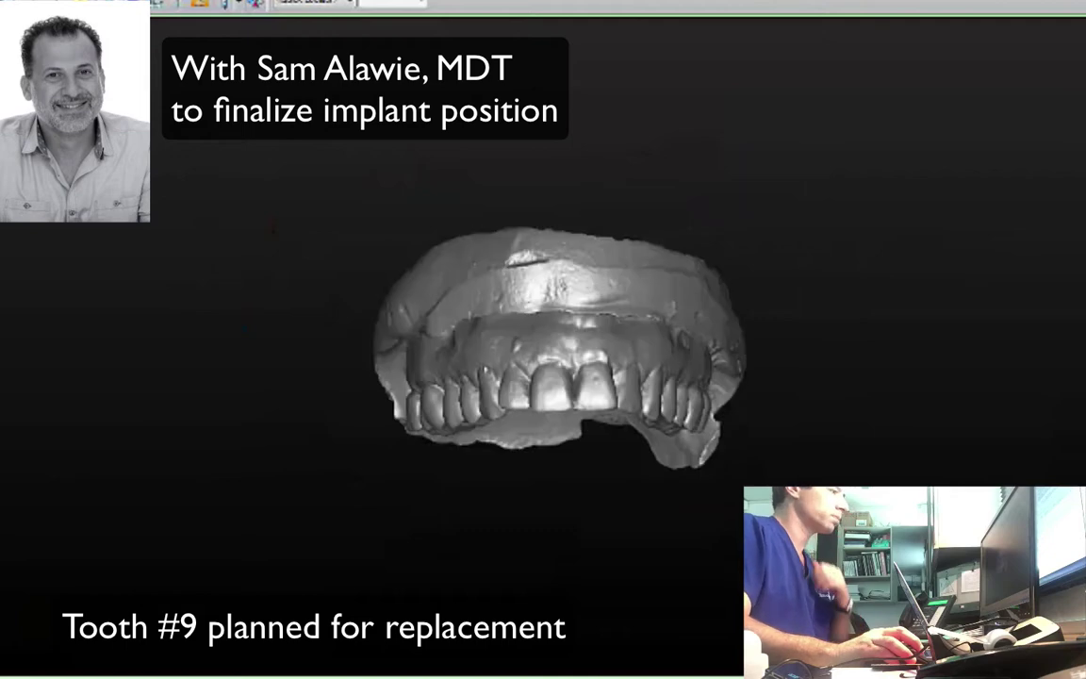
- Examine the upper arch scan from the front and then close up from the occlusal side around the front teeth
mouse_move(1042, 406)
mouse_down()
mouse_move(1026, 425)
mouse_move(1027, 396)
mouse_up()
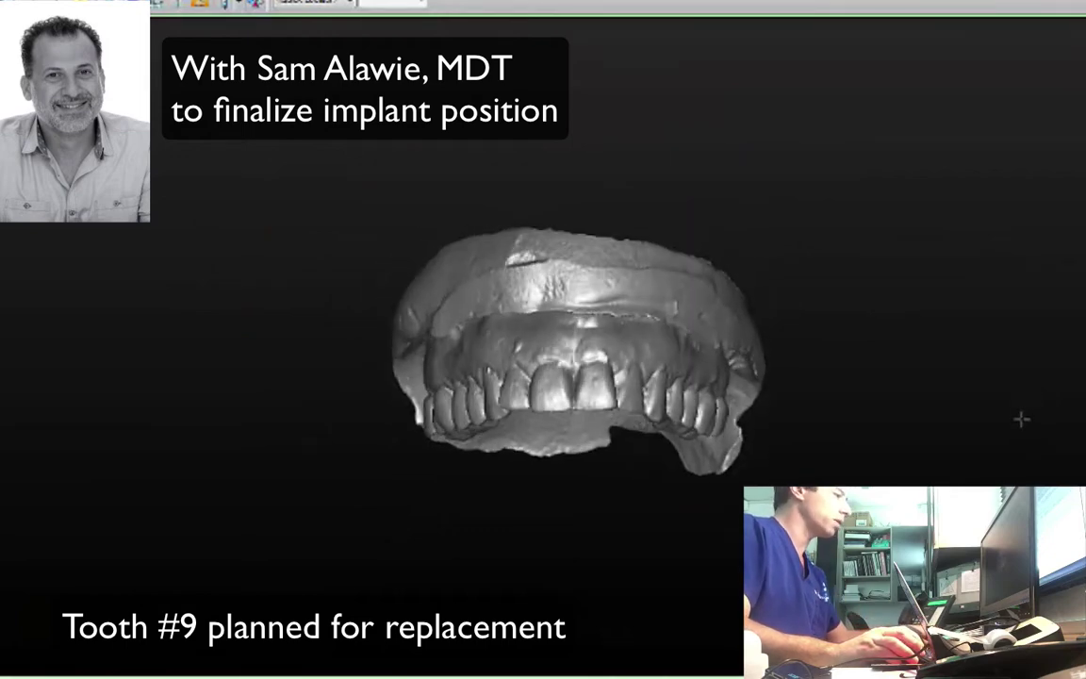
scroll(1022, 415, up, 5)
middle_drag(438, 343, 672, 378)
right_drag(751, 429, 764, 218)
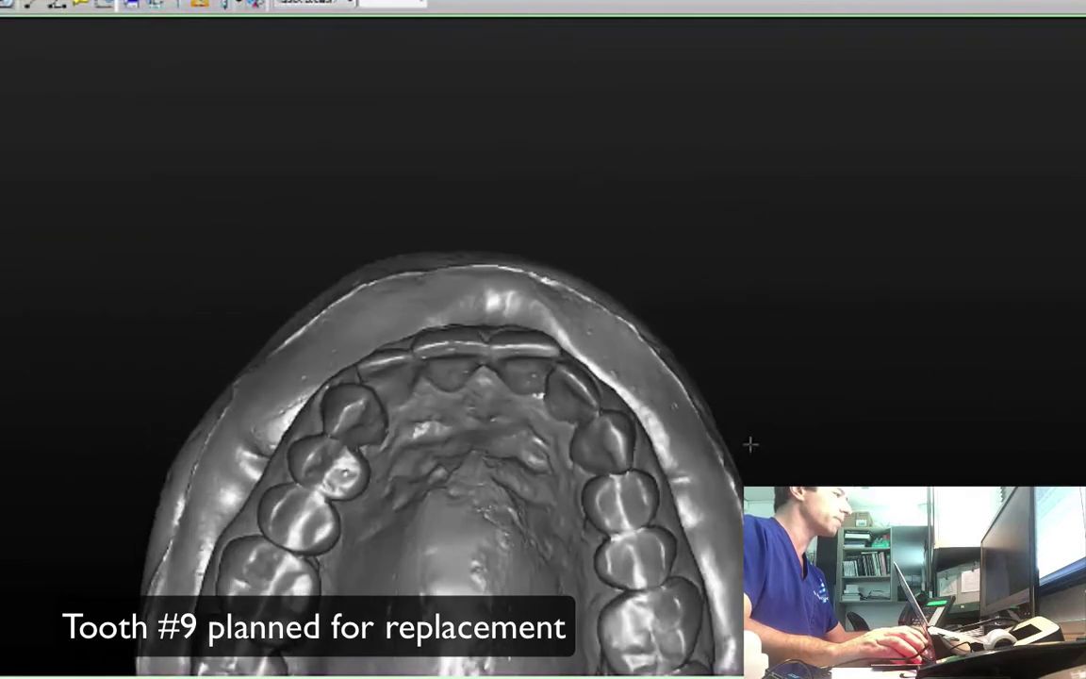
scroll(751, 444, up, 5)
middle_drag(409, 333, 774, 244)
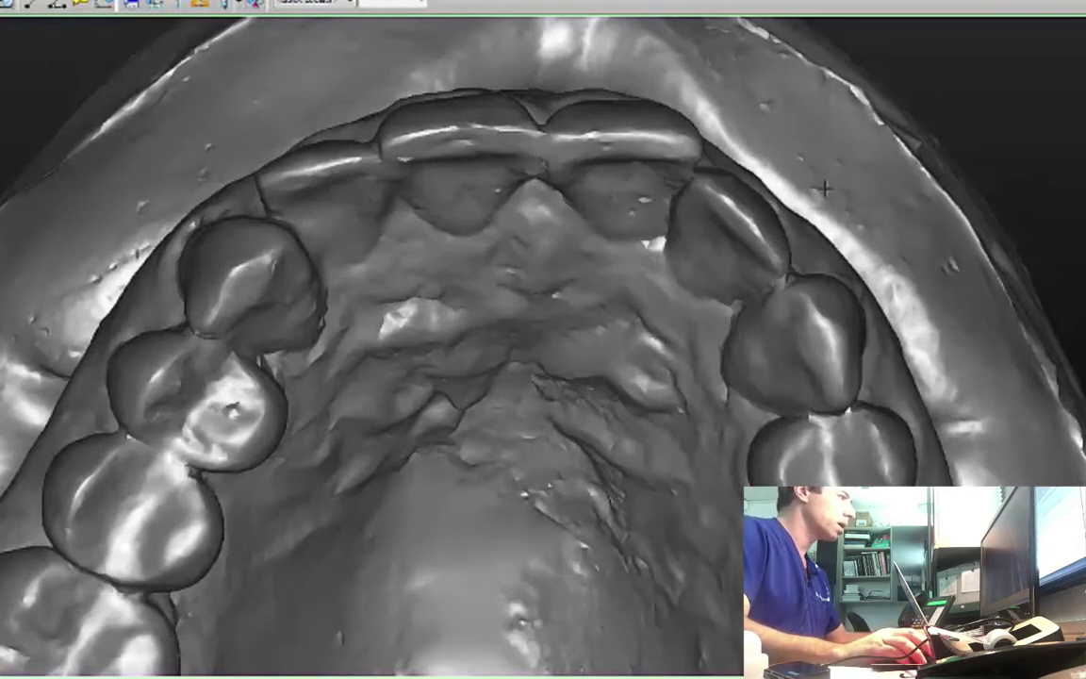
- Go through the cross-sectional slices at tooth #9 and inspect its external root resorption at full-screen magnification
key(space)
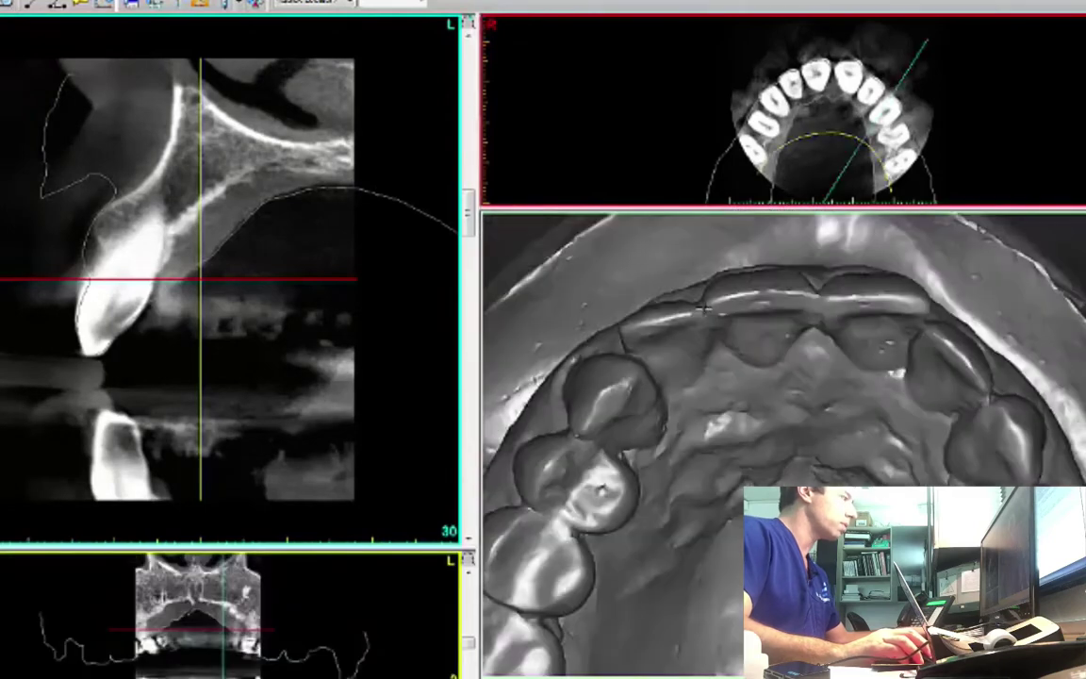
scroll(328, 282, up, 7)
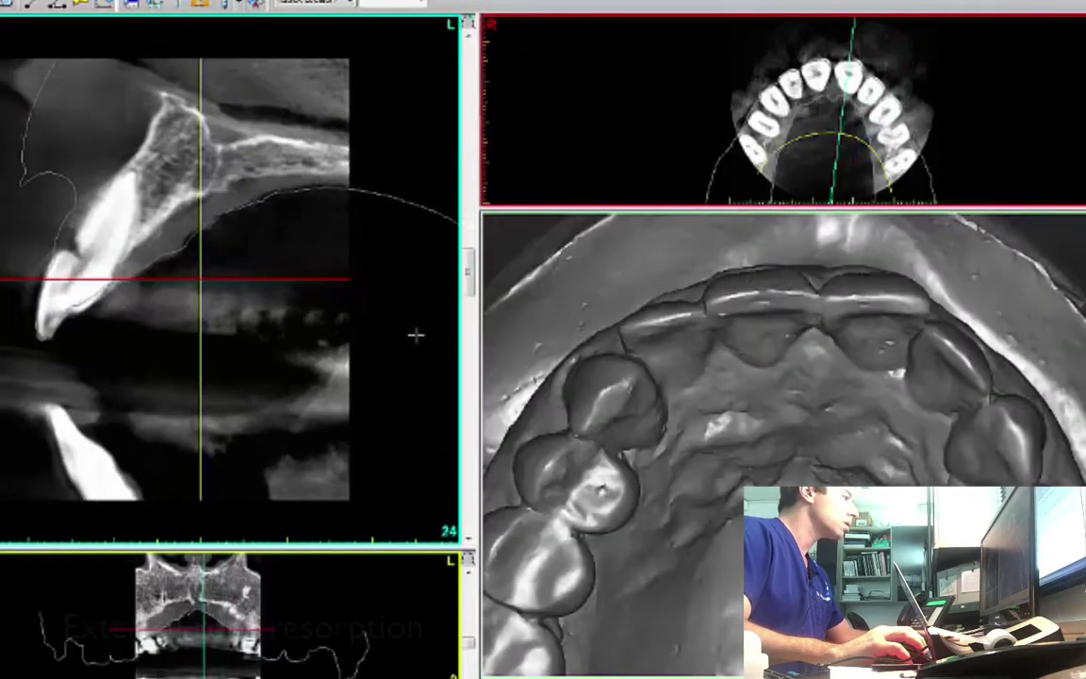
double_click(404, 317)
drag(553, 417, 509, 347)
right_click(547, 349)
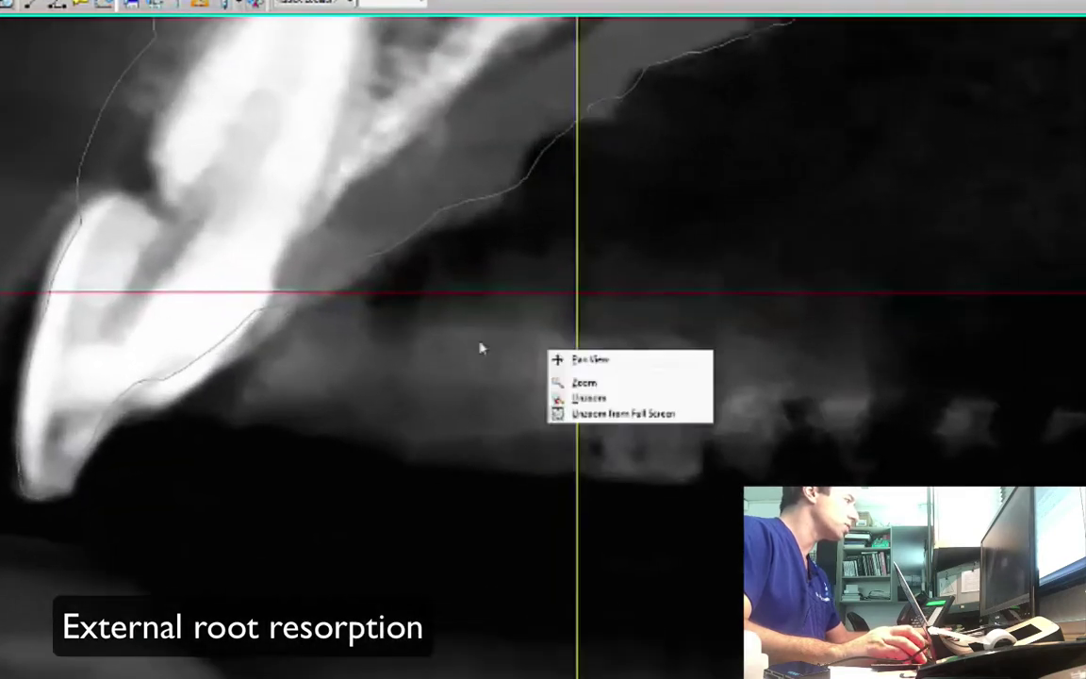
click(368, 411)
middle_drag(497, 313, 709, 409)
scroll(521, 319, up, 3)
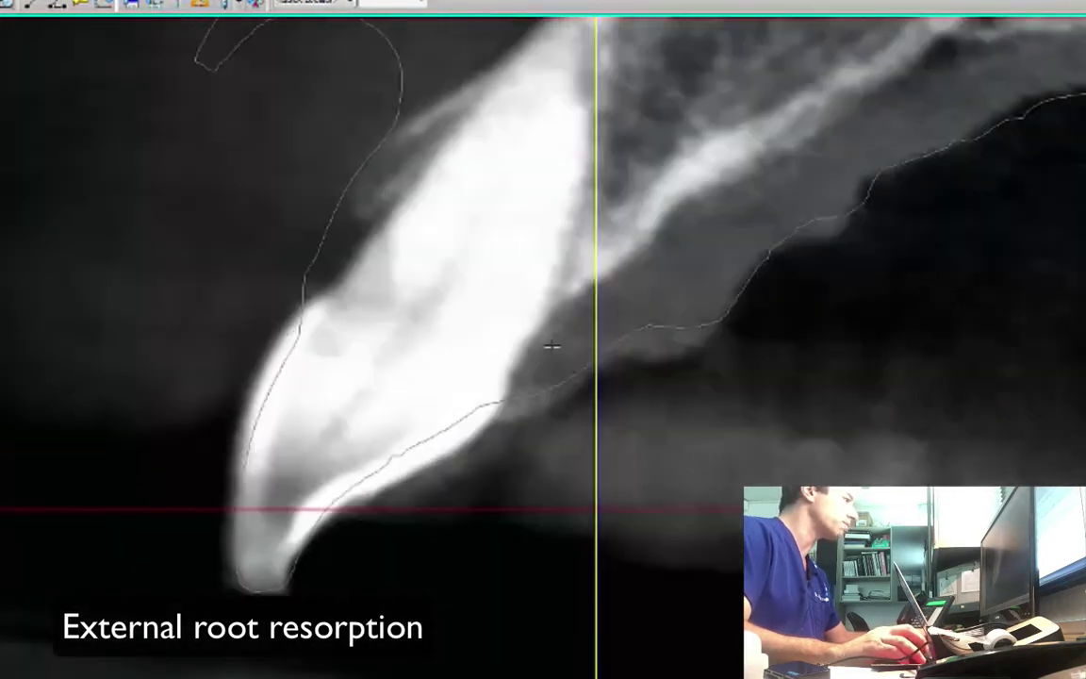
scroll(697, 413, down, 4)
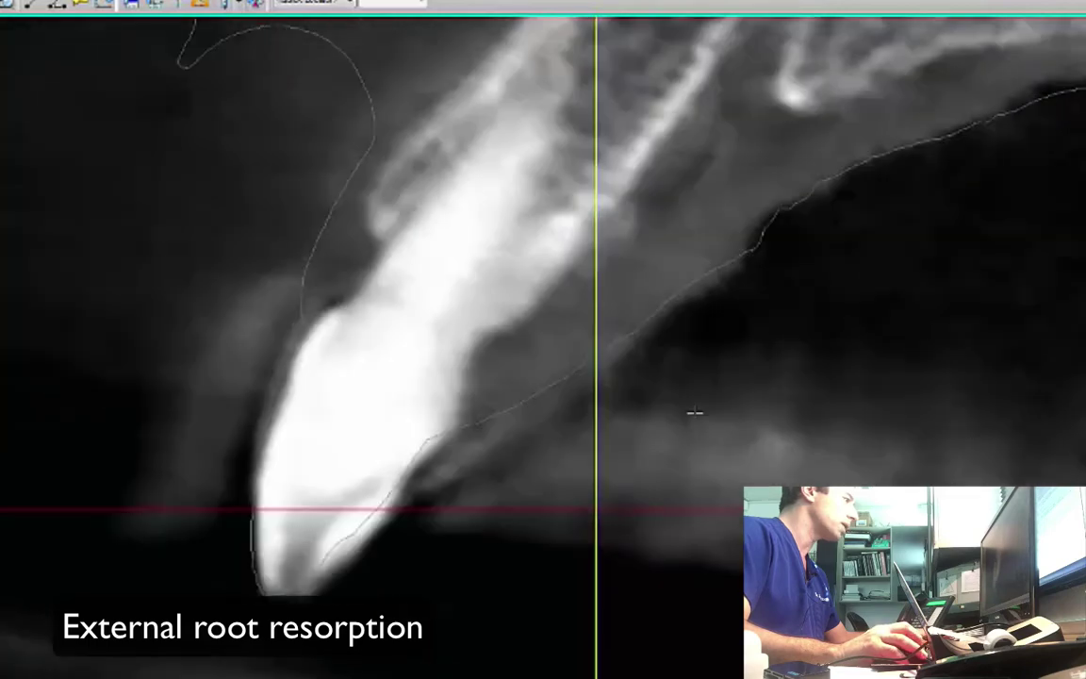
scroll(695, 413, down, 4)
key(space)
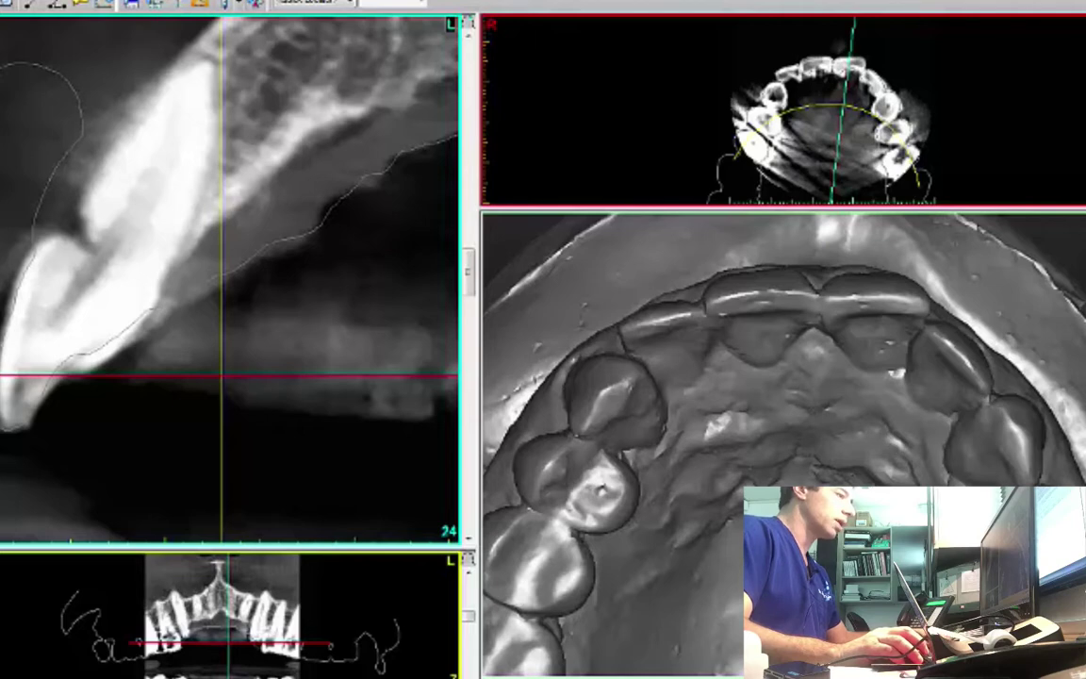
- Inspect the simulated extraction socket of tooth #9 on the full-screen 3D bone model from the occlusal and facial sides
key(space)
scroll(846, 423, down, 3)
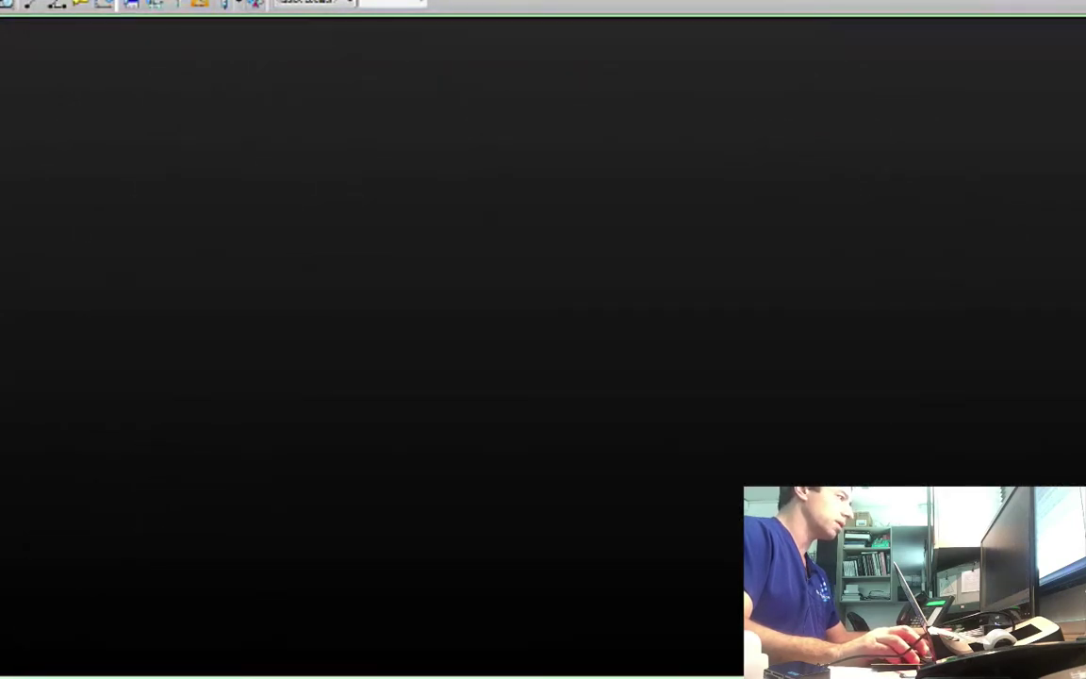
middle_drag(919, 528, 916, 388)
scroll(882, 400, up, 5)
middle_drag(531, 352, 829, 320)
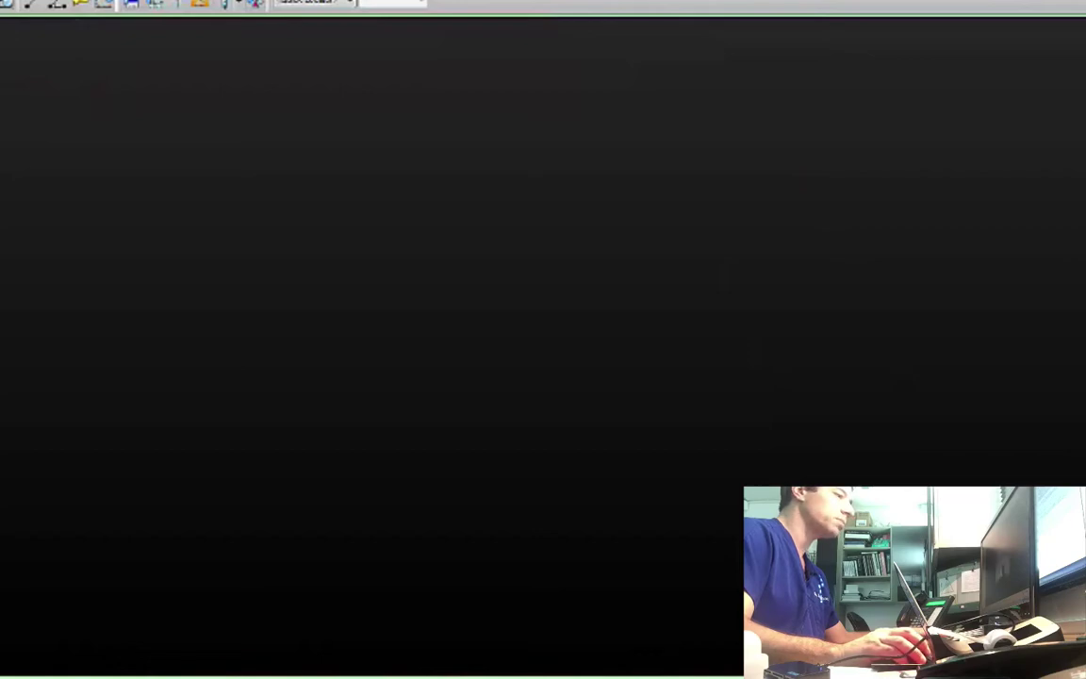
drag(861, 479, 865, 282)
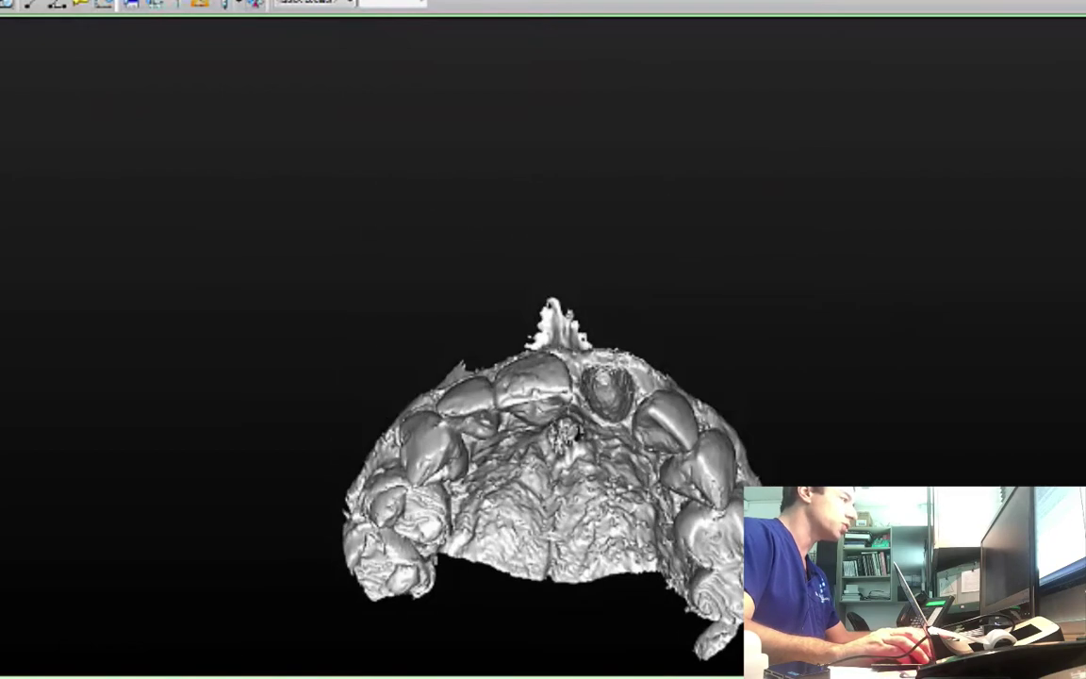
scroll(839, 452, up, 5)
middle_drag(570, 424, 948, 524)
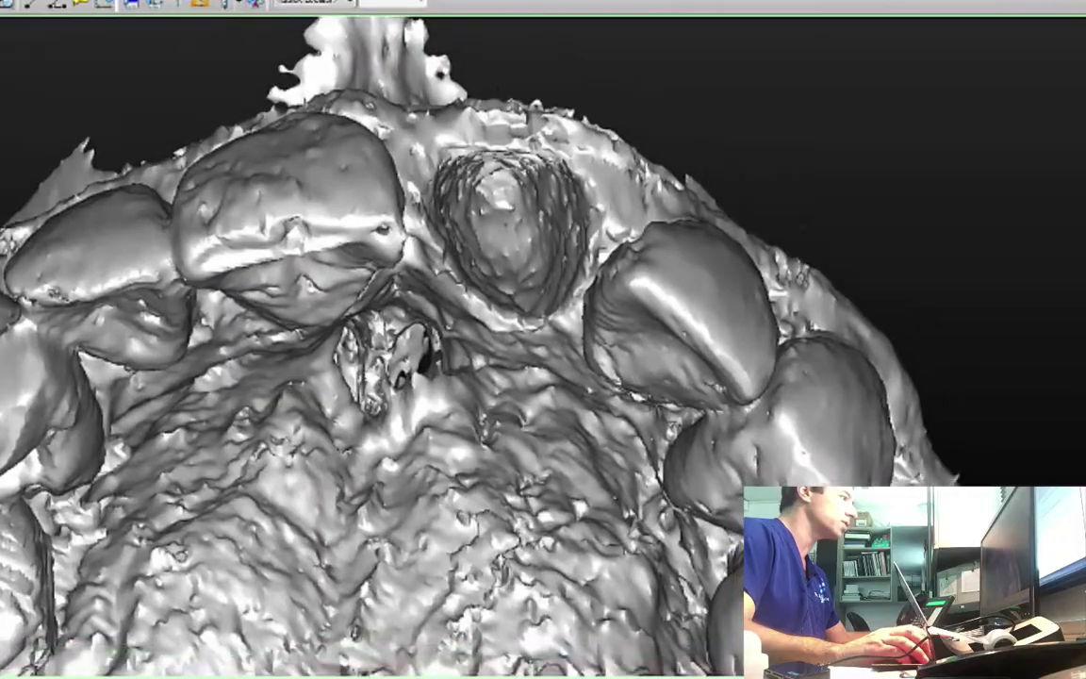
drag(819, 521, 816, 566)
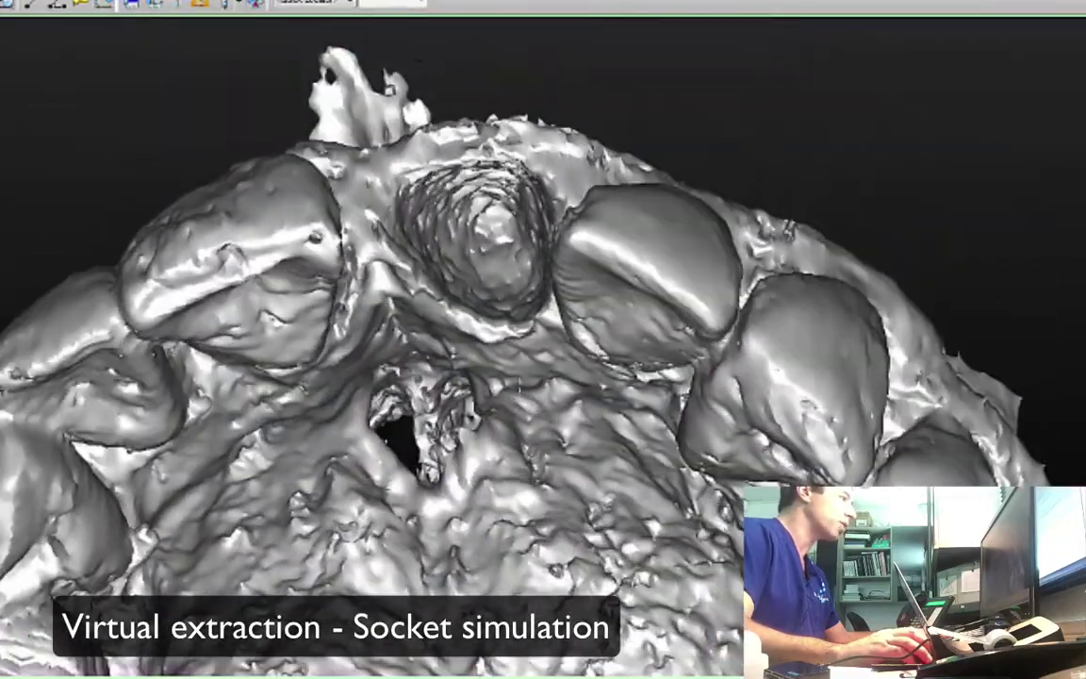
drag(510, 270, 637, 318)
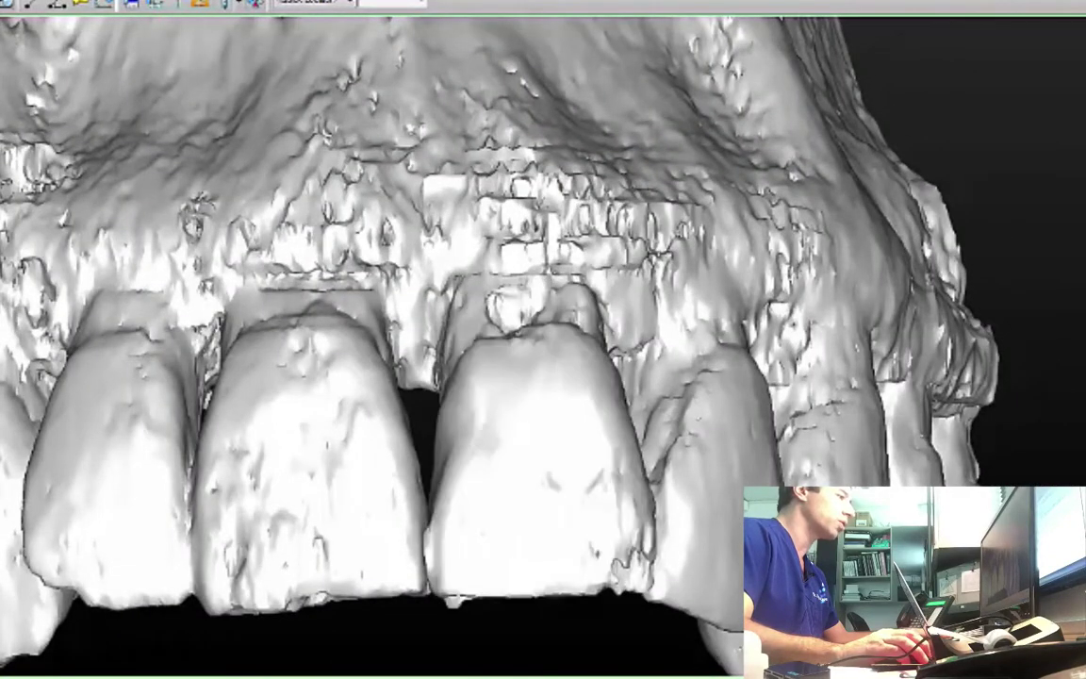
key(space)
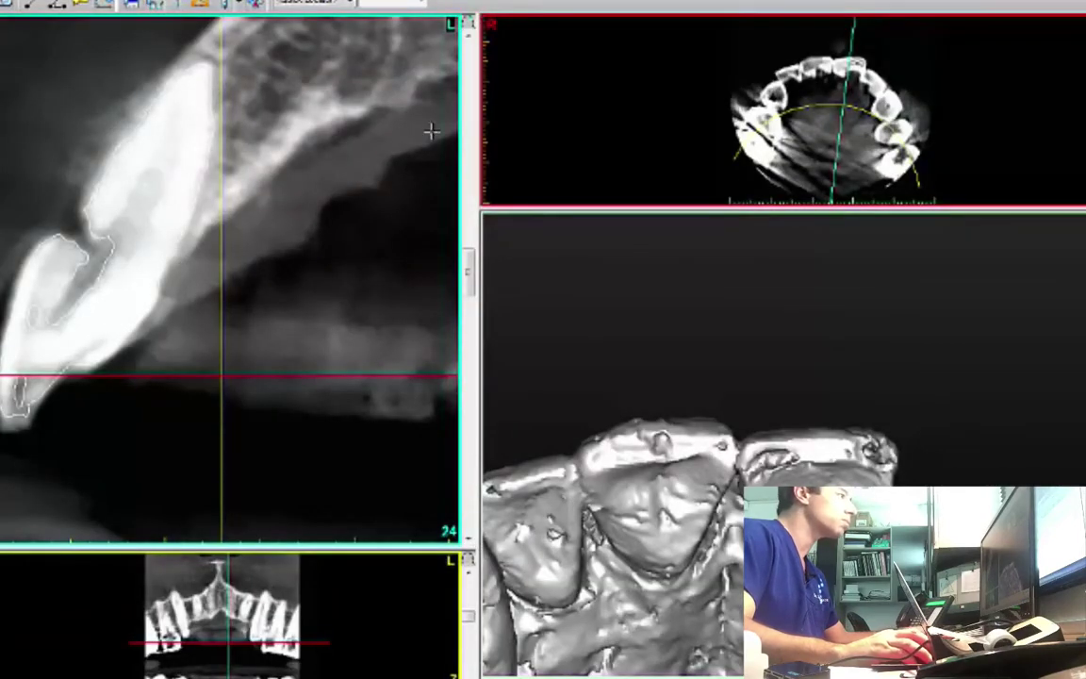
- Show the planned implant at site 9 and switch the cross-sectional view to the implant-centric image
click(469, 27)
click(492, 55)
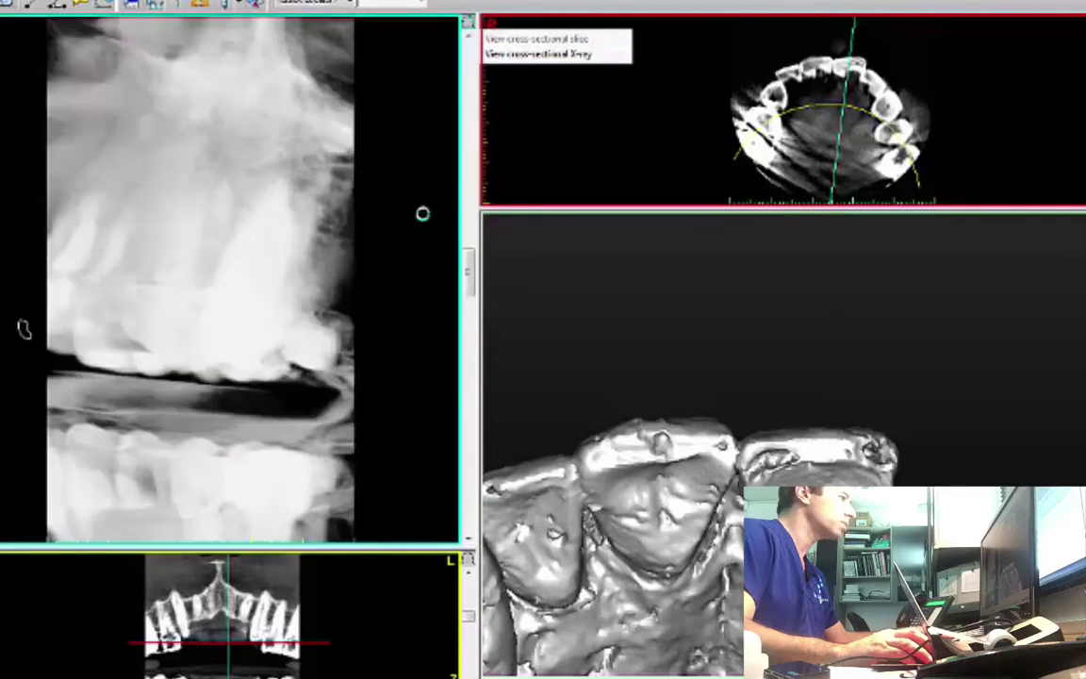
click(139, 5)
click(469, 21)
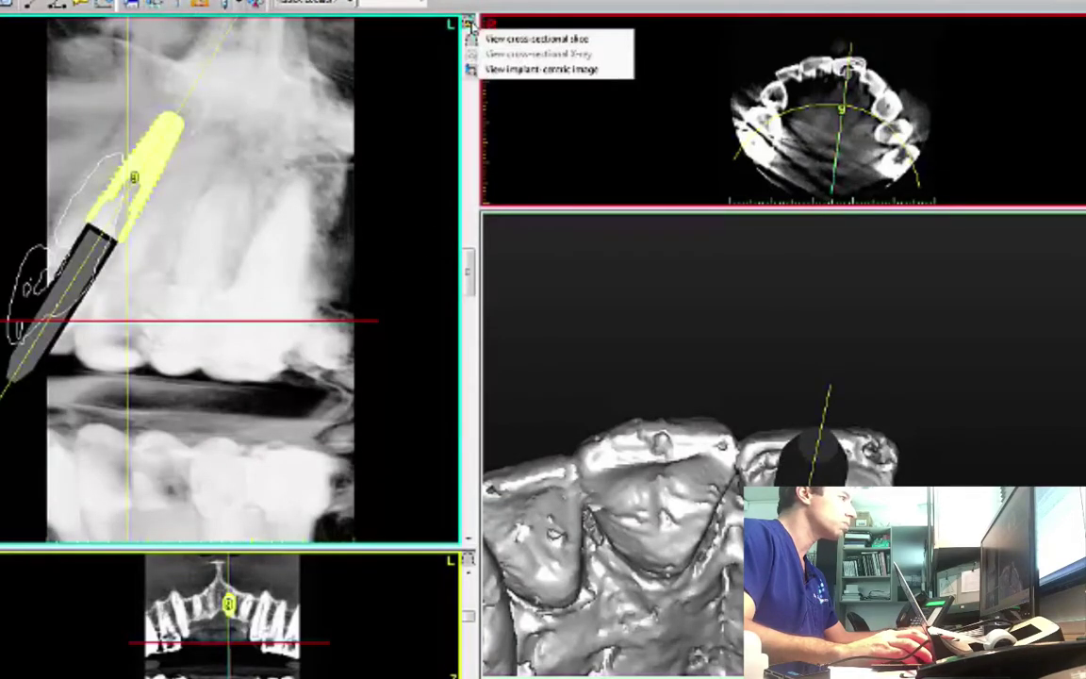
click(495, 68)
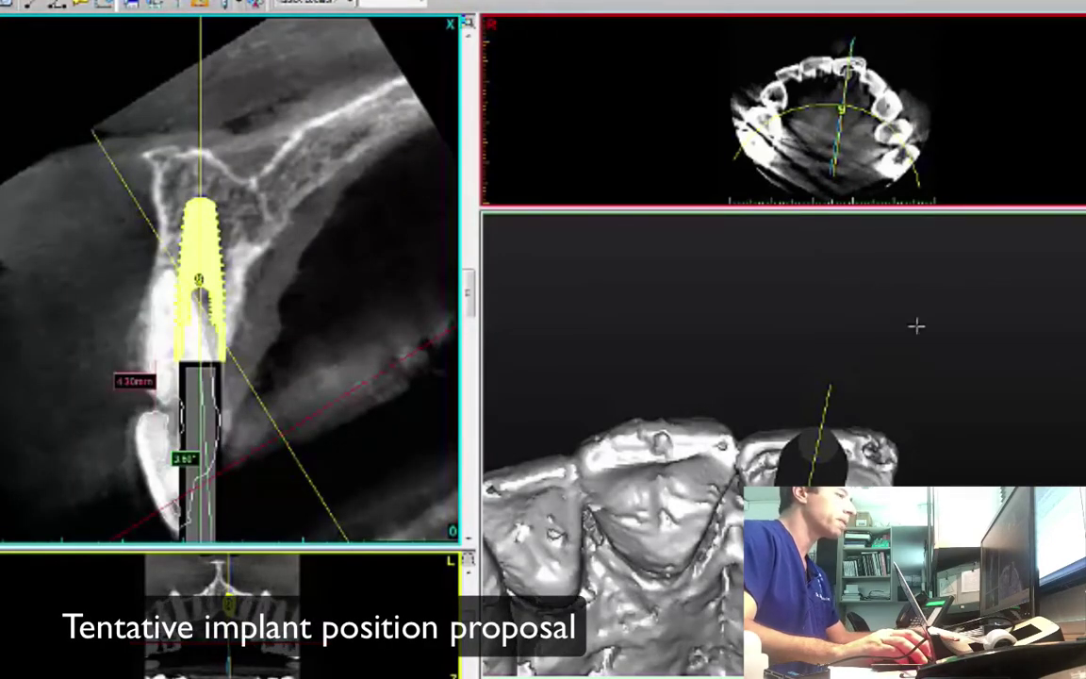
- Check the implant's axis and exit point at site 9 against the neighbouring teeth from the occlusal side of the 3D model
right_drag(914, 326, 921, 336)
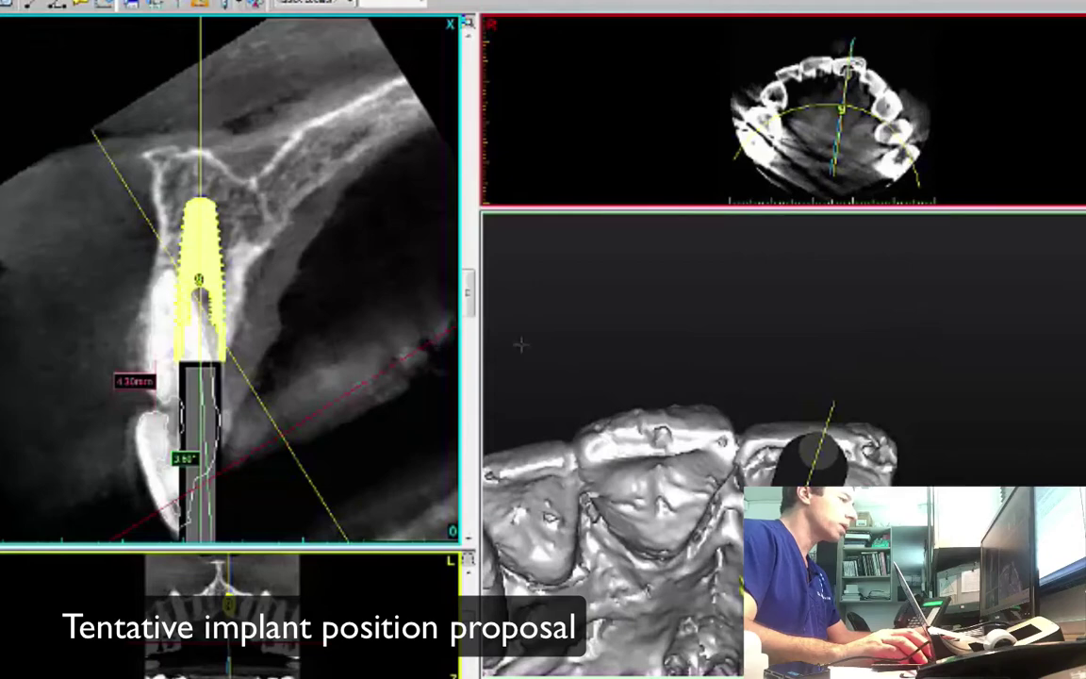
drag(836, 347, 873, 339)
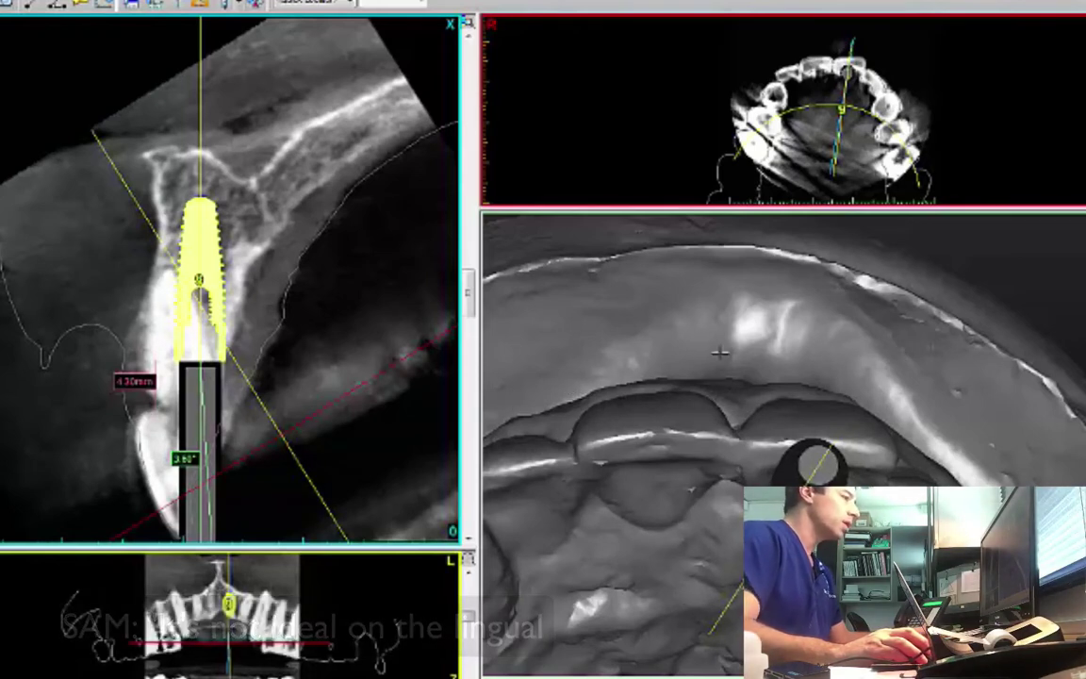
scroll(878, 397, down, 3)
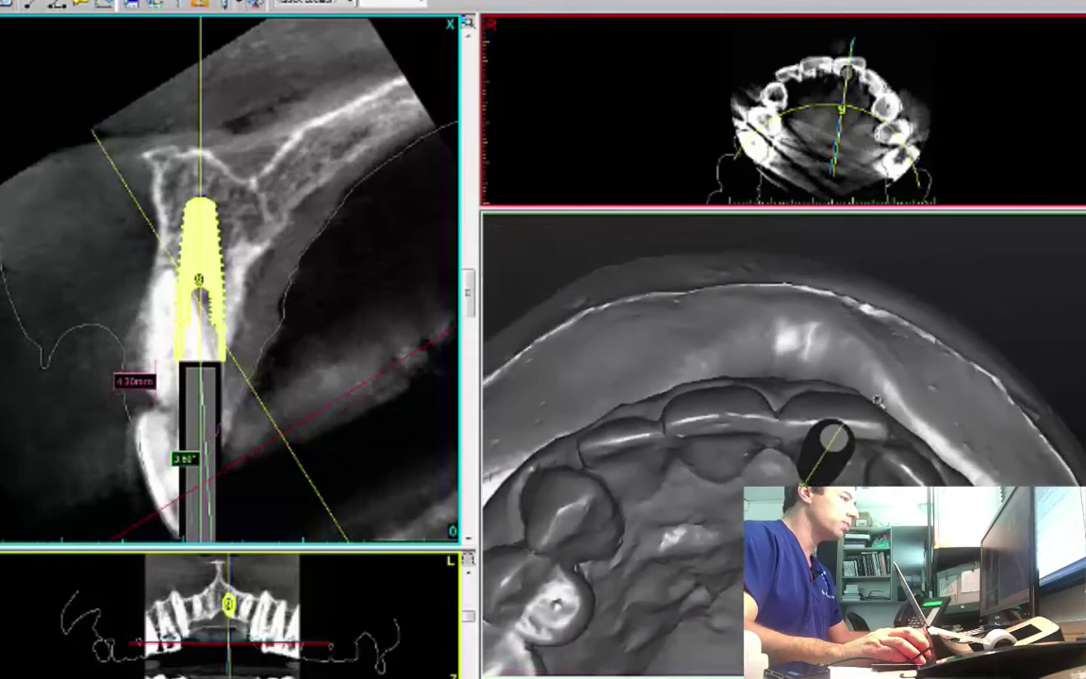
scroll(877, 398, down, 1)
drag(877, 397, 771, 358)
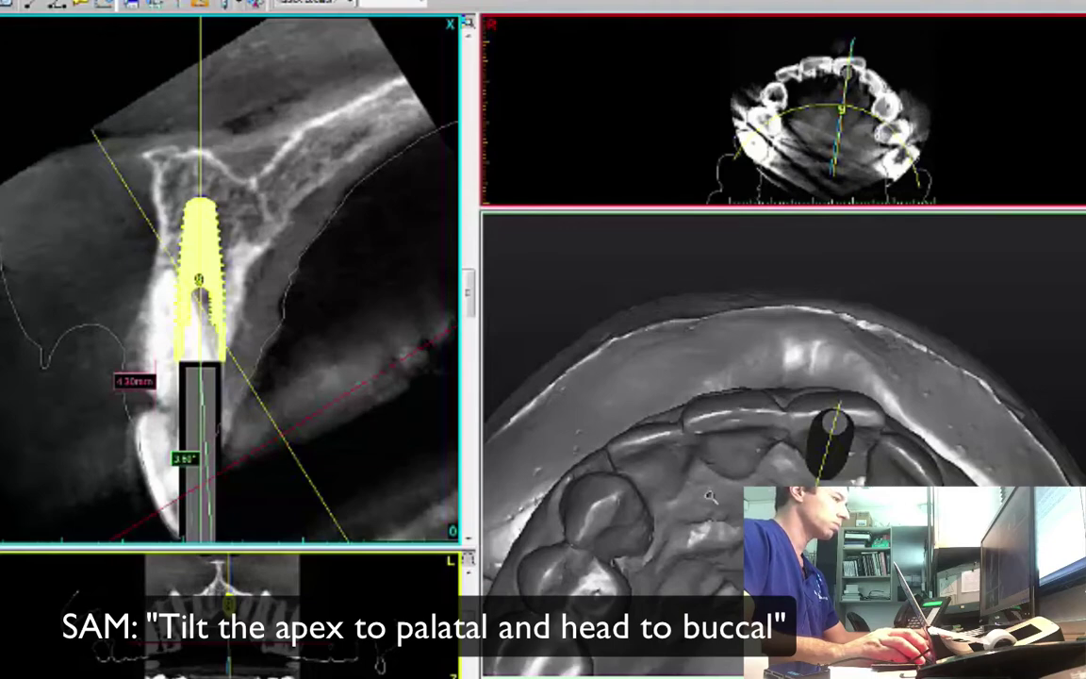
right_drag(710, 495, 702, 475)
middle_drag(707, 465, 679, 453)
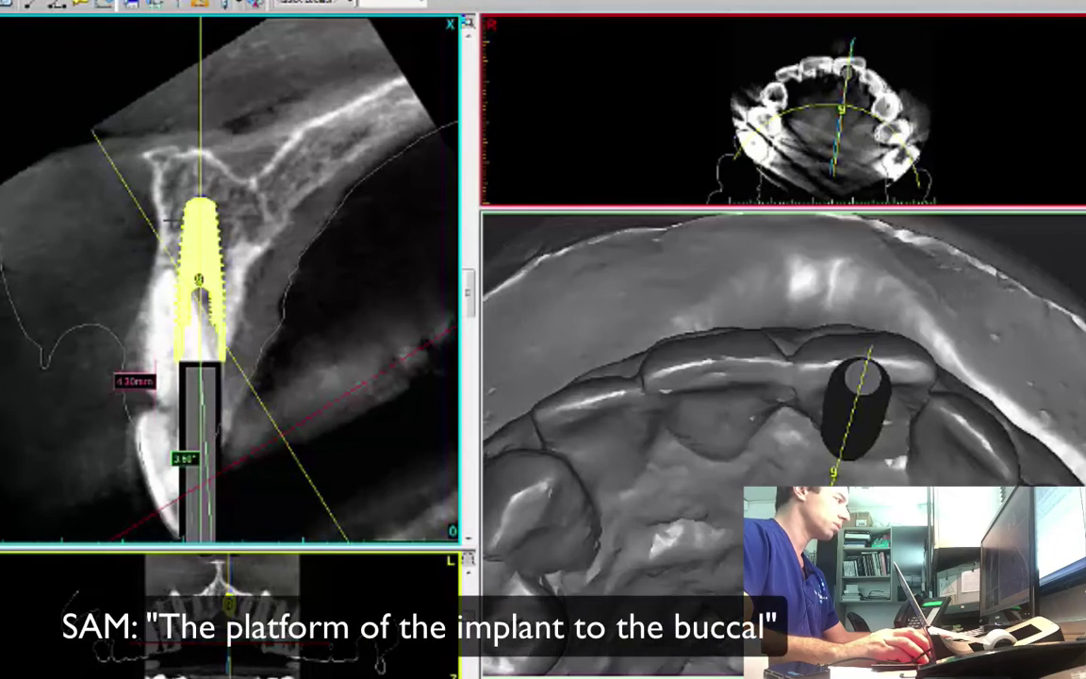
- Tilt the implant at site 9 so its apex goes palatal and its head buccal, and shift the implant slightly buccally
click(189, 239)
scroll(358, 278, down, 2)
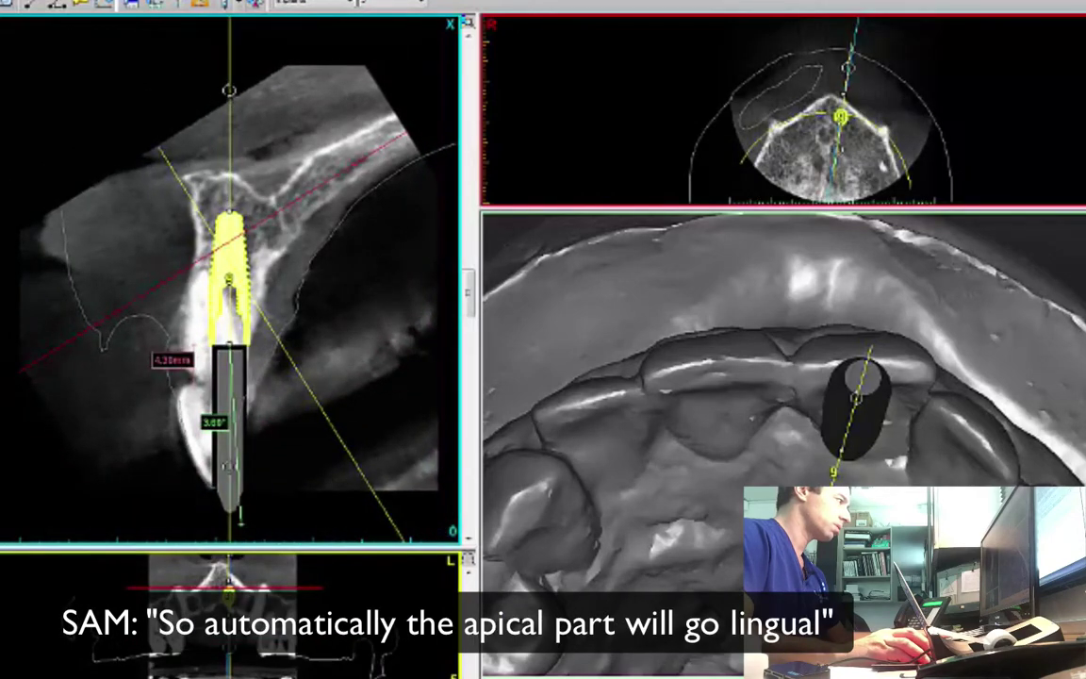
drag(229, 91, 241, 101)
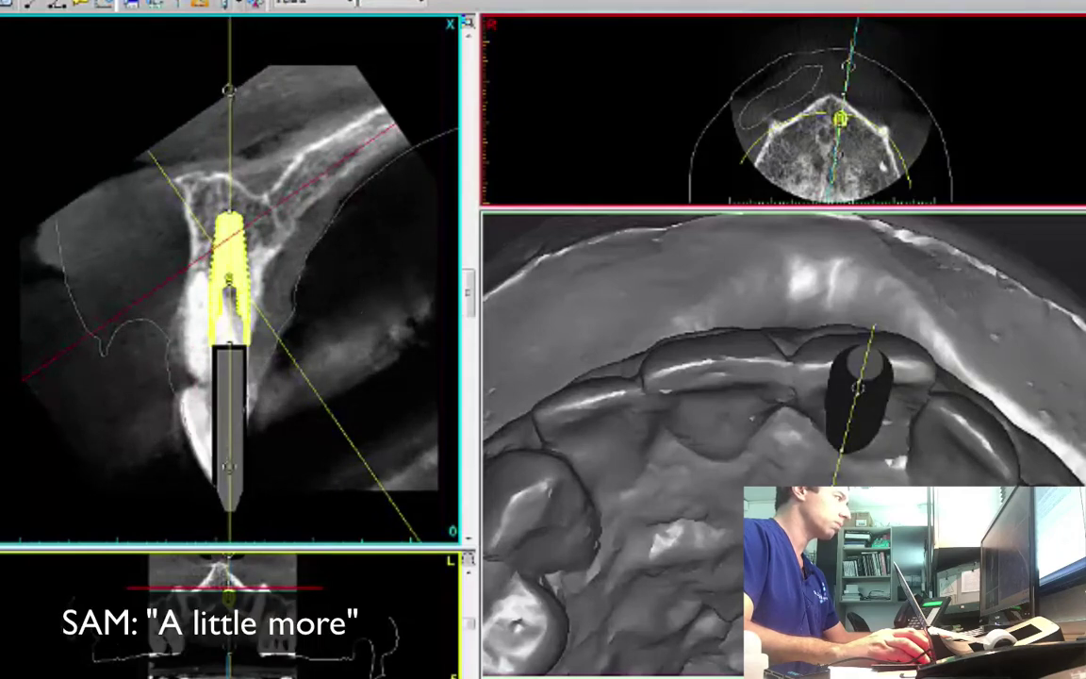
drag(239, 98, 248, 98)
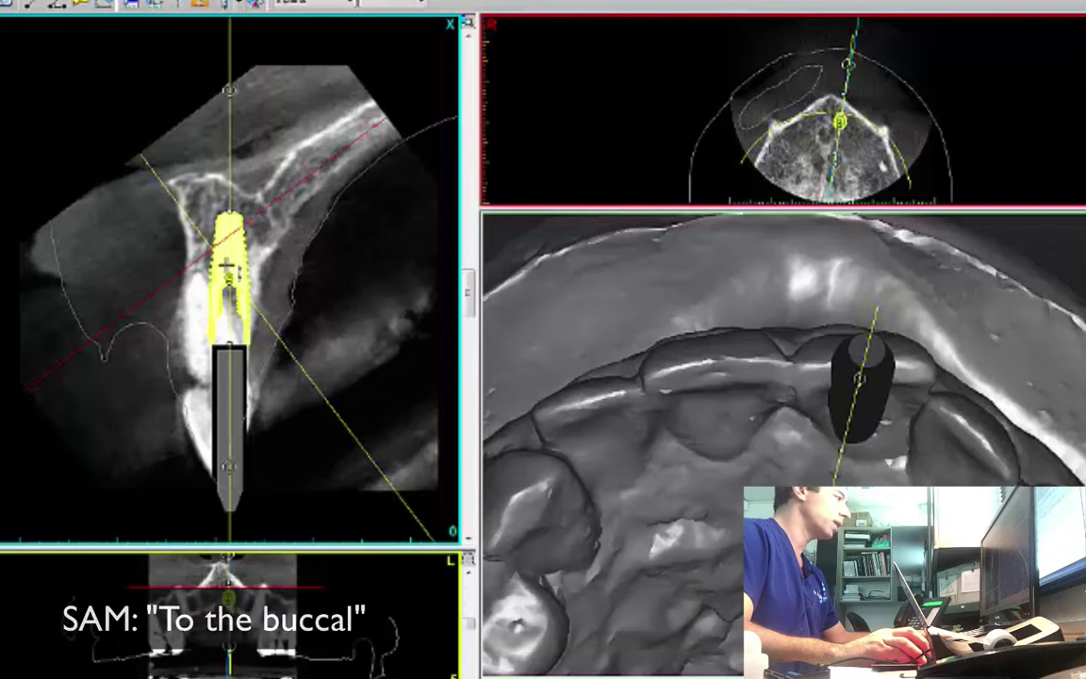
drag(226, 271, 217, 271)
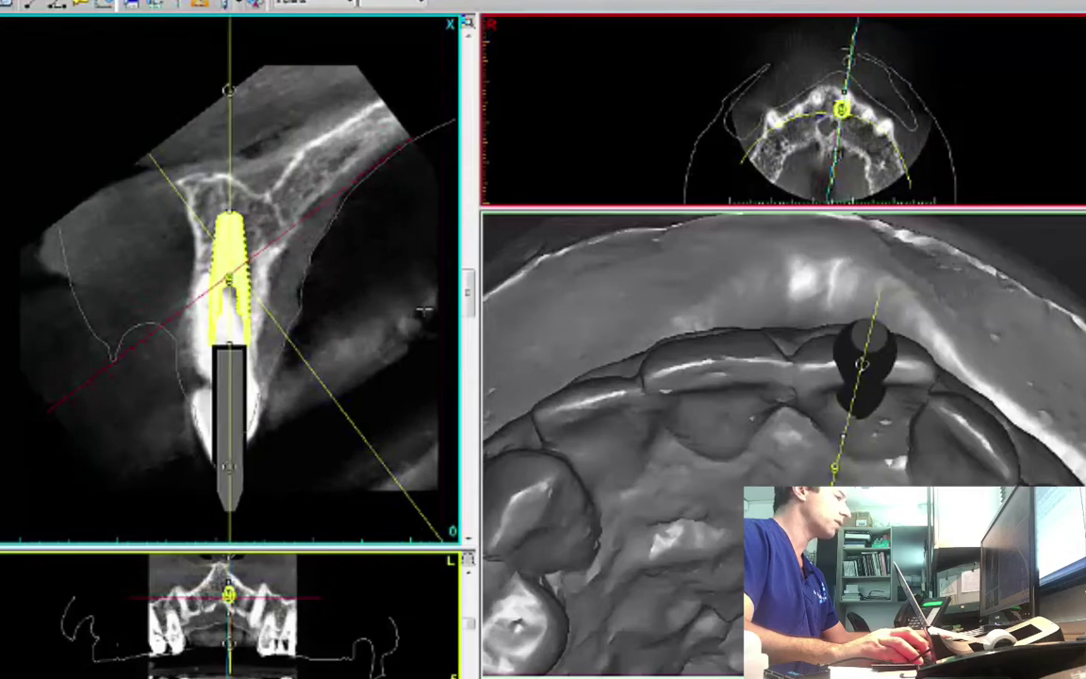
- Review where the adjusted implant axis exits tooth #9 from the facial and occlusal sides in the full-screen 3D view
drag(806, 335, 816, 439)
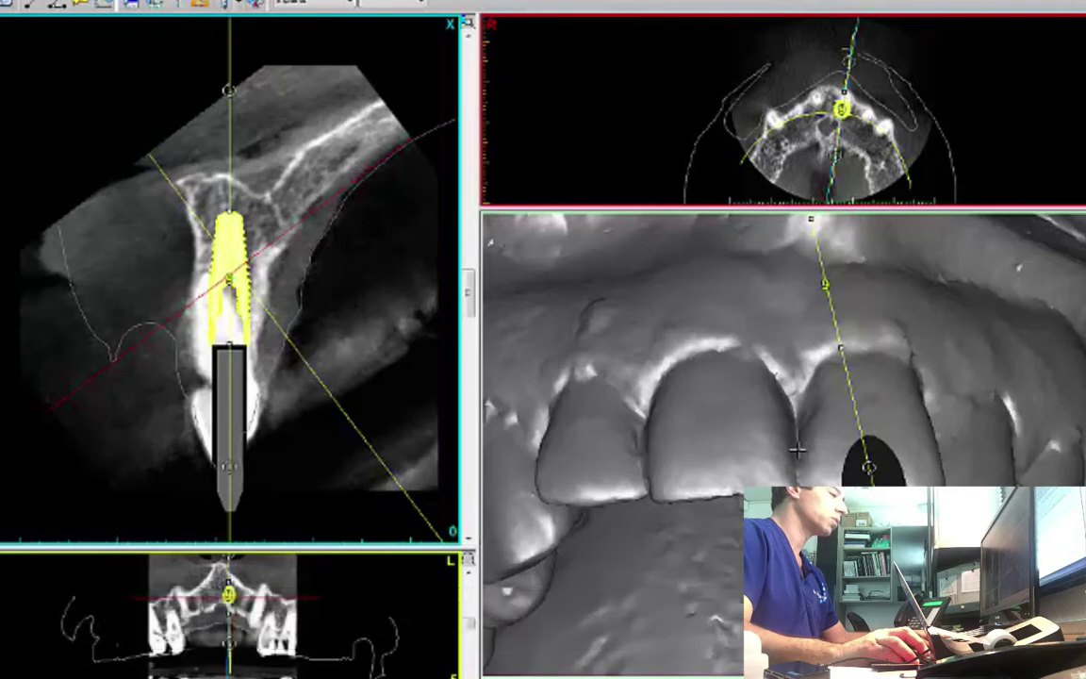
double_click(803, 453)
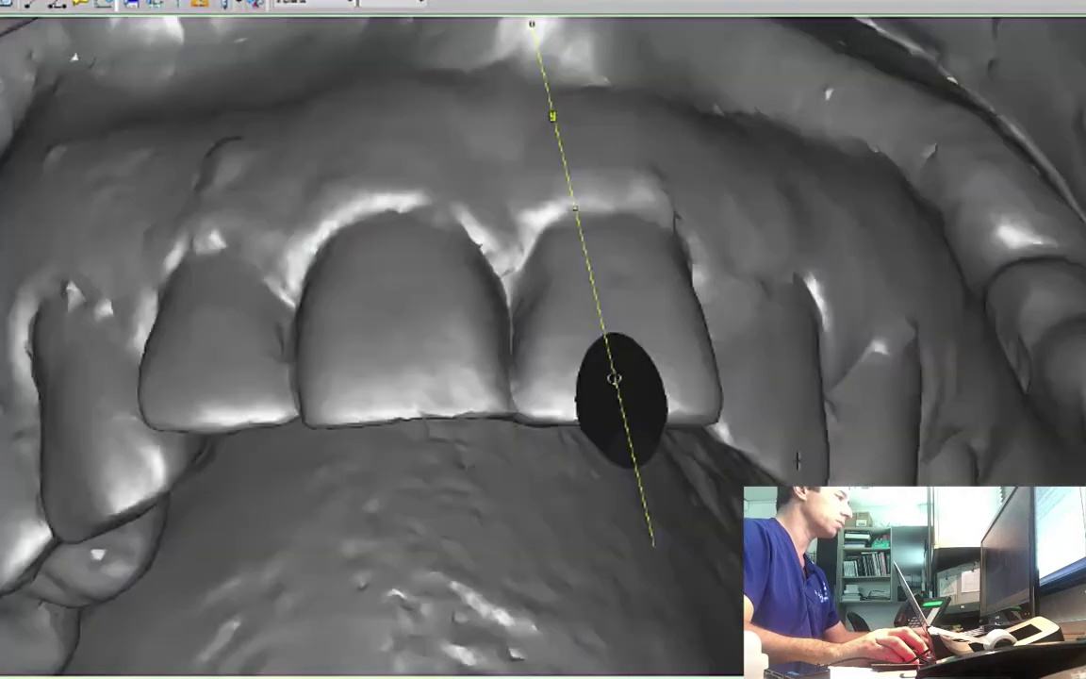
drag(801, 454, 768, 315)
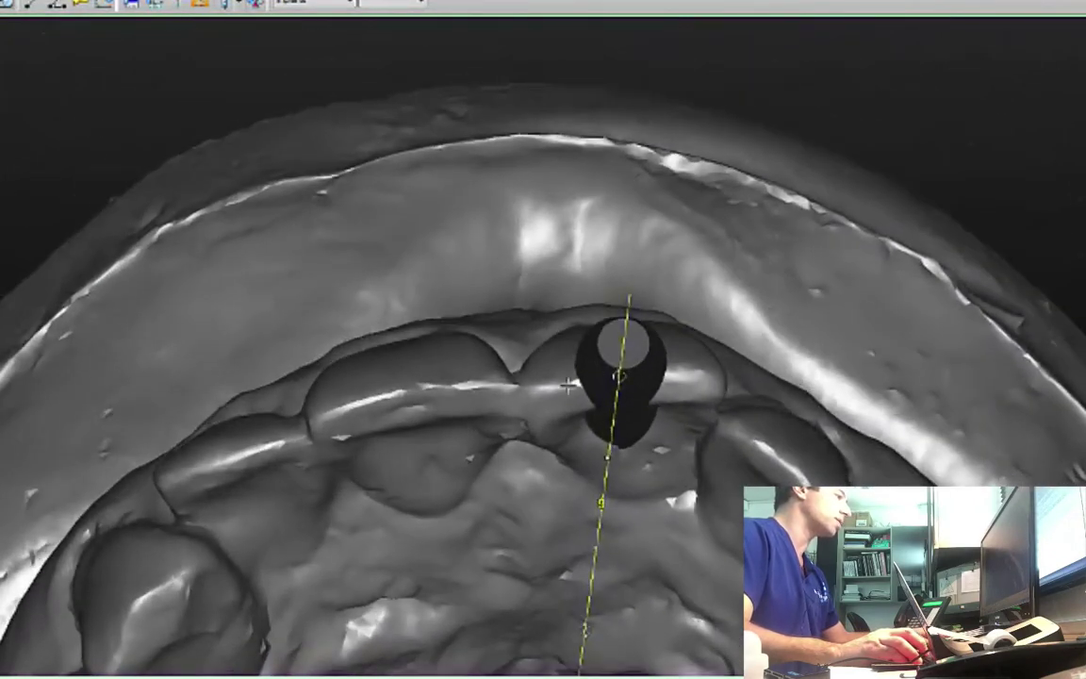
drag(744, 400, 775, 419)
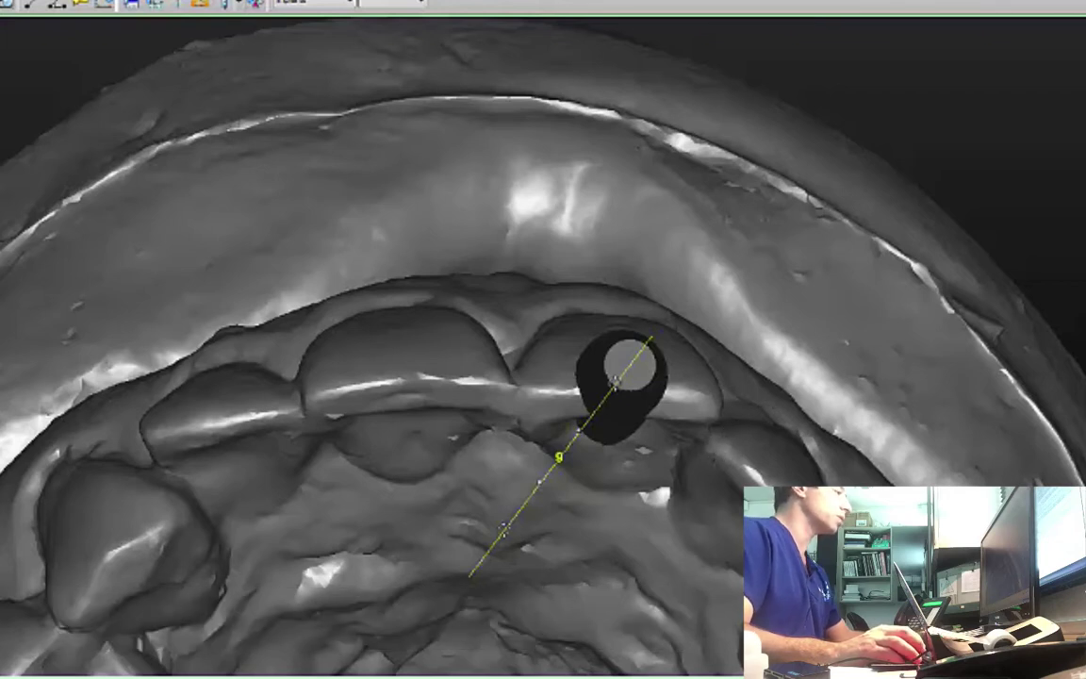
double_click(494, 467)
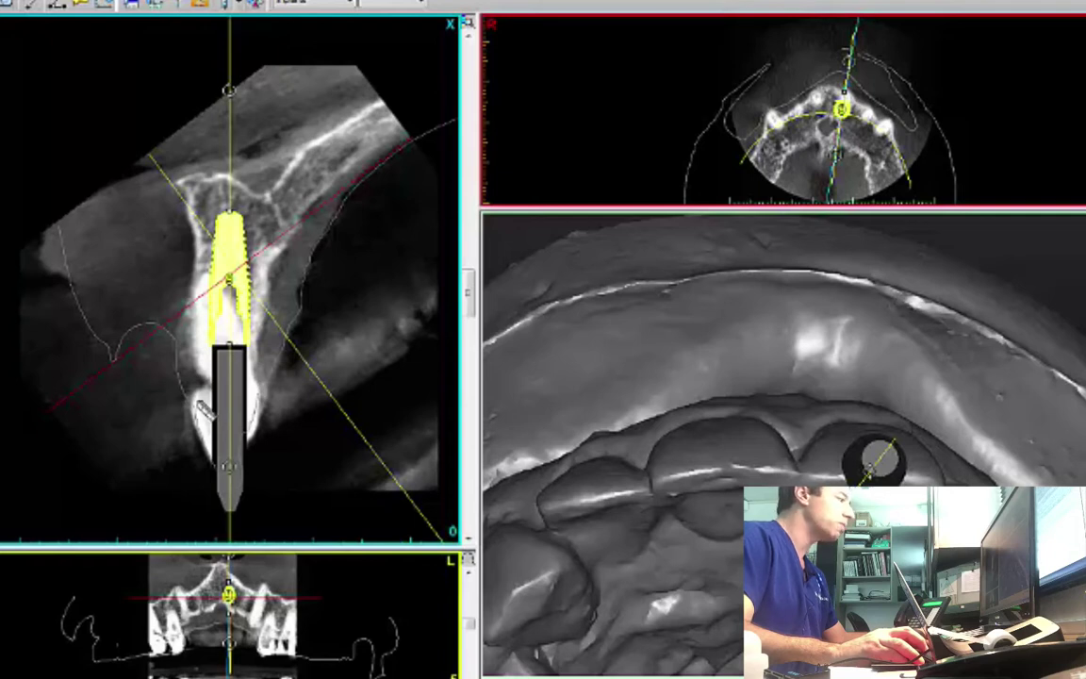
- Measure the vertical depth of the implant platform on the buccal side of tooth #9 and move the implant slightly coronally
drag(197, 403, 199, 351)
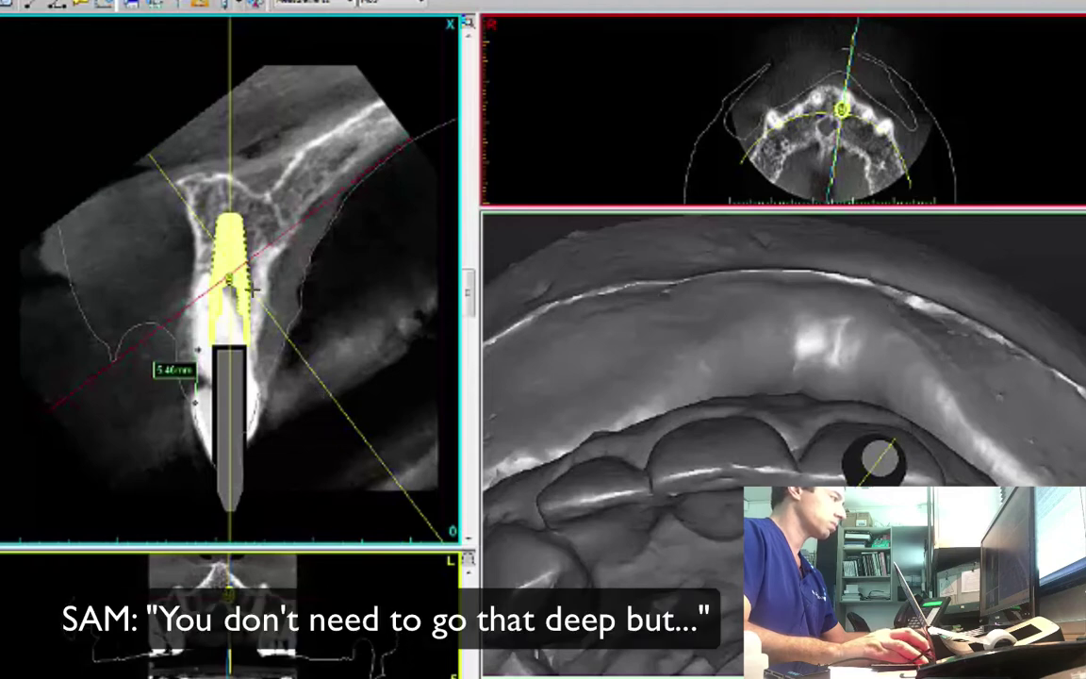
click(226, 249)
drag(227, 248, 226, 258)
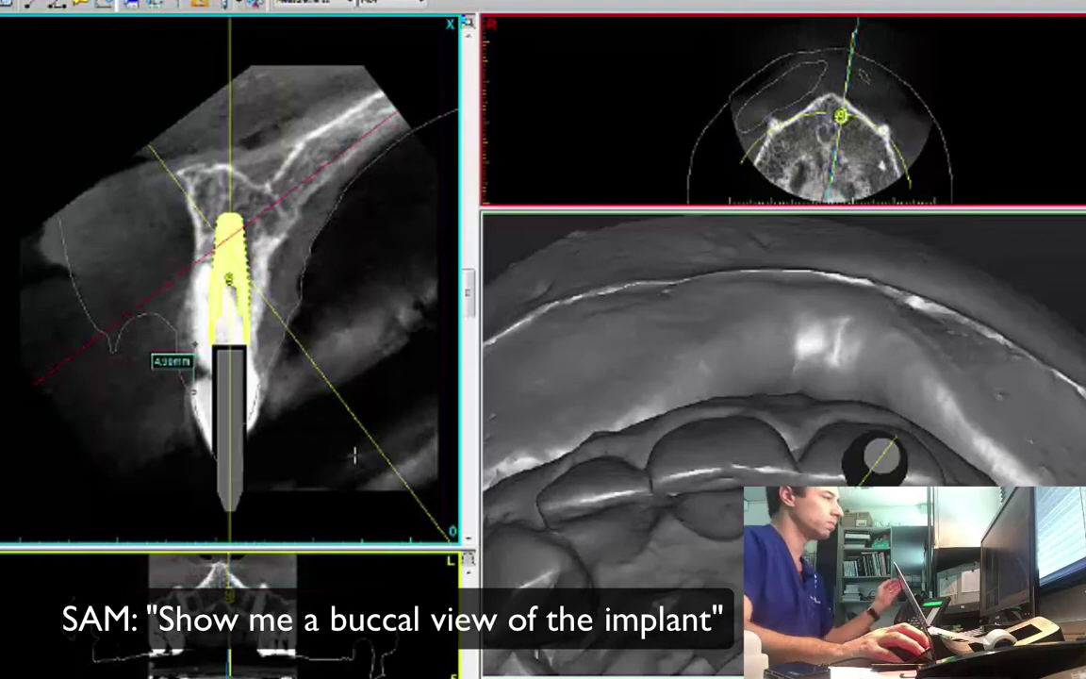
- Inspect the implant at site 9 from the facial side in the full-screen 3D view, with the arch model semi-transparent and the tooth roots shown
drag(758, 353, 757, 497)
scroll(757, 497, down, 6)
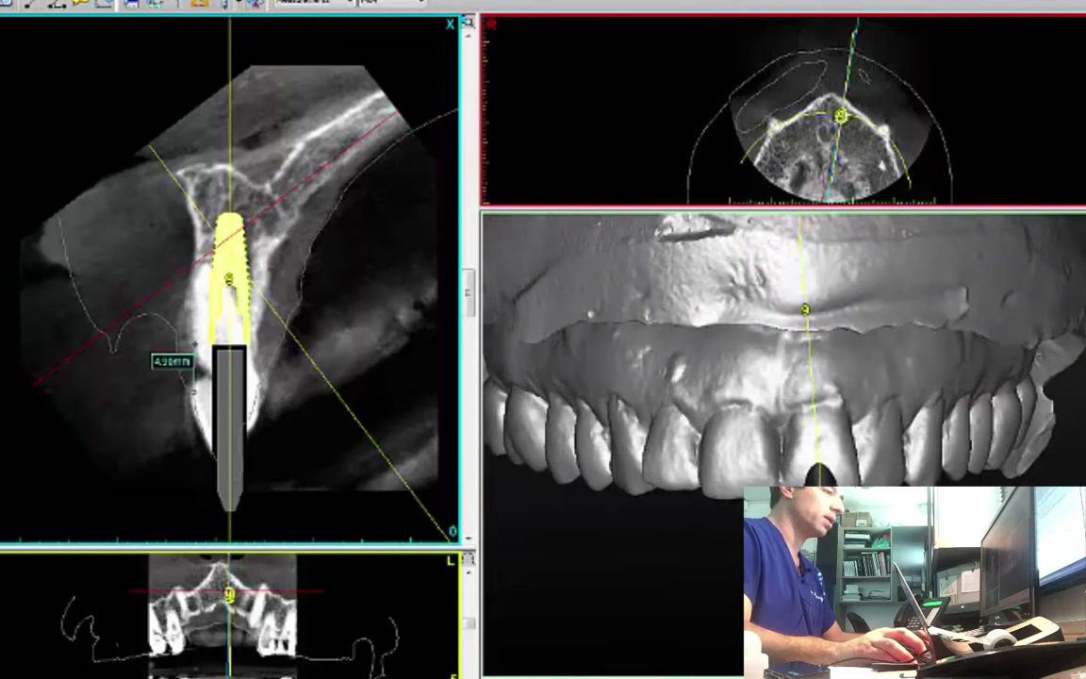
key(t)
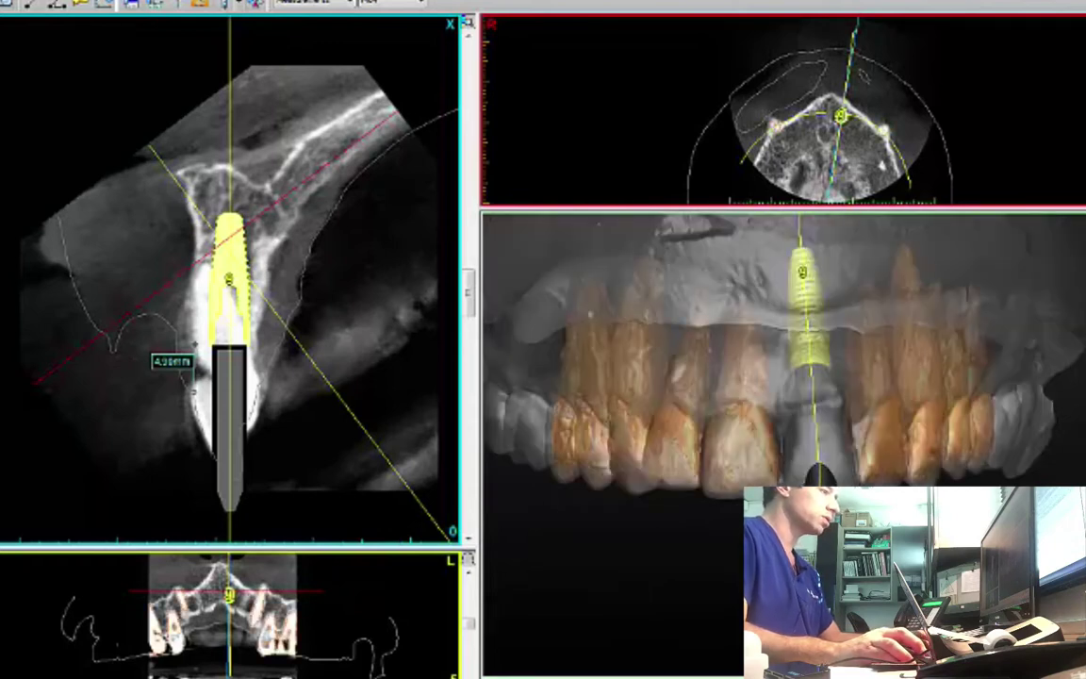
right_drag(782, 377, 799, 377)
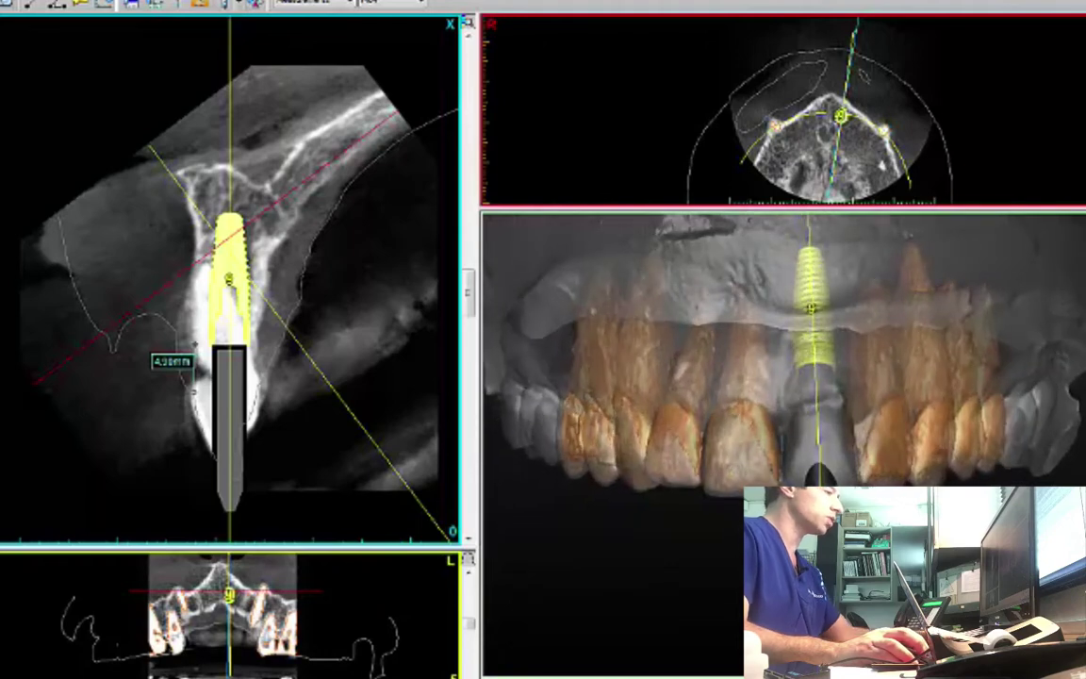
key(space)
scroll(869, 556, down, 3)
scroll(869, 556, up, 4)
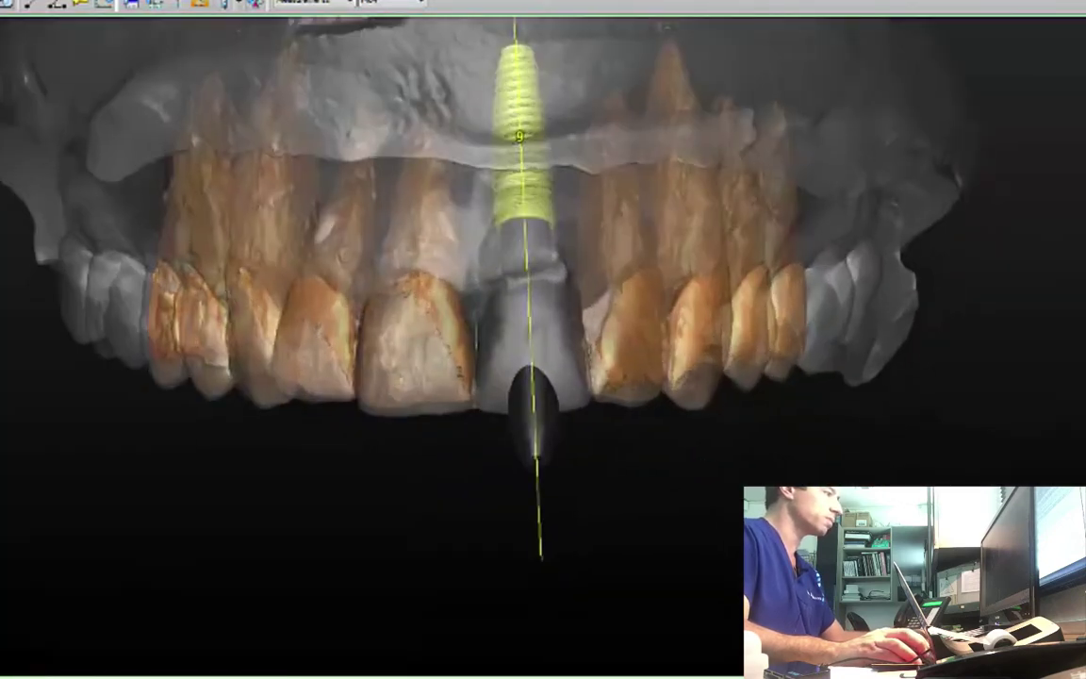
middle_drag(679, 456, 712, 566)
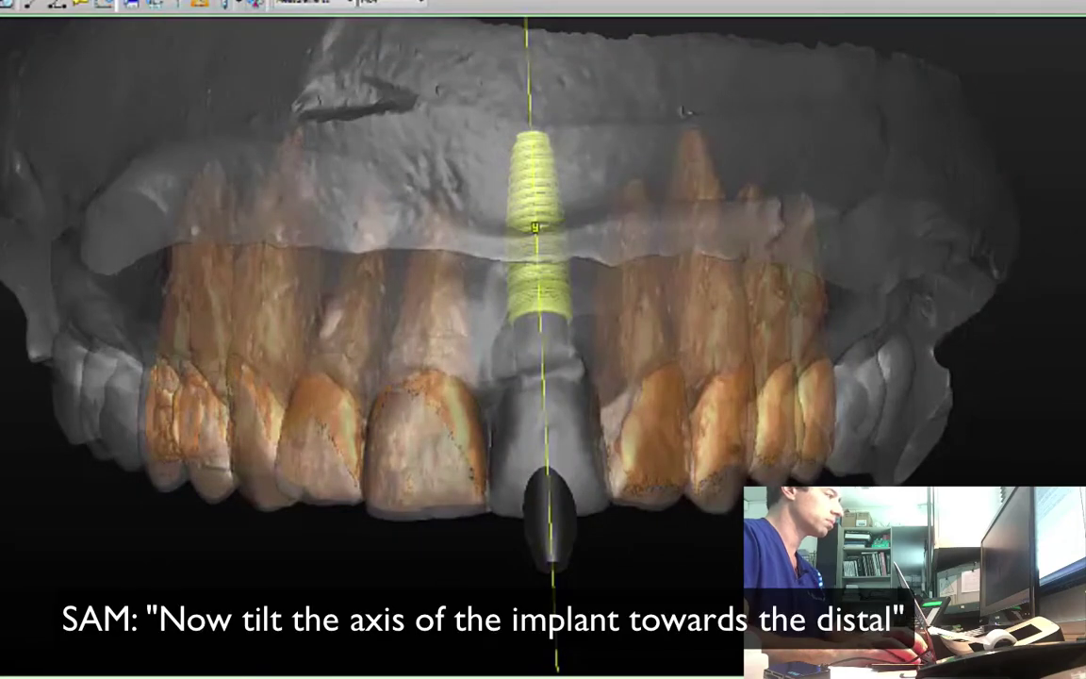
- Turn the cross-section to the mesiodistal plane and tilt the axis of the implant at site 9 slightly towards the distal
key(space)
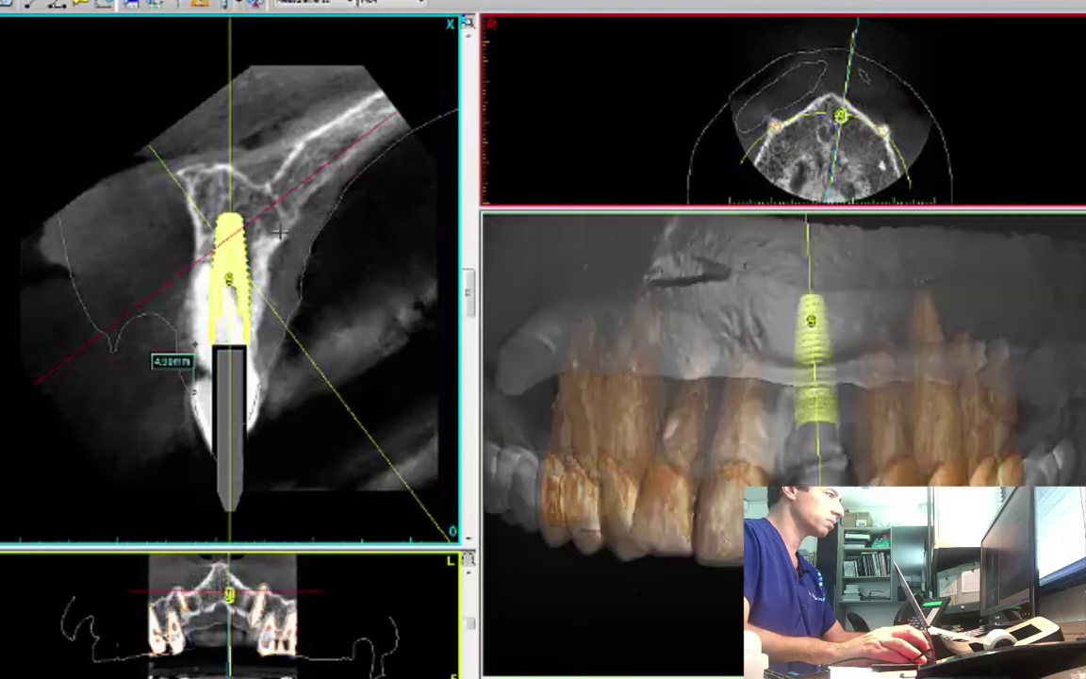
scroll(281, 231, up, 2)
scroll(281, 231, down, 8)
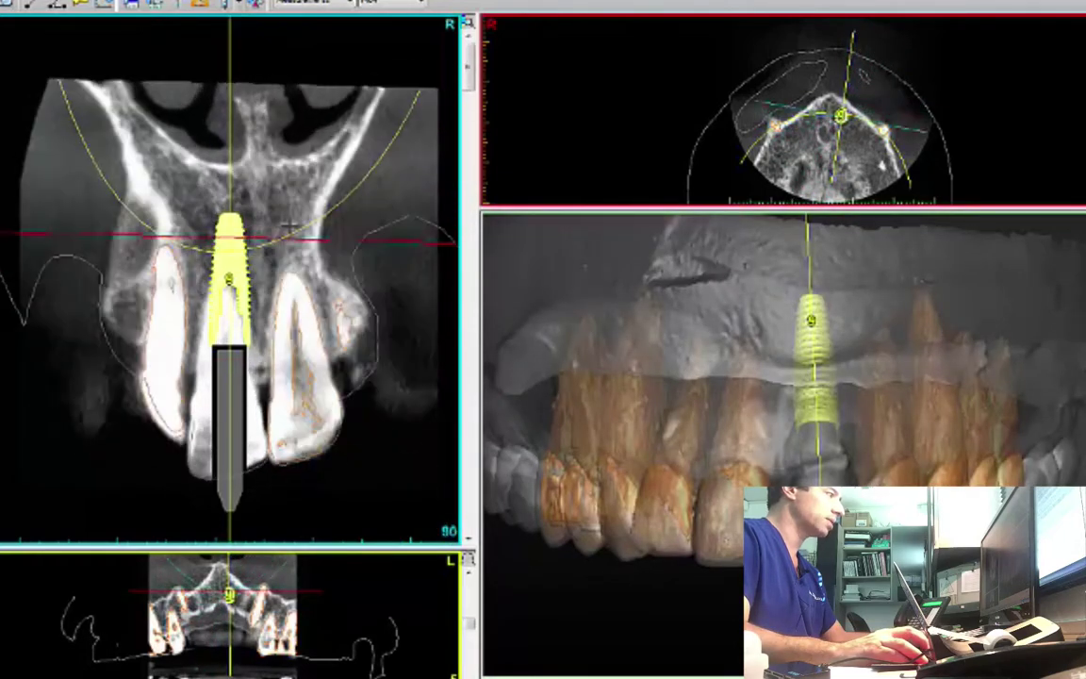
scroll(288, 225, down, 2)
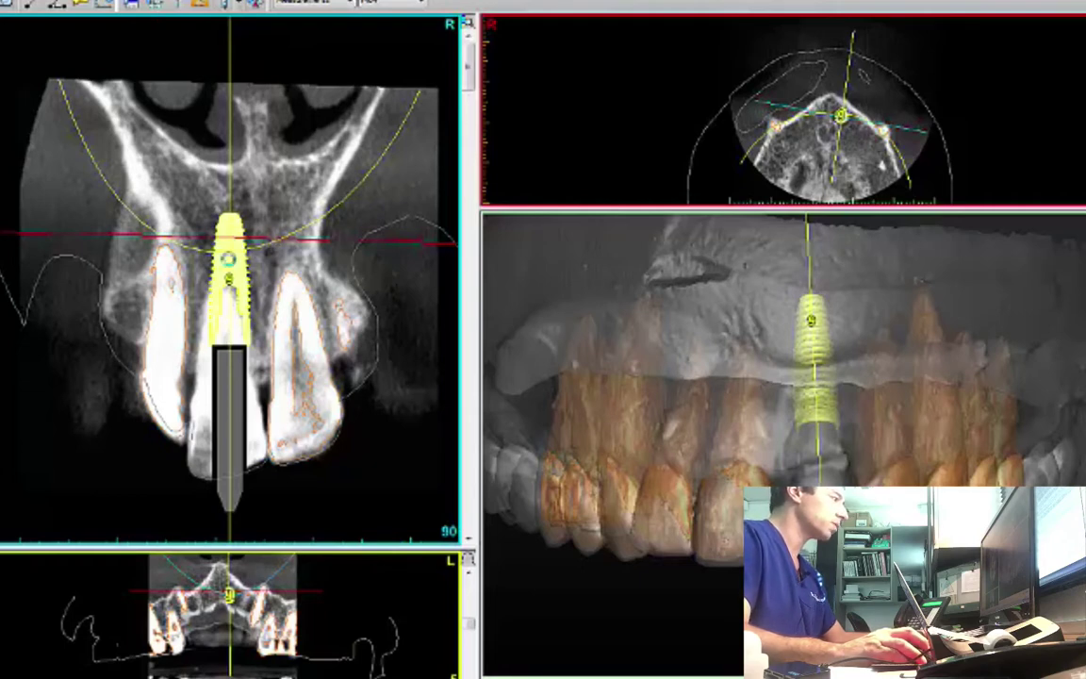
click(209, 236)
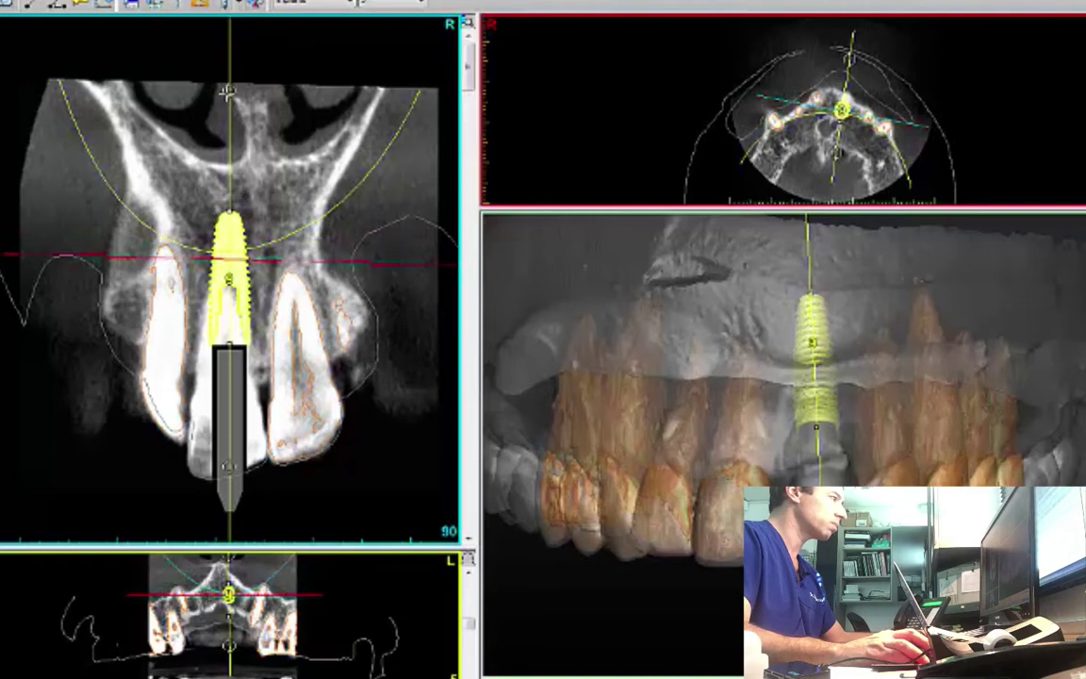
drag(229, 94, 223, 88)
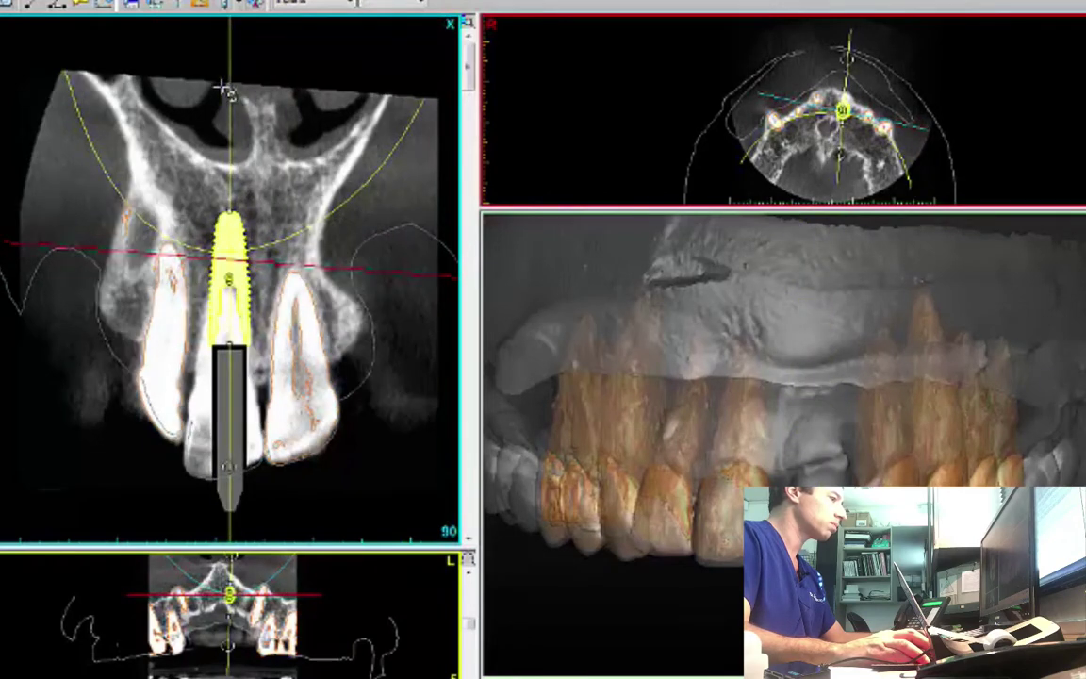
- Check the tilted implant from the occlusal and facial sides and display only the pink arch model with the implant in 3D
drag(816, 427, 866, 416)
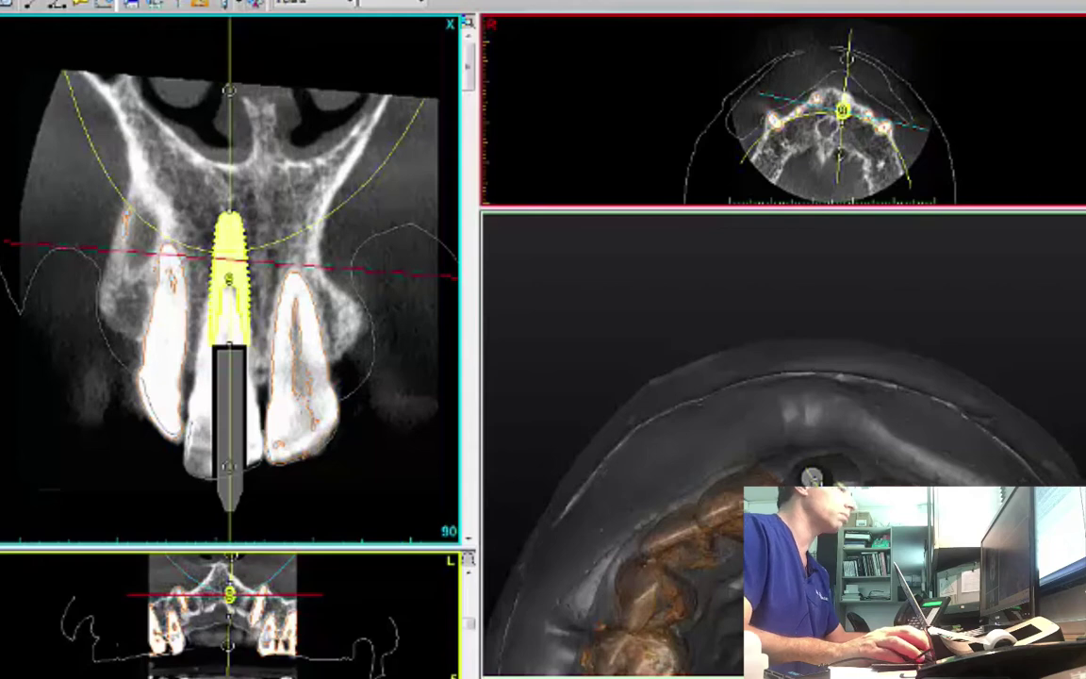
mouse_move(888, 458)
mouse_down()
mouse_move(892, 416)
mouse_move(885, 475)
mouse_up()
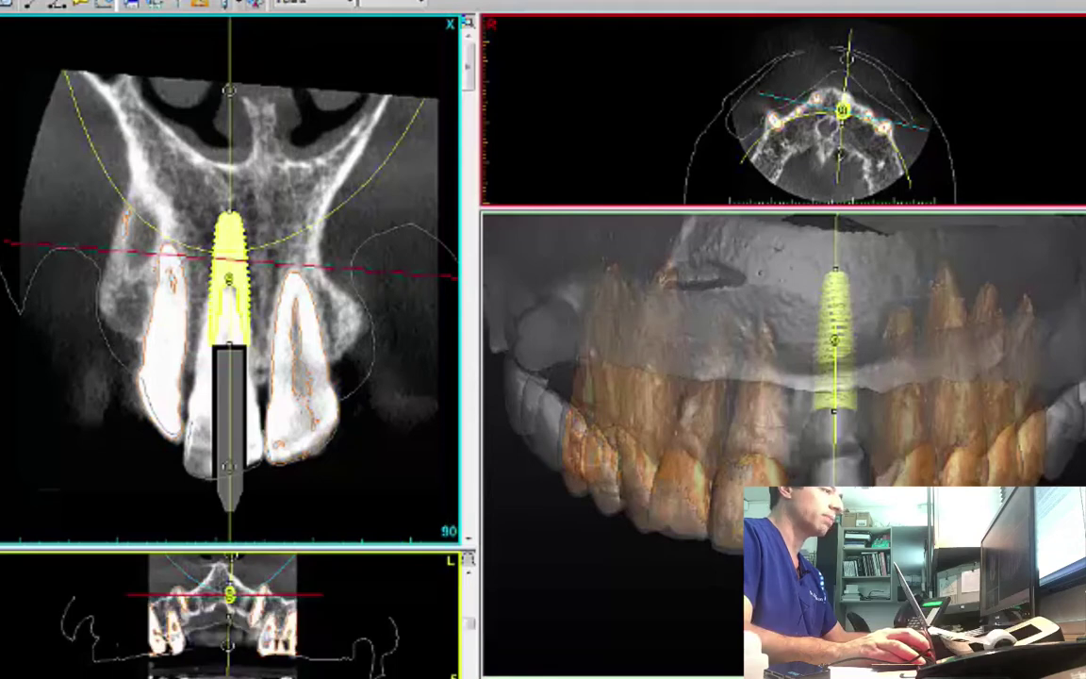
key(h)
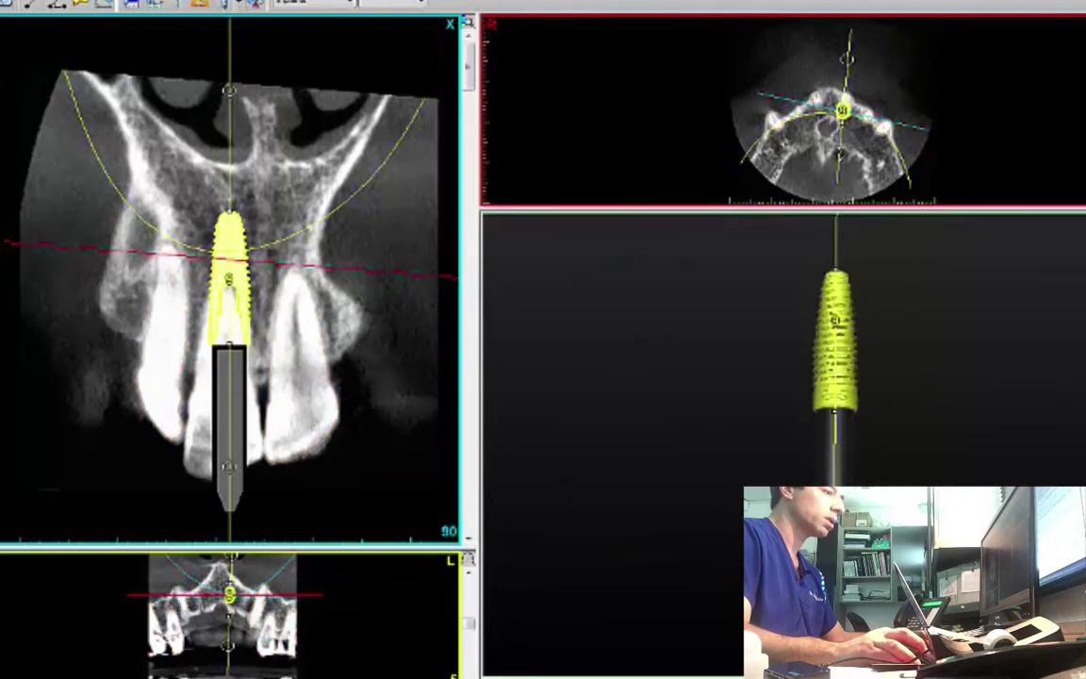
key(h)
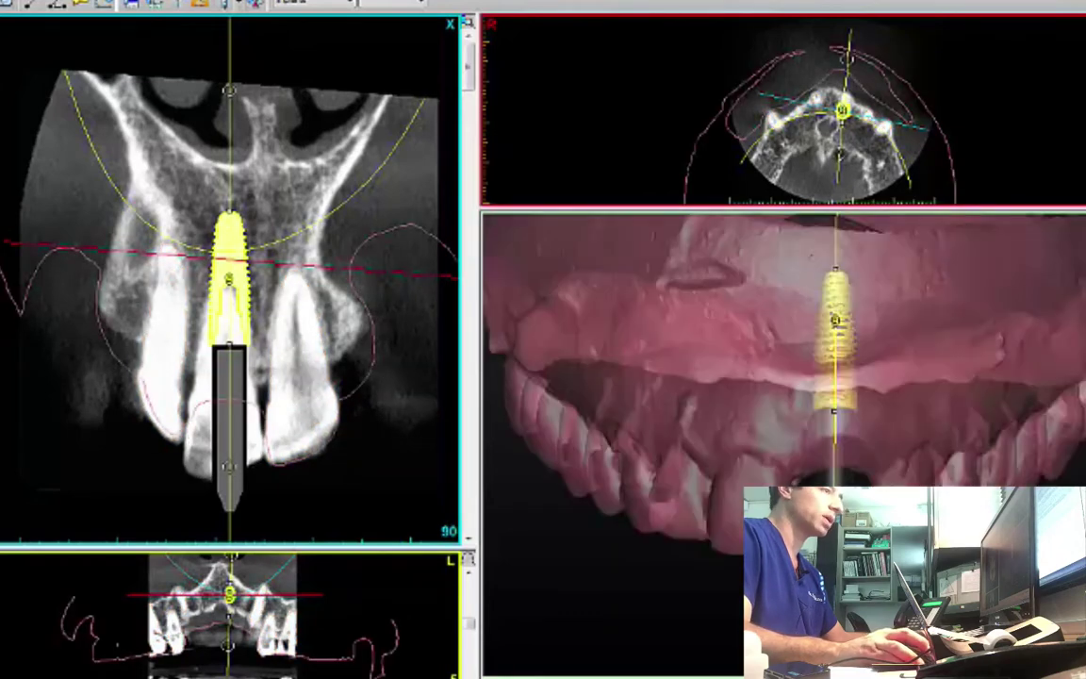
mouse_move(1059, 392)
mouse_down()
mouse_move(1065, 245)
mouse_move(1072, 362)
mouse_move(1048, 396)
mouse_move(1056, 388)
mouse_up()
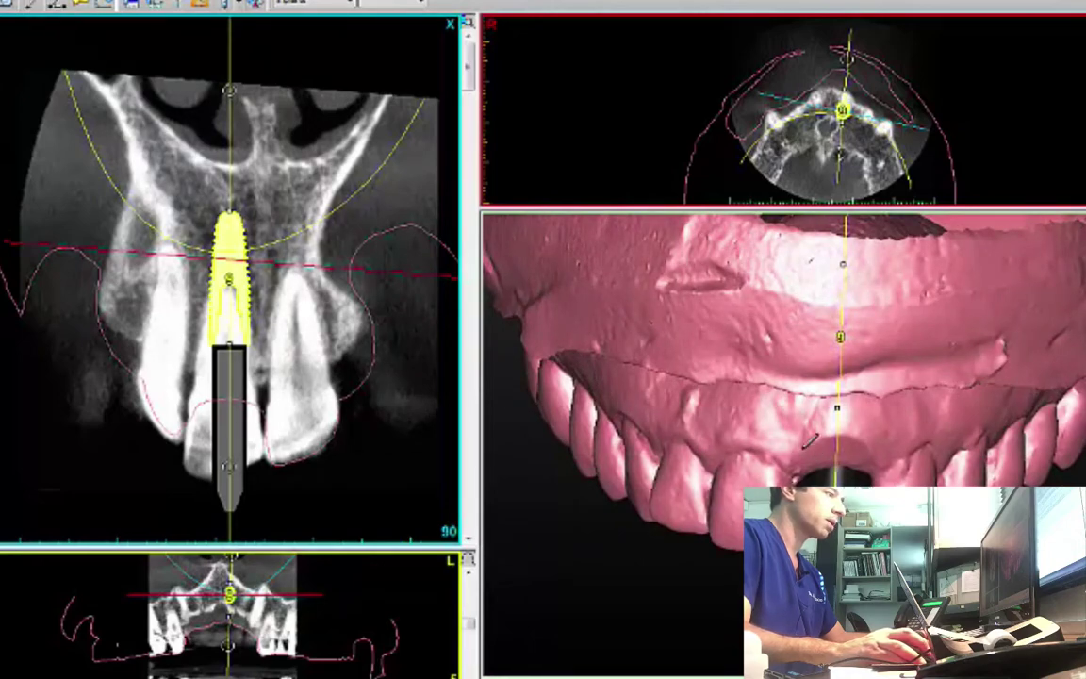
- Measure the vertical distances on the facial surface of the pink arch model just mesial and just distal of site 9
drag(801, 417, 799, 482)
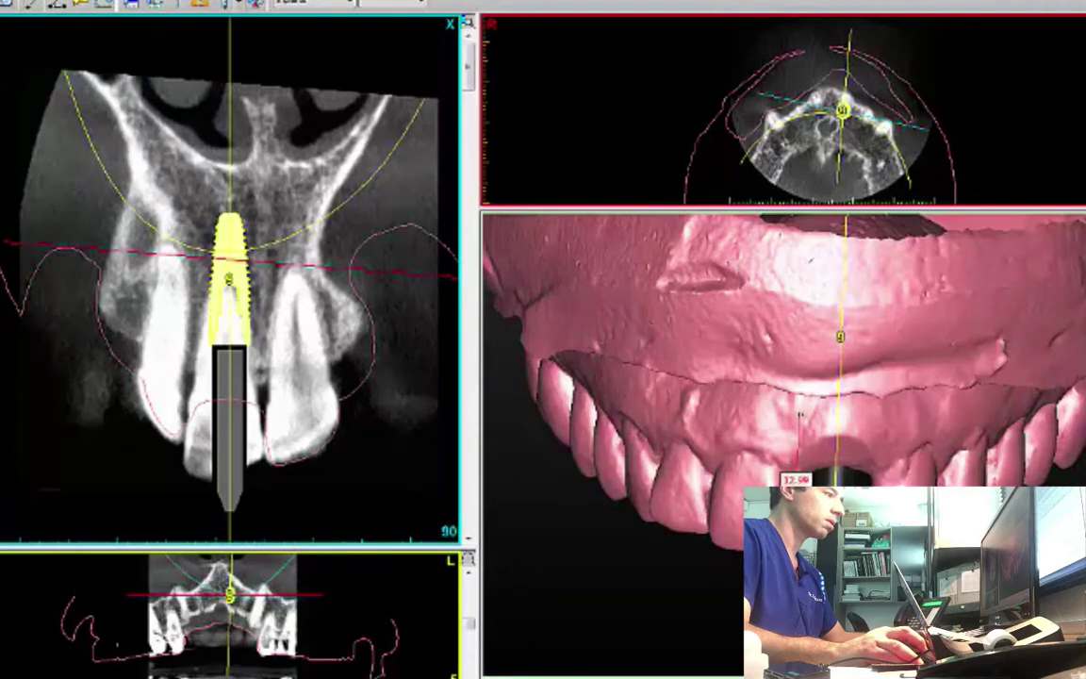
drag(799, 476, 546, 380)
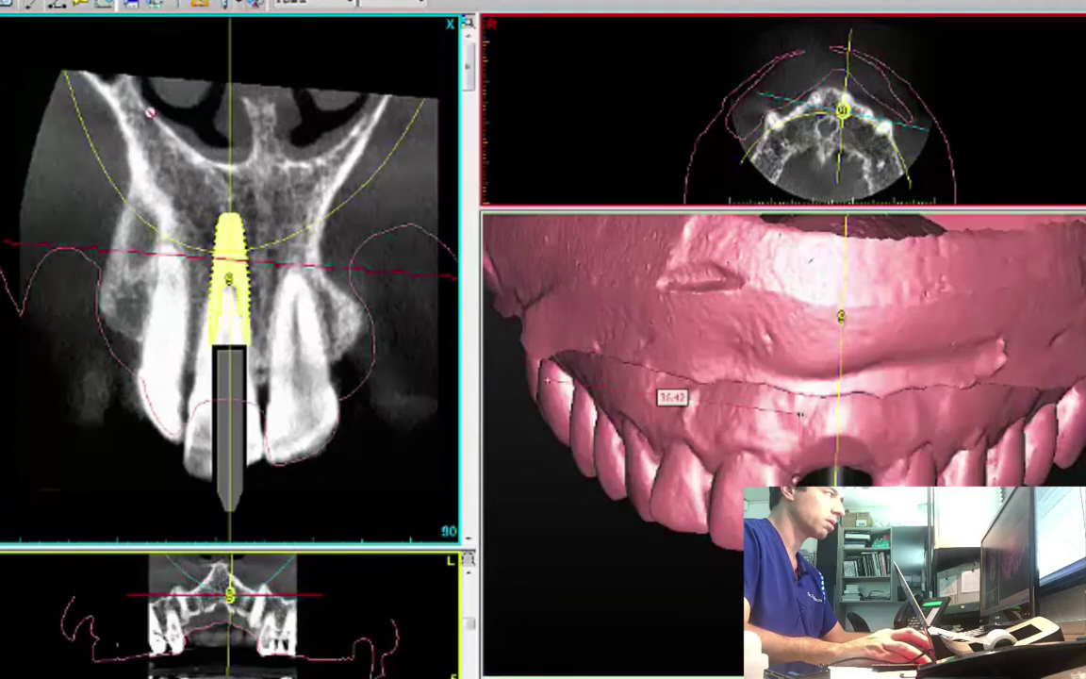
click(38, 5)
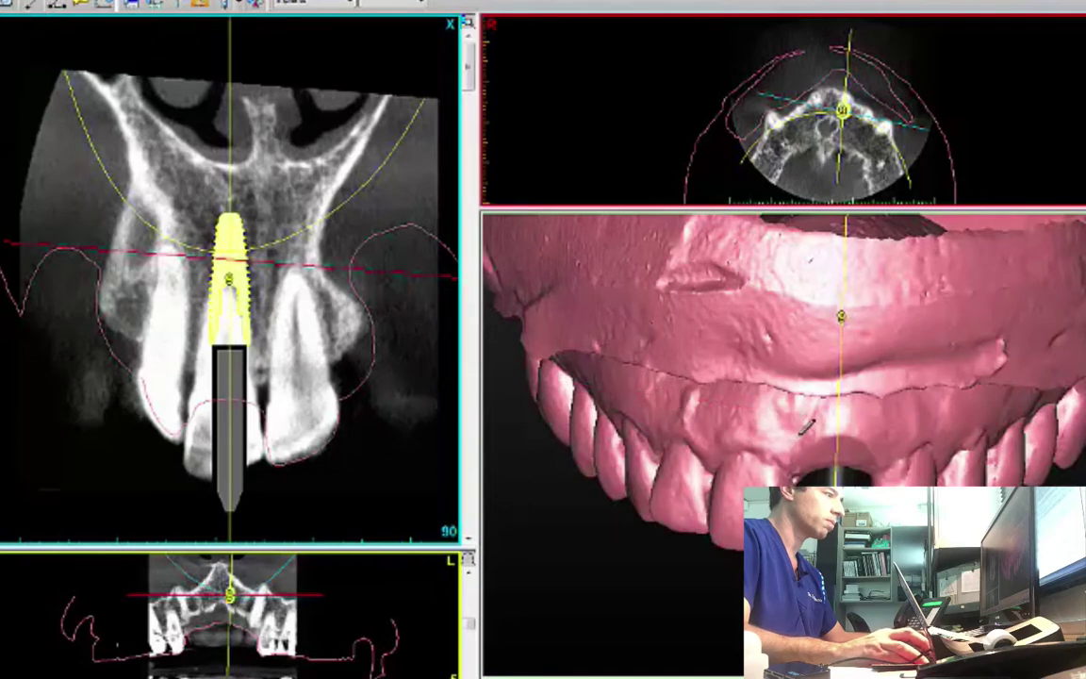
drag(801, 426, 800, 435)
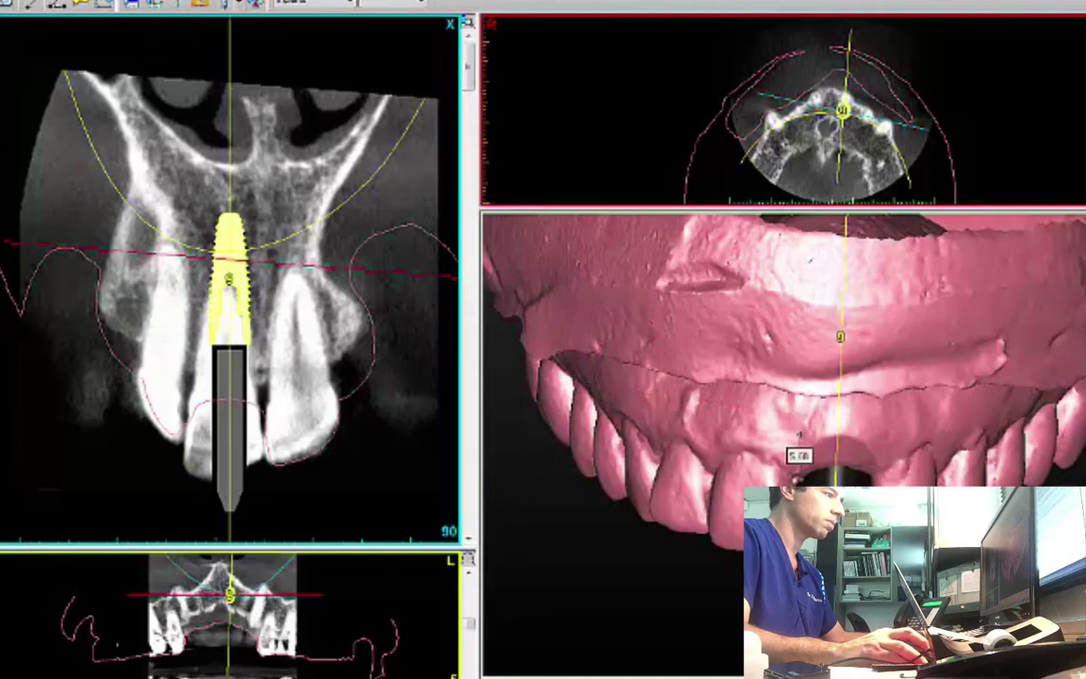
drag(796, 478, 796, 533)
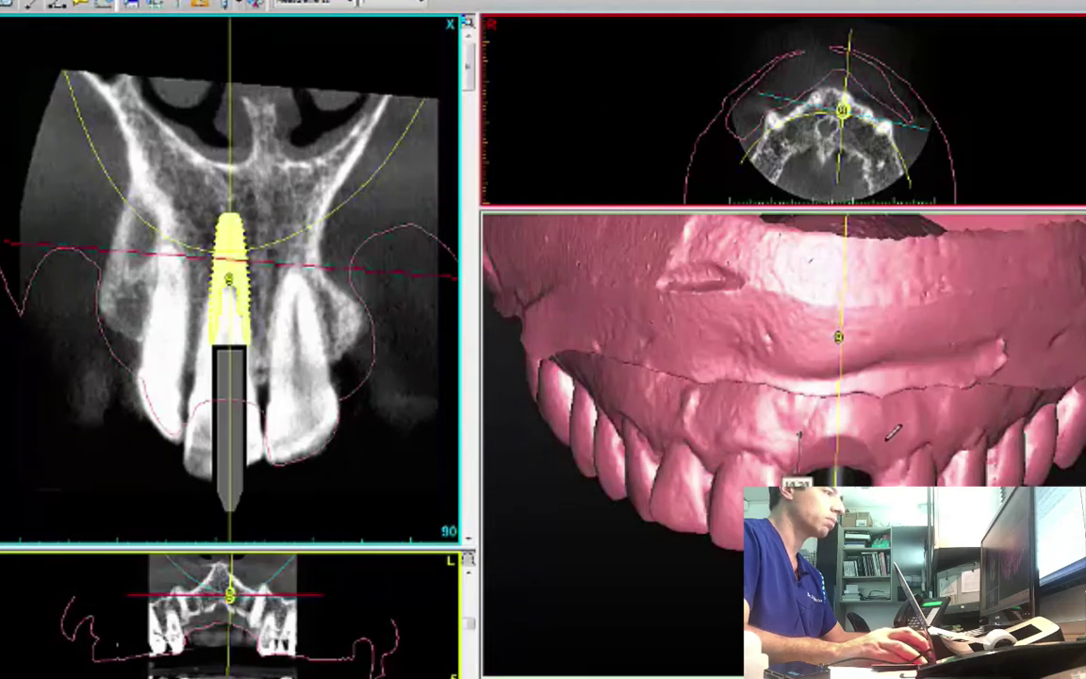
drag(880, 434, 879, 531)
- Examine the implant's exit at site 9 on the pink arch model from the occlusal side
right_drag(811, 260, 809, 373)
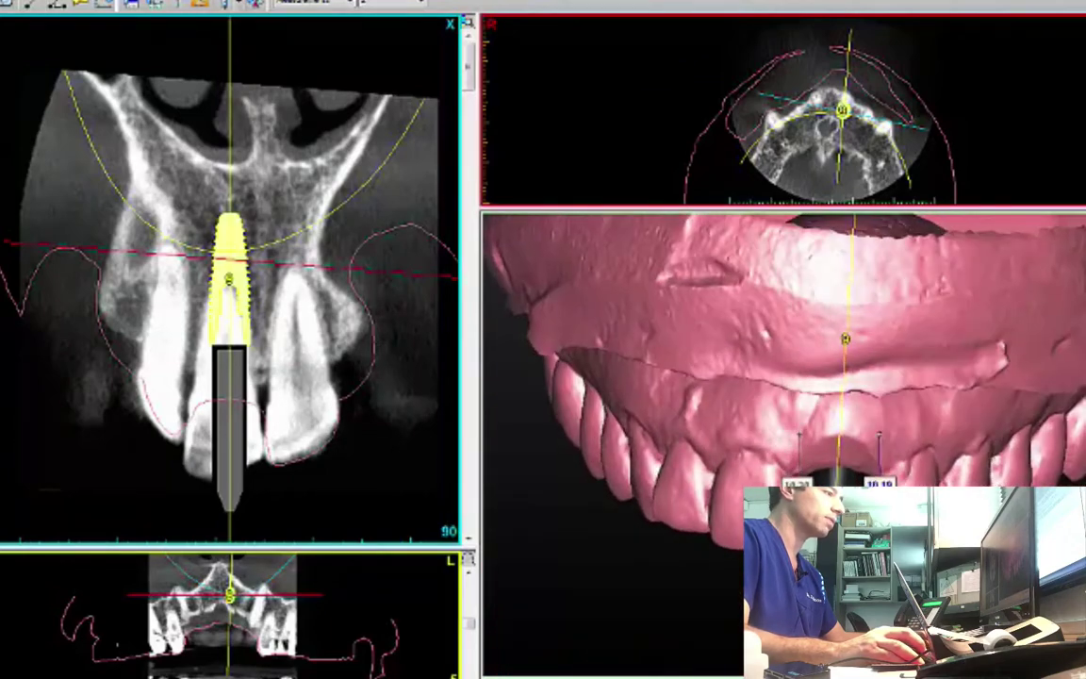
right_drag(869, 589, 889, 437)
drag(888, 436, 890, 434)
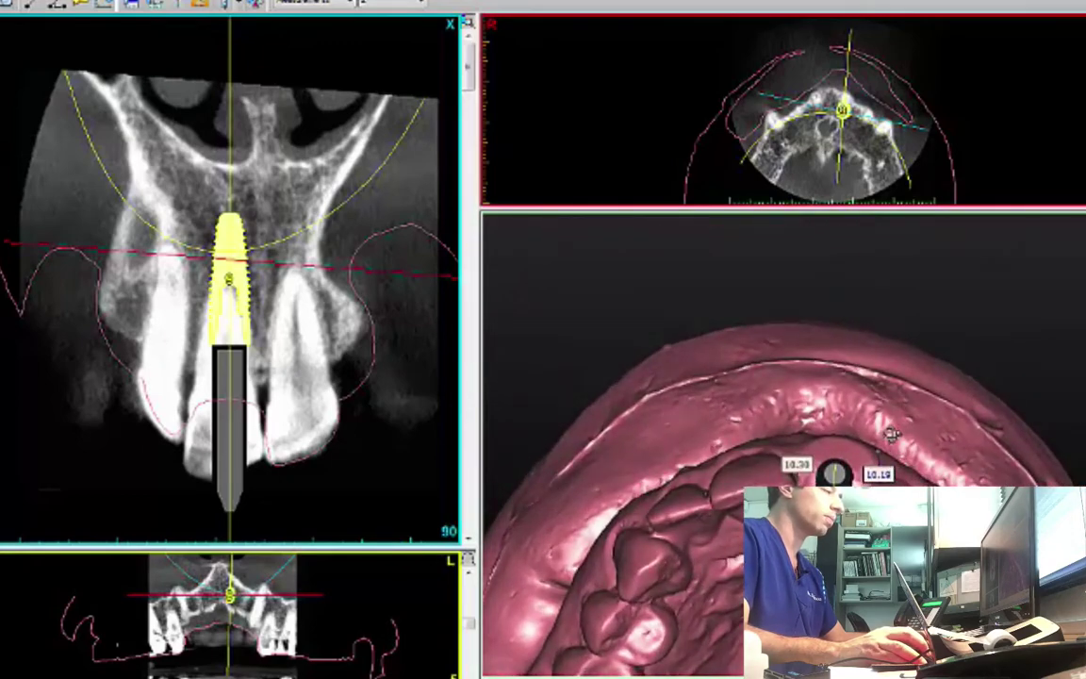
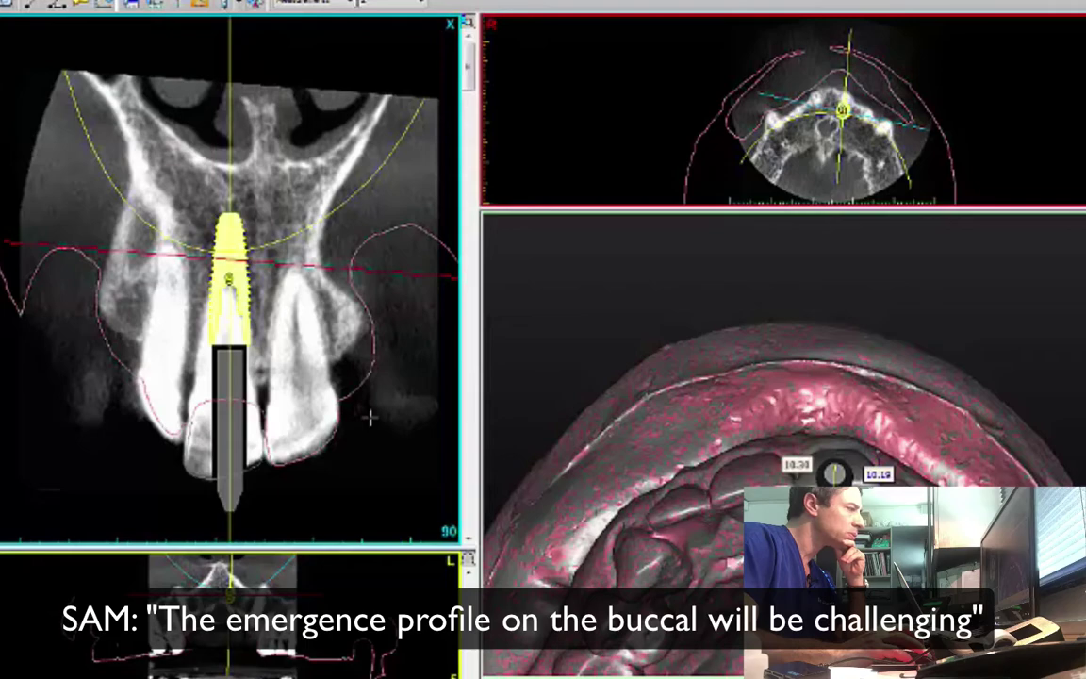
- Turn the cross-section back to the buccopalatal plane and move the implant at site 9 bodily palatal without changing its angle
scroll(369, 417, up, 4)
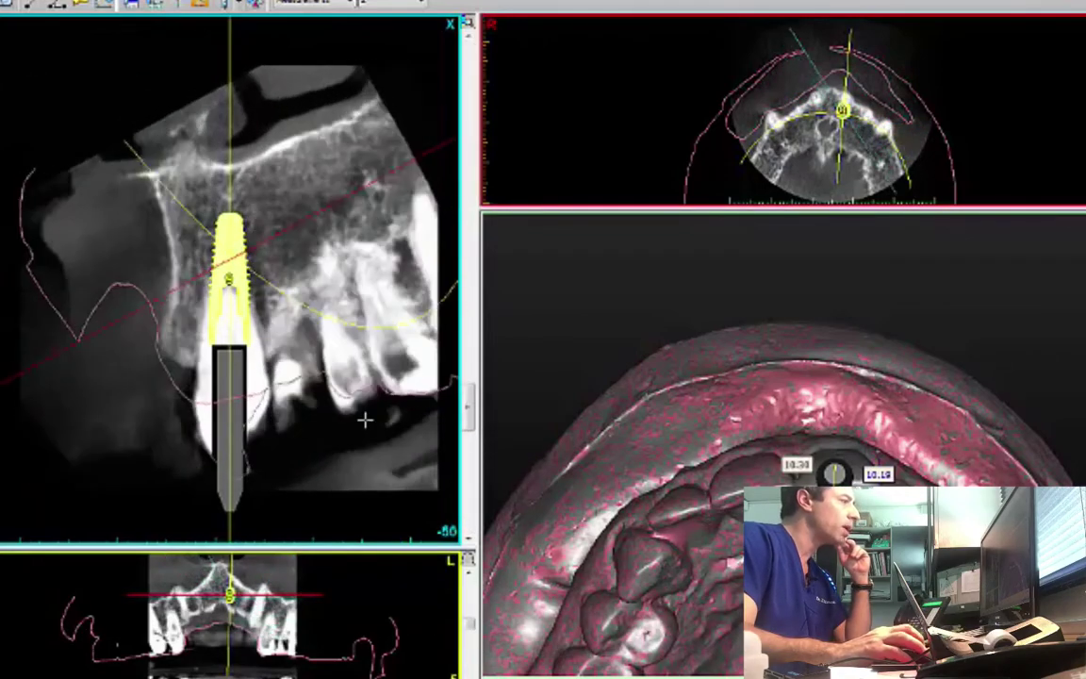
scroll(365, 419, down, 5)
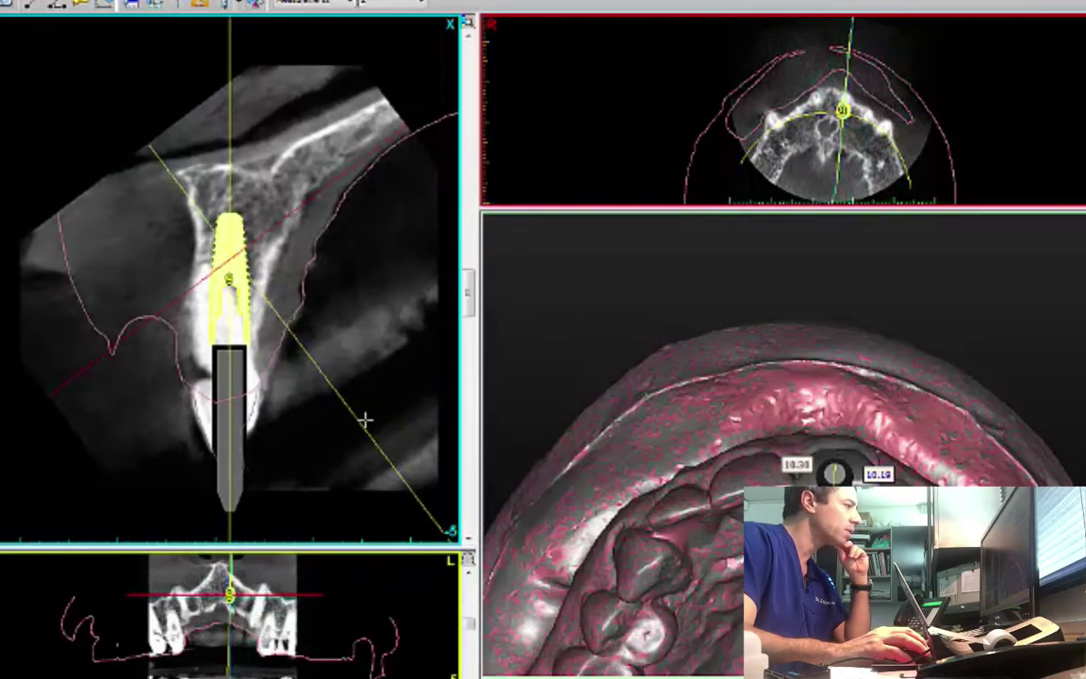
scroll(366, 420, down, 2)
scroll(365, 419, down, 3)
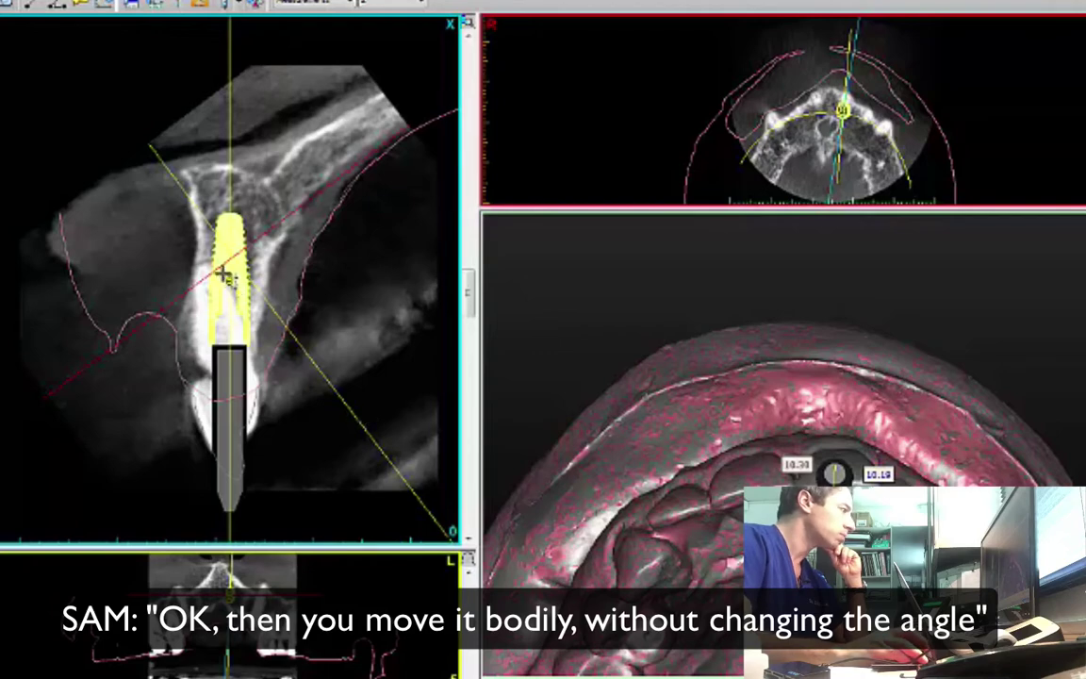
drag(224, 275, 226, 273)
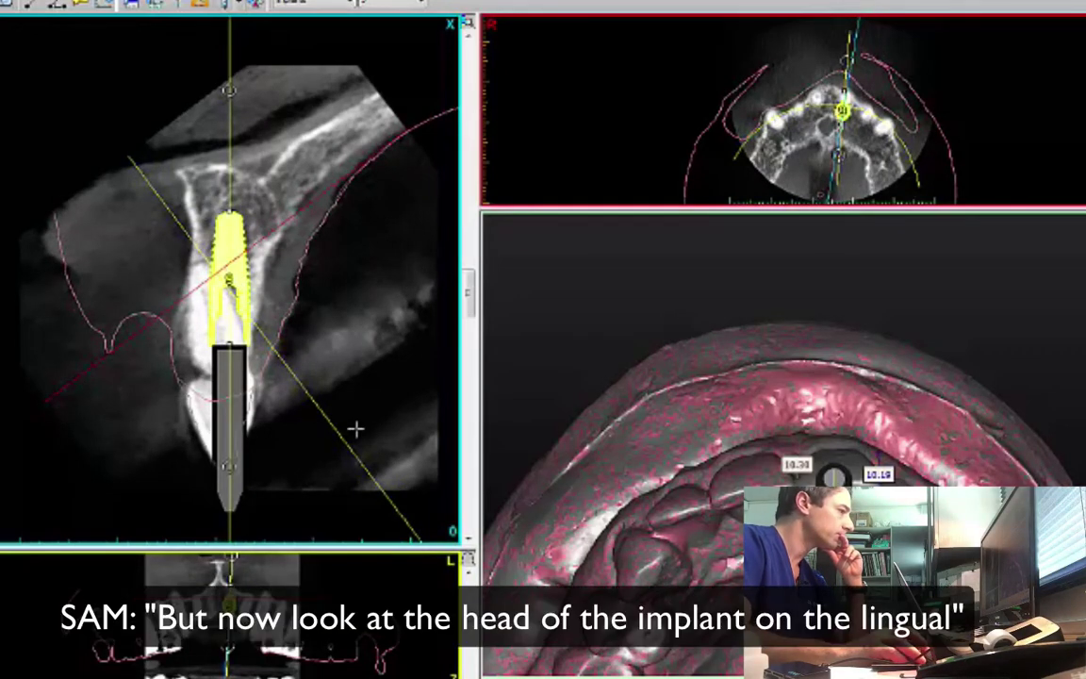
- Check the implant at site 9 from the palatal side of the 3D model and nudge it slightly back towards the buccal
right_drag(747, 526, 749, 428)
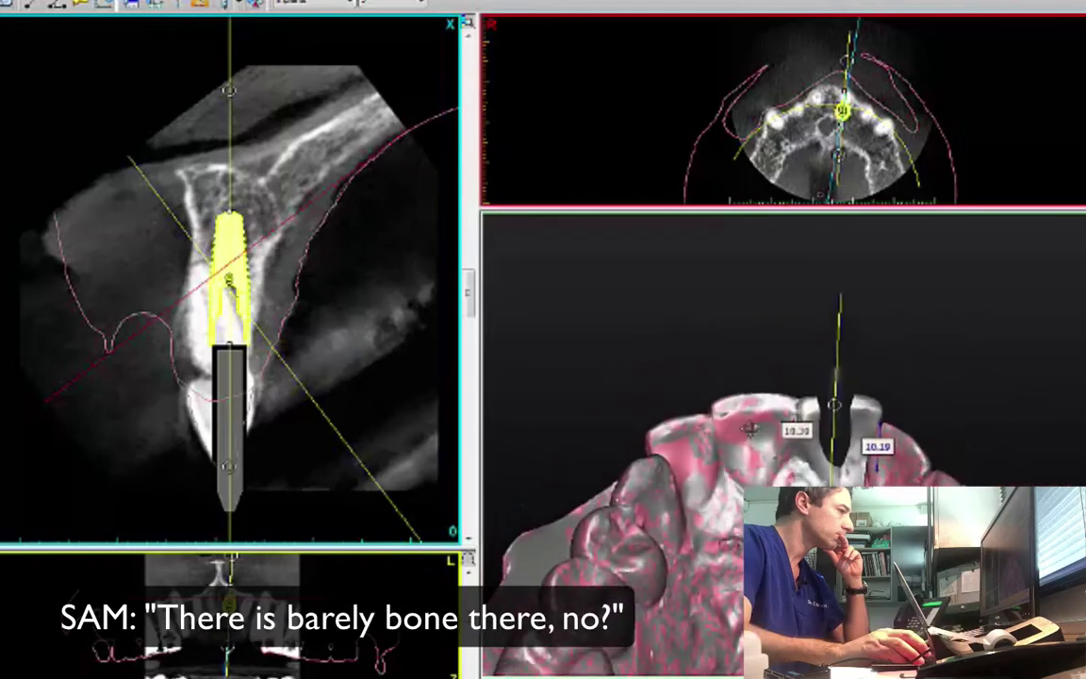
drag(750, 428, 751, 403)
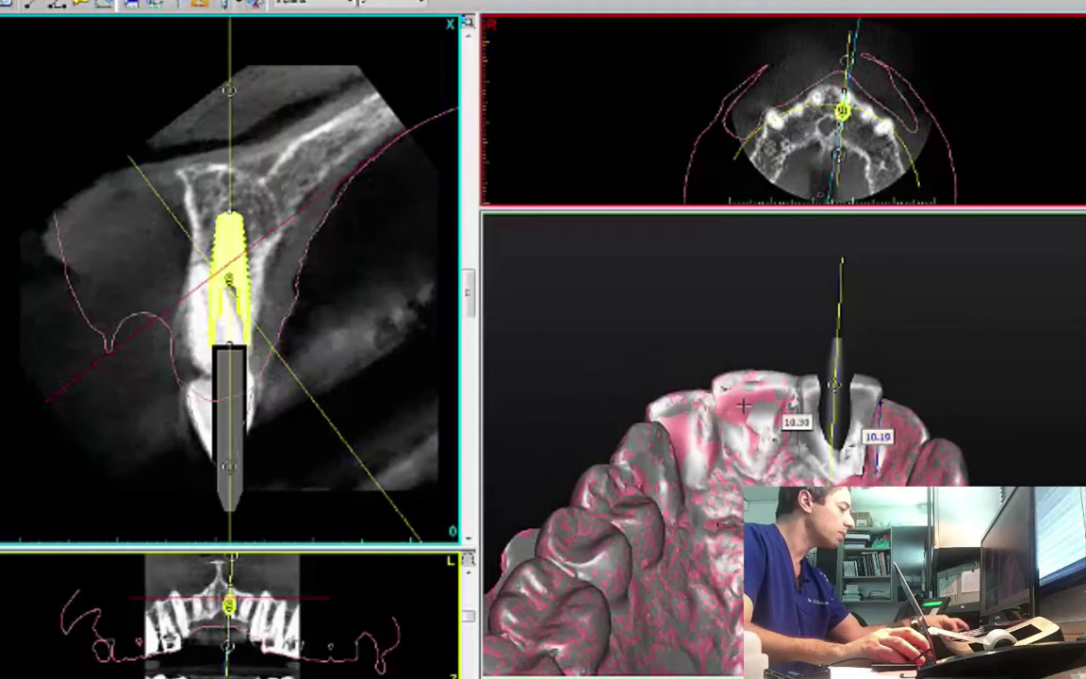
key(Left)
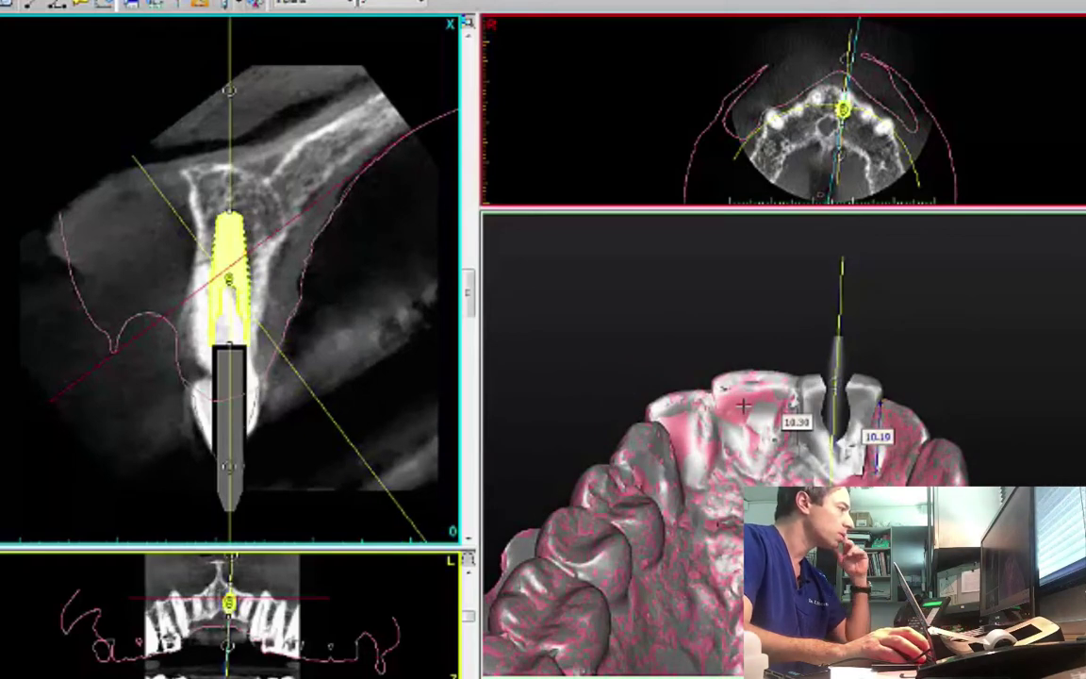
- Measure the bone thickness on the palatal side of the implant head at site 9 in the full-screen cross-section
double_click(400, 421)
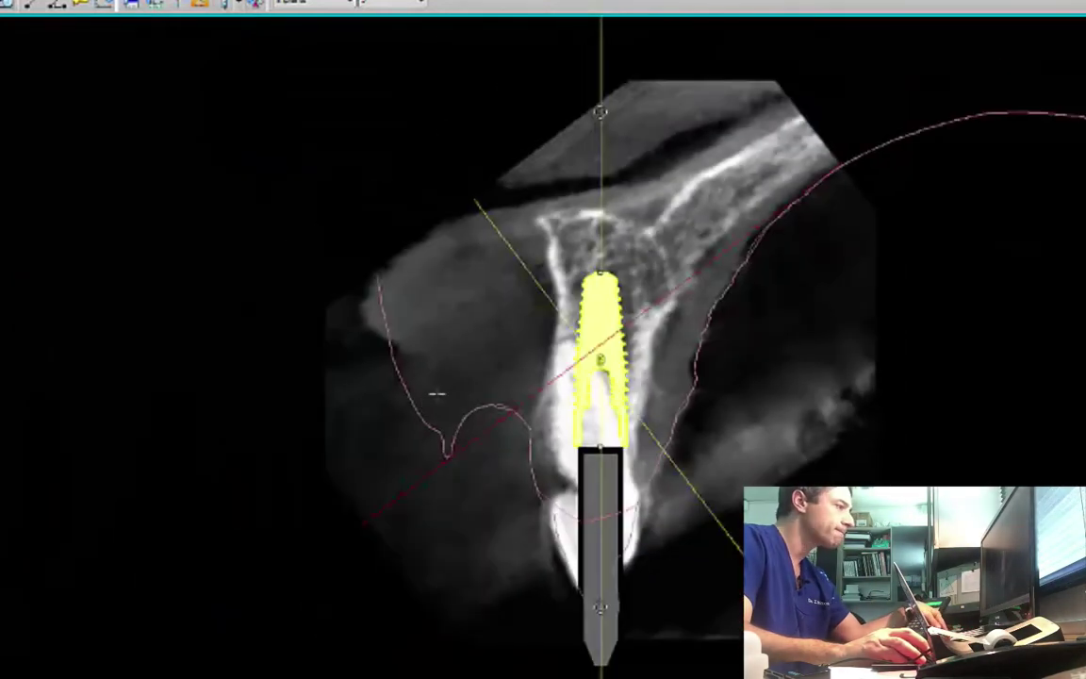
right_drag(794, 462, 788, 391)
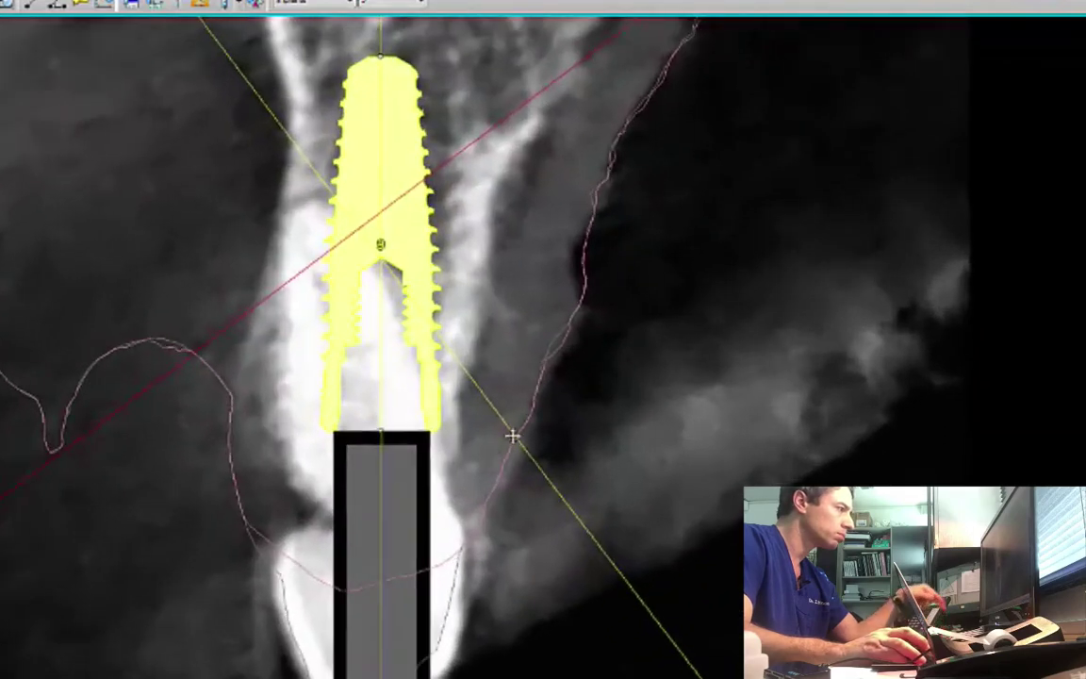
middle_drag(501, 444, 577, 386)
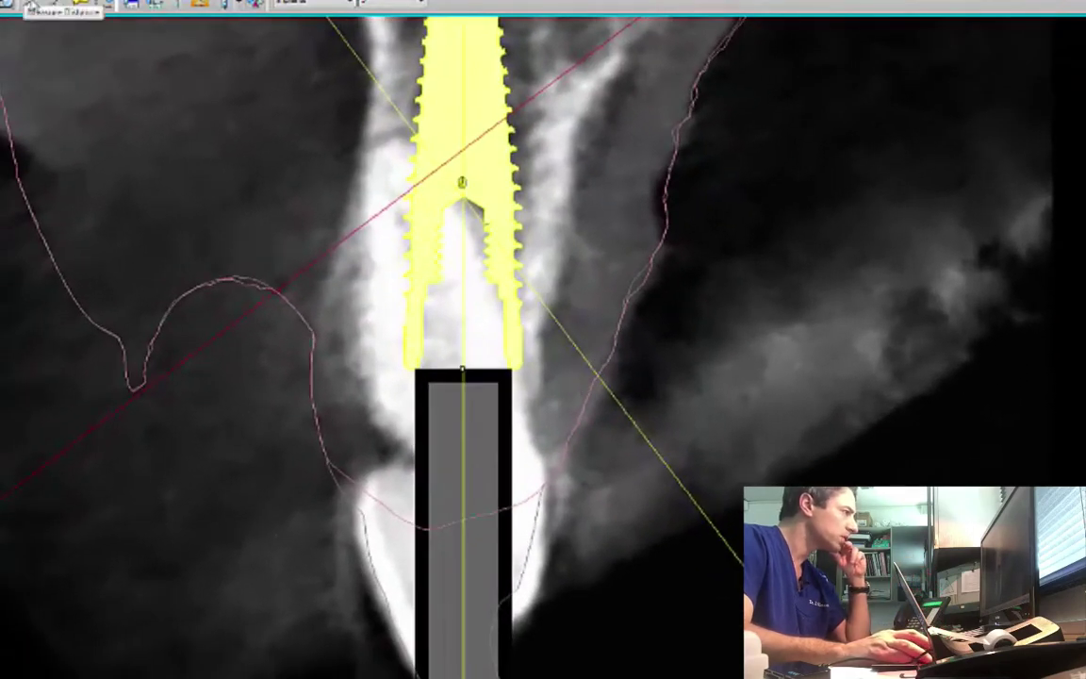
click(541, 358)
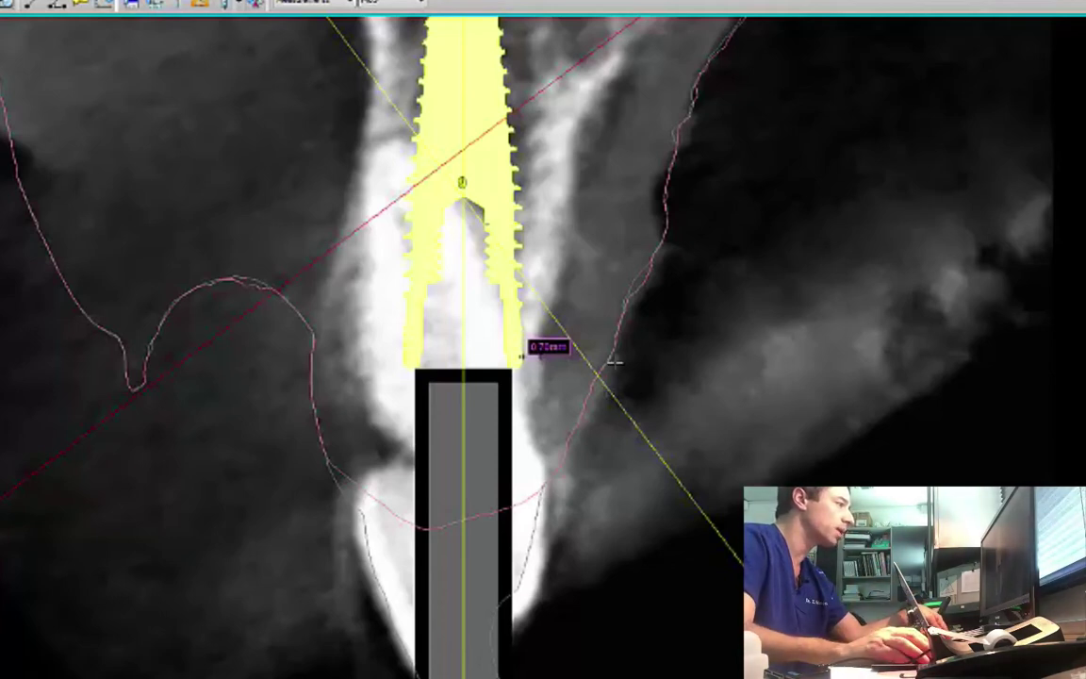
scroll(614, 361, down, 3)
right_click(630, 408)
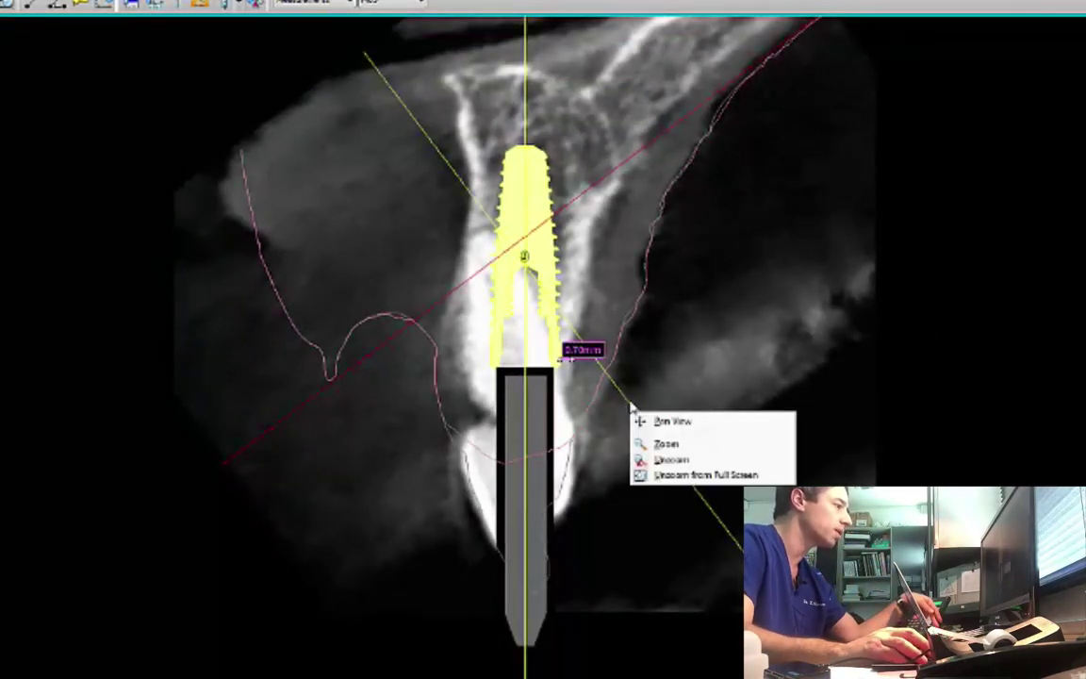
- Try tilting the implant at site 9 so its axis exits further buccally and seating it deeper apically in the cross-section
click(758, 327)
click(517, 215)
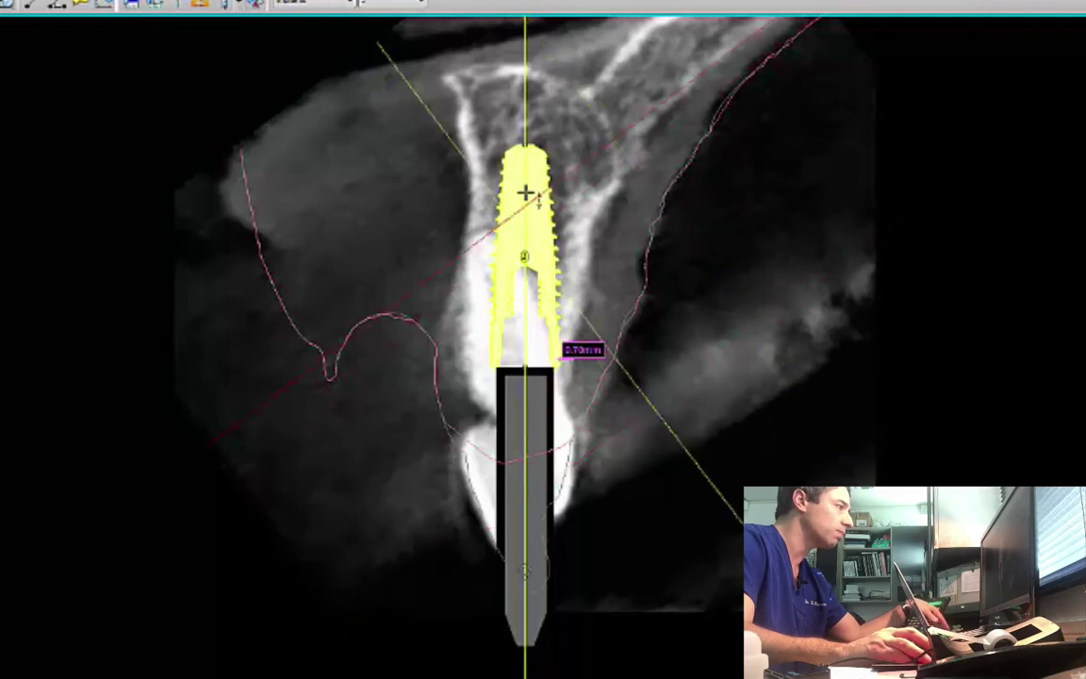
scroll(745, 226, down, 3)
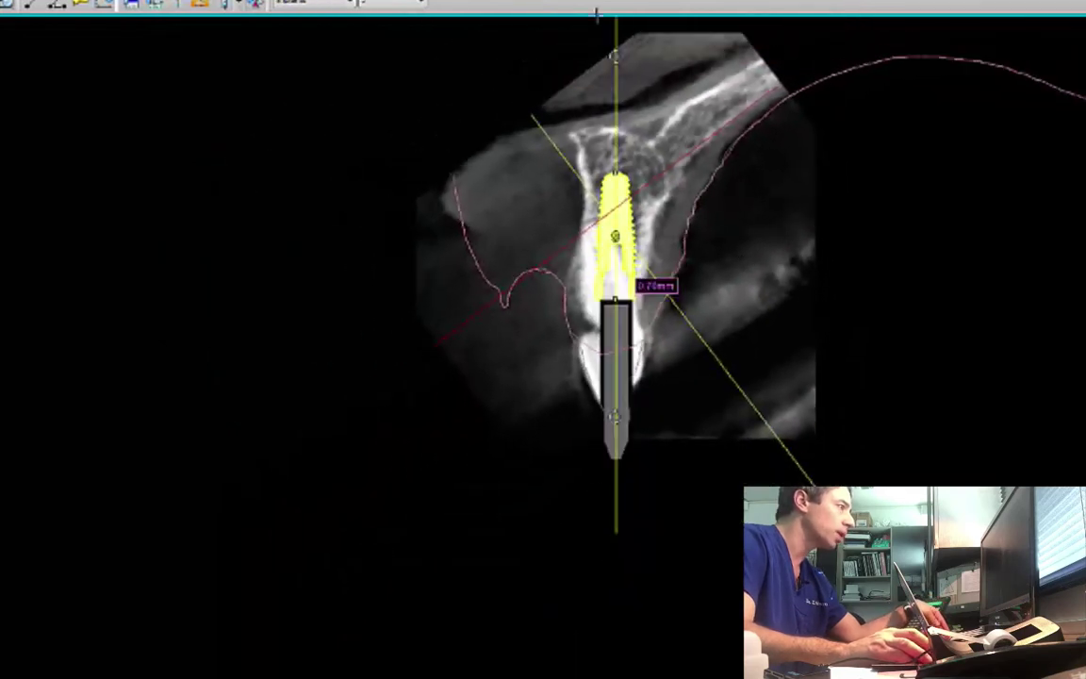
drag(619, 60, 650, 68)
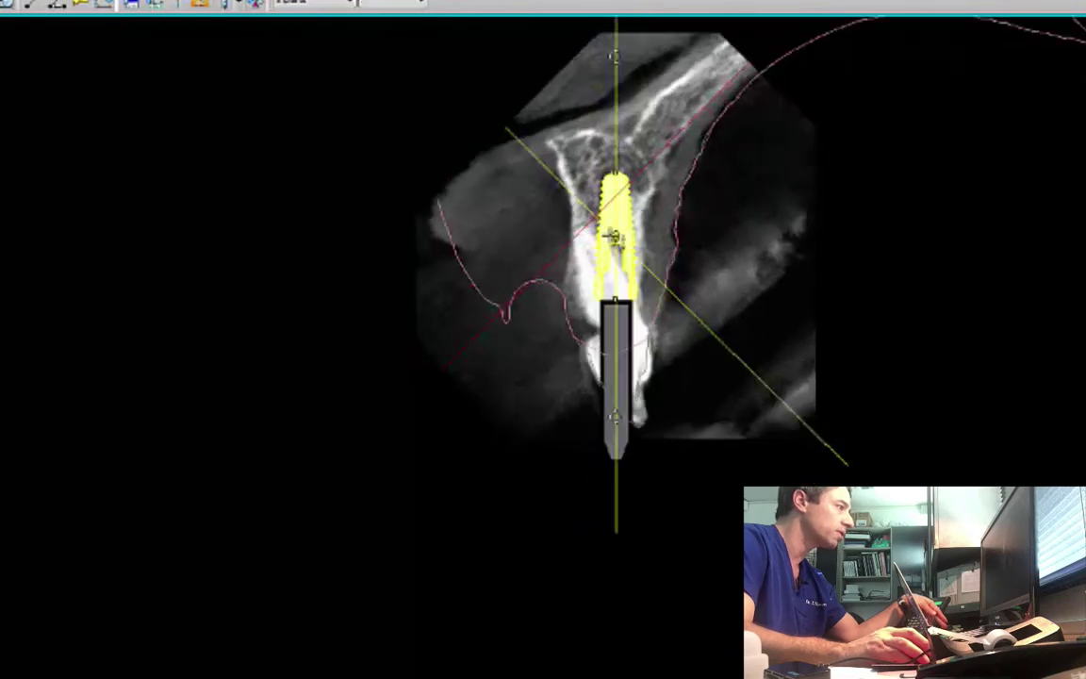
drag(610, 234, 603, 215)
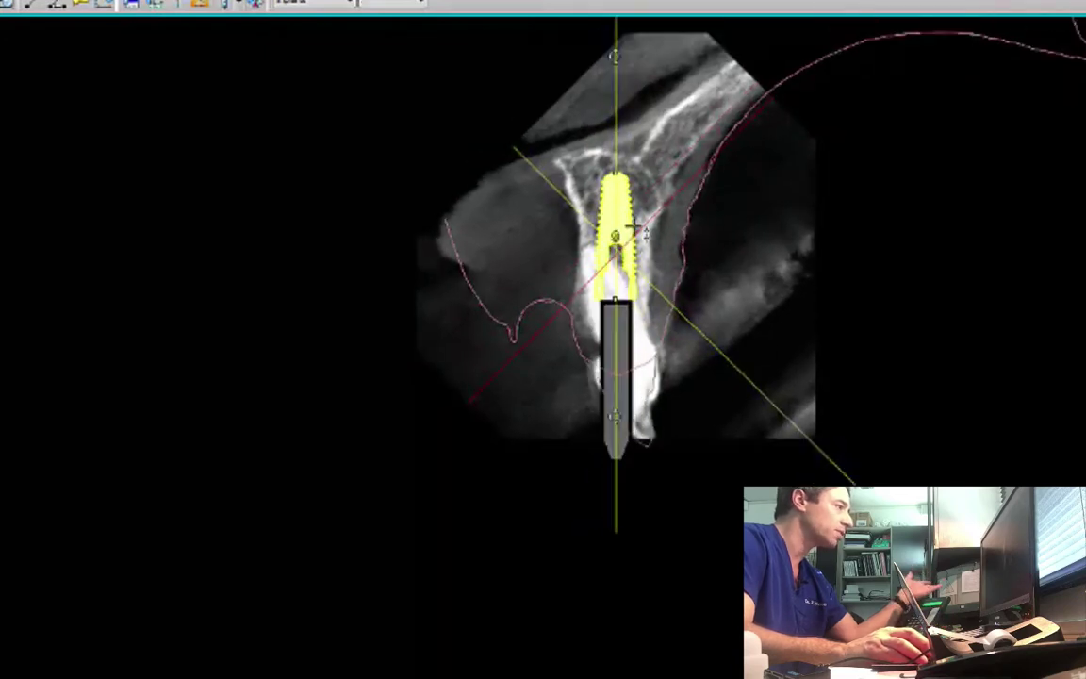
double_click(862, 319)
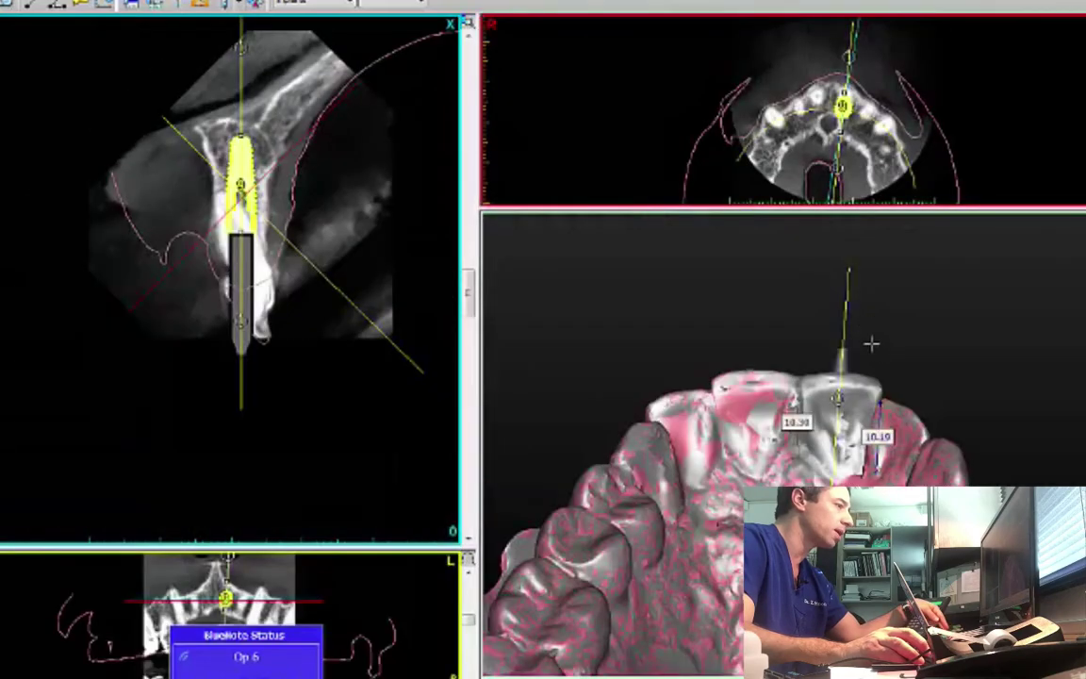
- Check the tilted implant's exit from the occlusal side of the 3D model and undo the last two implant changes
drag(907, 363, 916, 505)
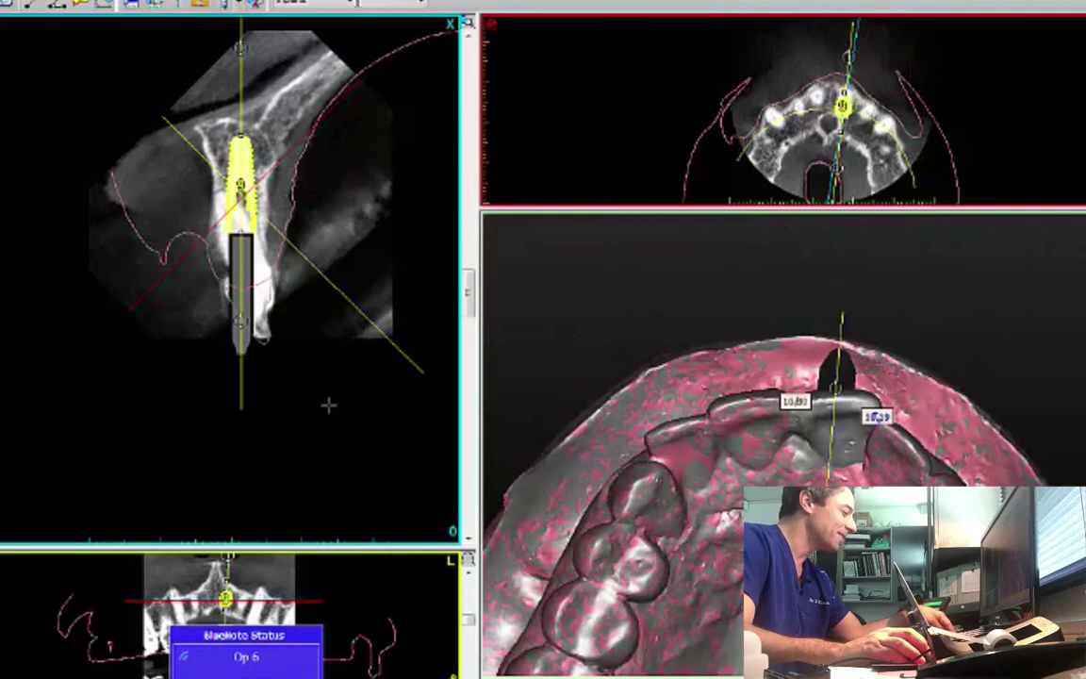
key(ctrl+z)
key(ctrl+z)
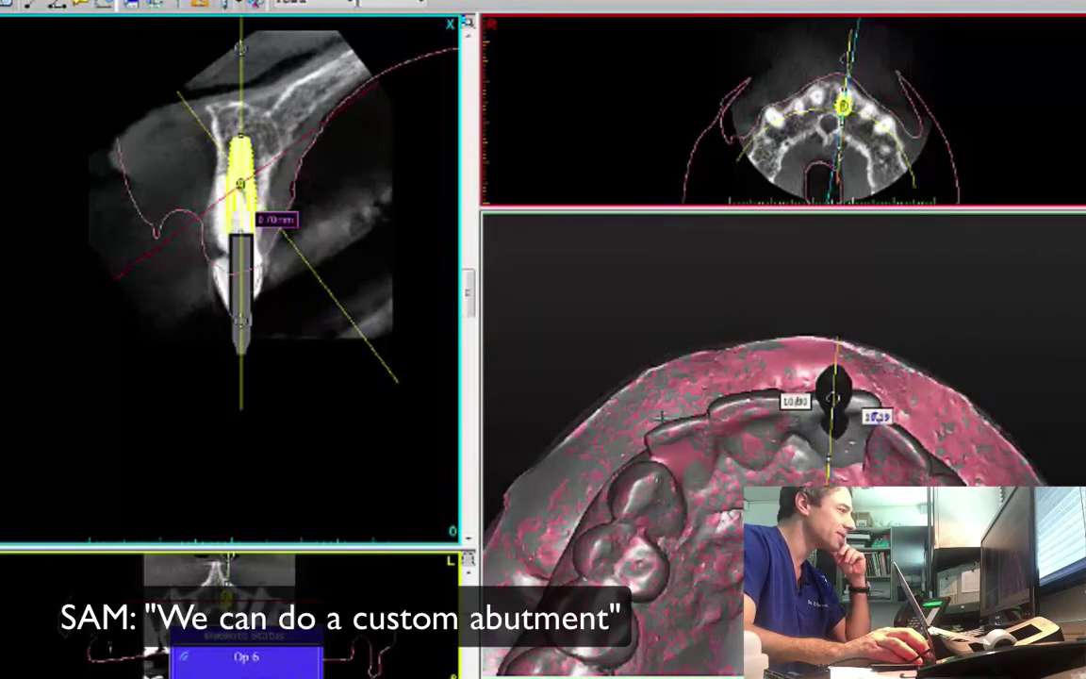
- Examine where the implant axis exits the crown at site 9 from the occlusal and facial sides of the enlarged 3D model
drag(966, 328, 979, 389)
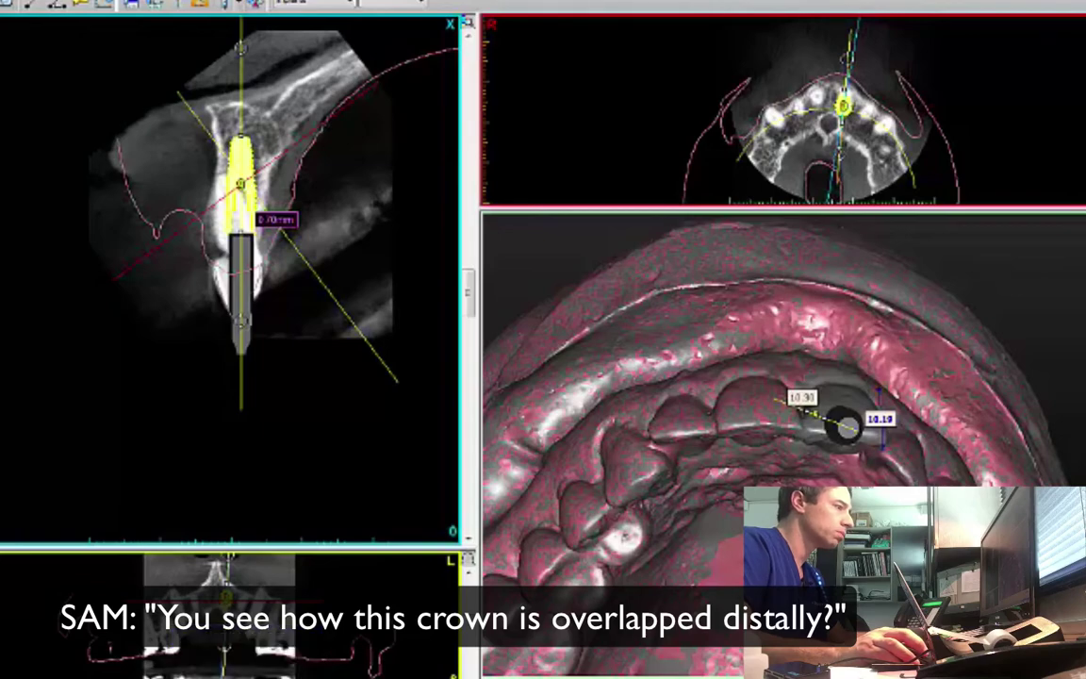
right_drag(951, 478, 848, 593)
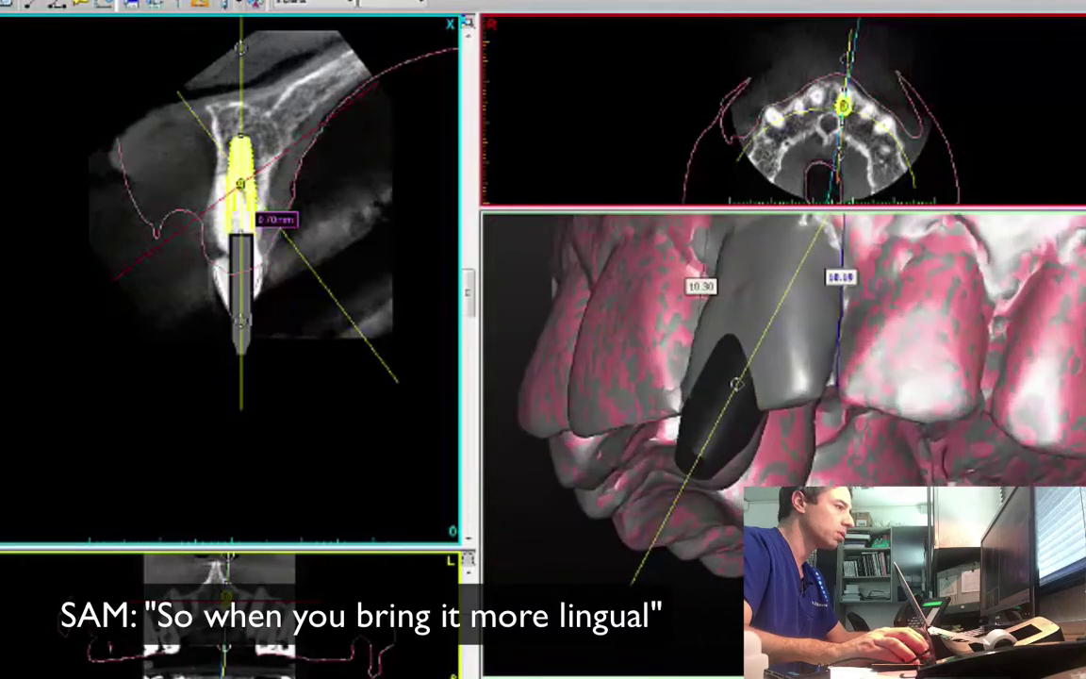
right_drag(842, 179, 884, 243)
double_click(884, 242)
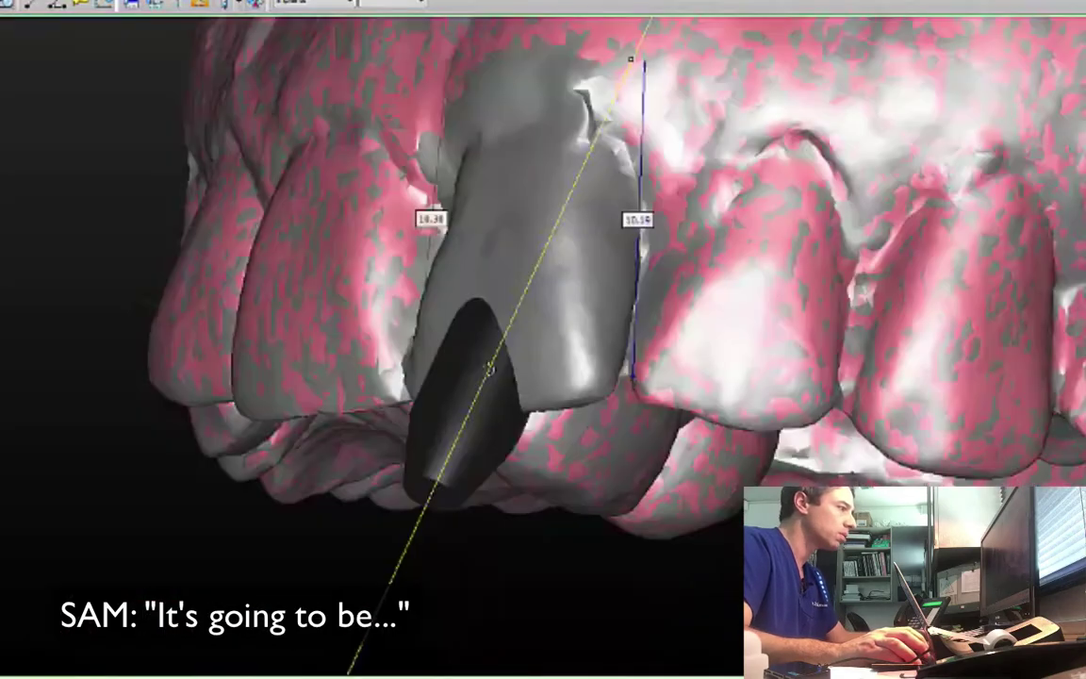
right_drag(843, 475, 915, 475)
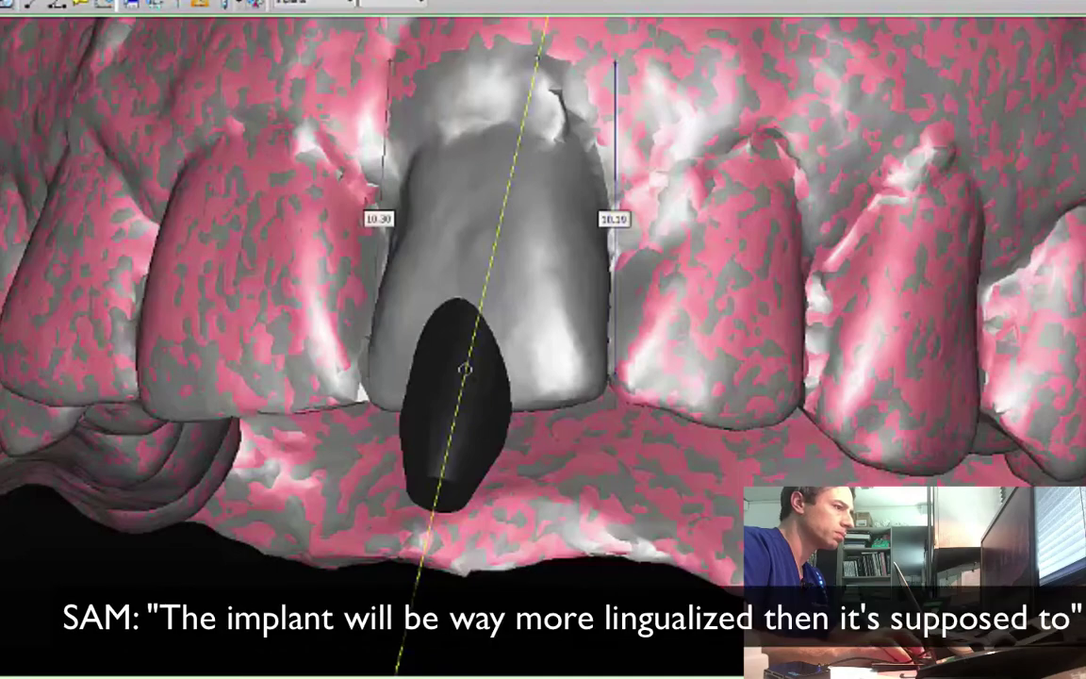
- Hide the pink arch model and compare the implant's exit at site 9 on the grey model from the incisal and facial sides
key(space)
right_drag(915, 475, 1075, 448)
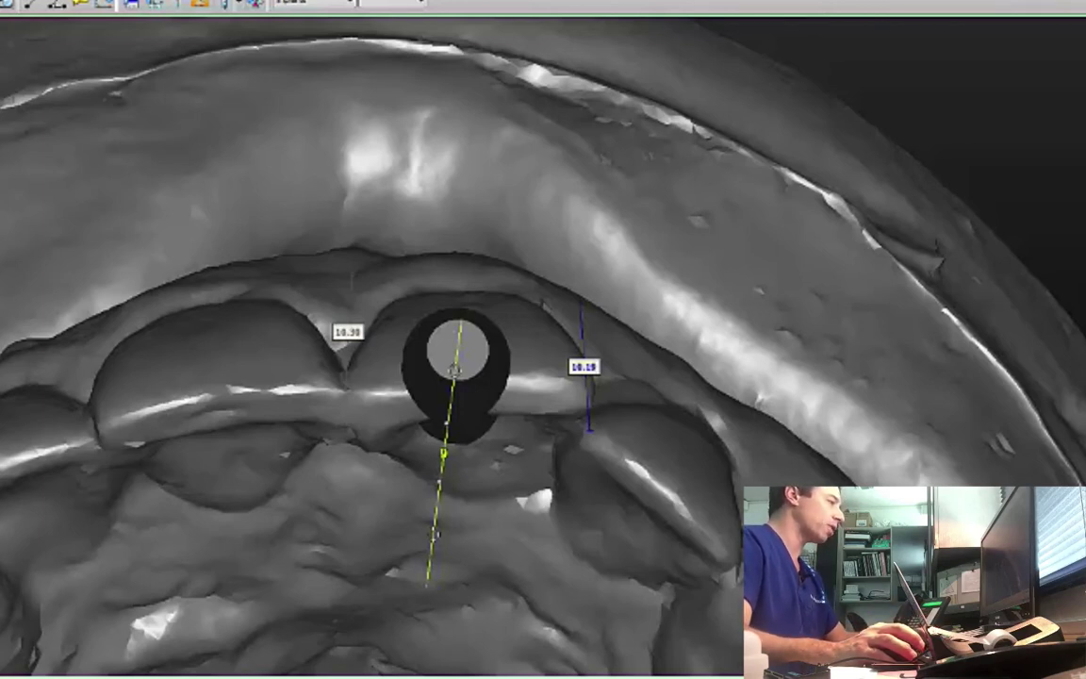
middle_drag(455, 311, 455, 509)
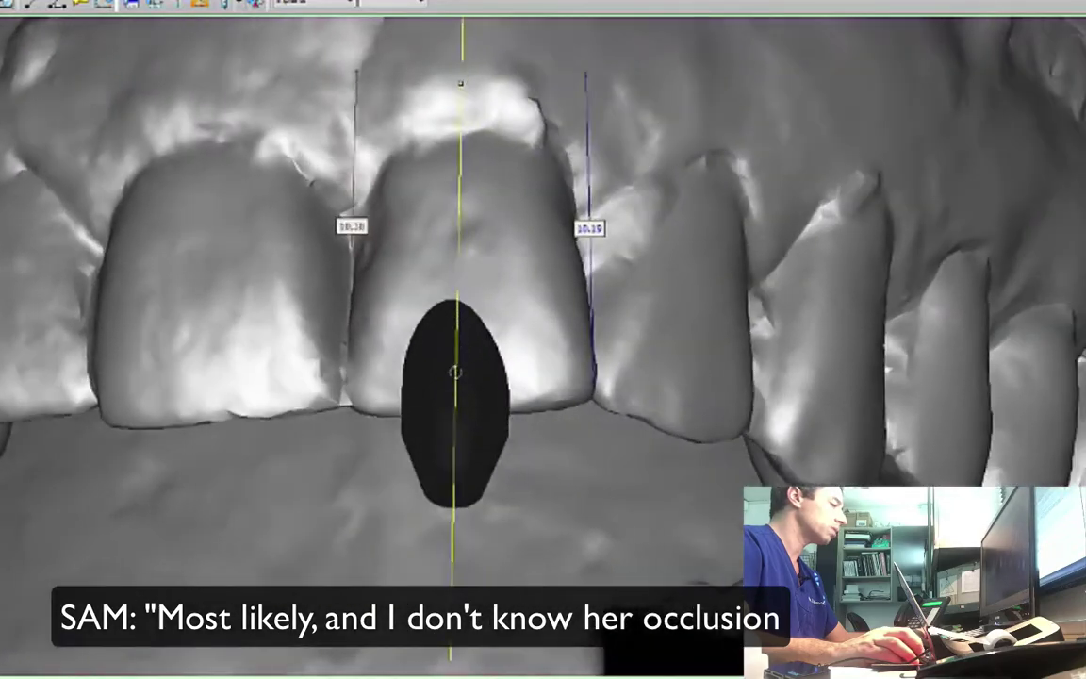
middle_drag(456, 372, 453, 353)
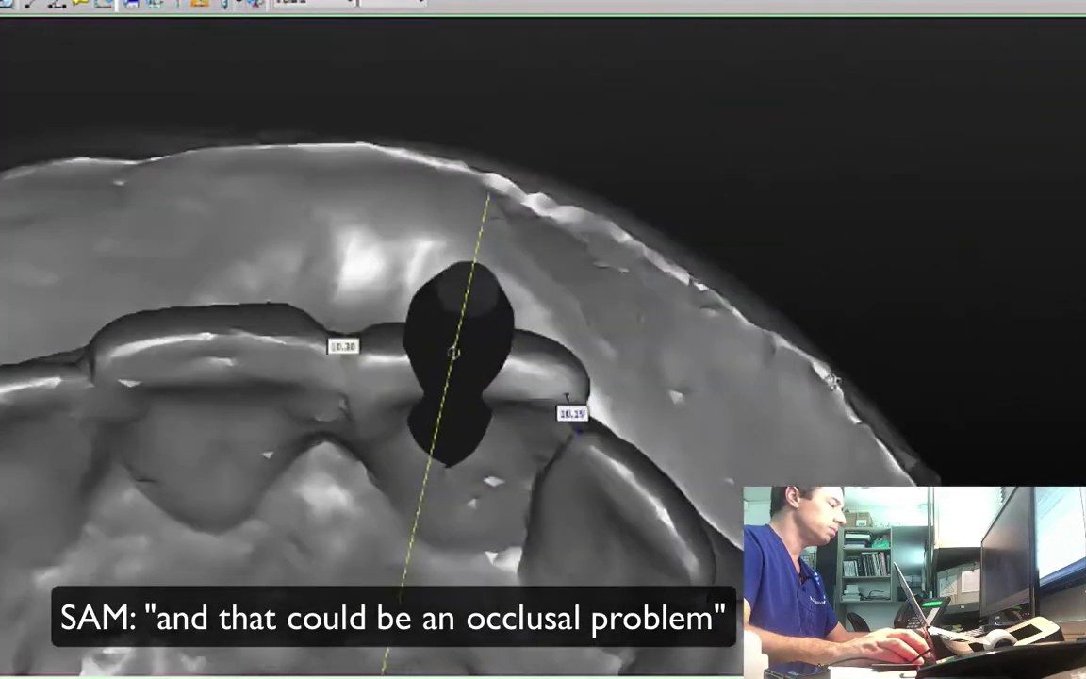
middle_drag(832, 380, 829, 426)
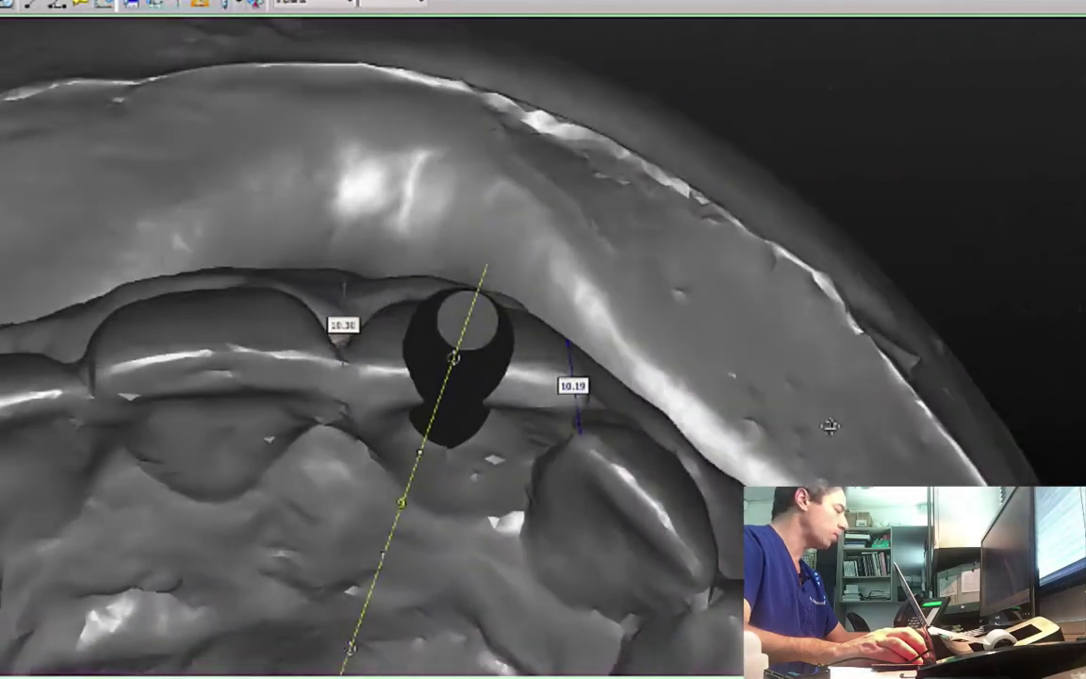
middle_drag(860, 584, 860, 500)
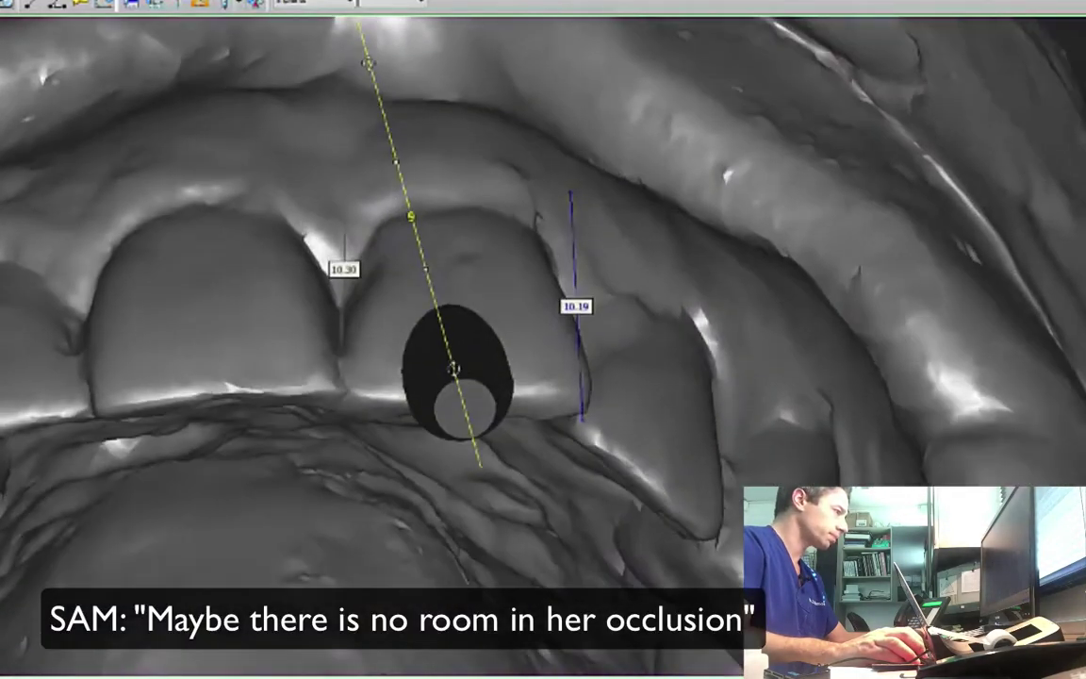
middle_drag(848, 358, 838, 456)
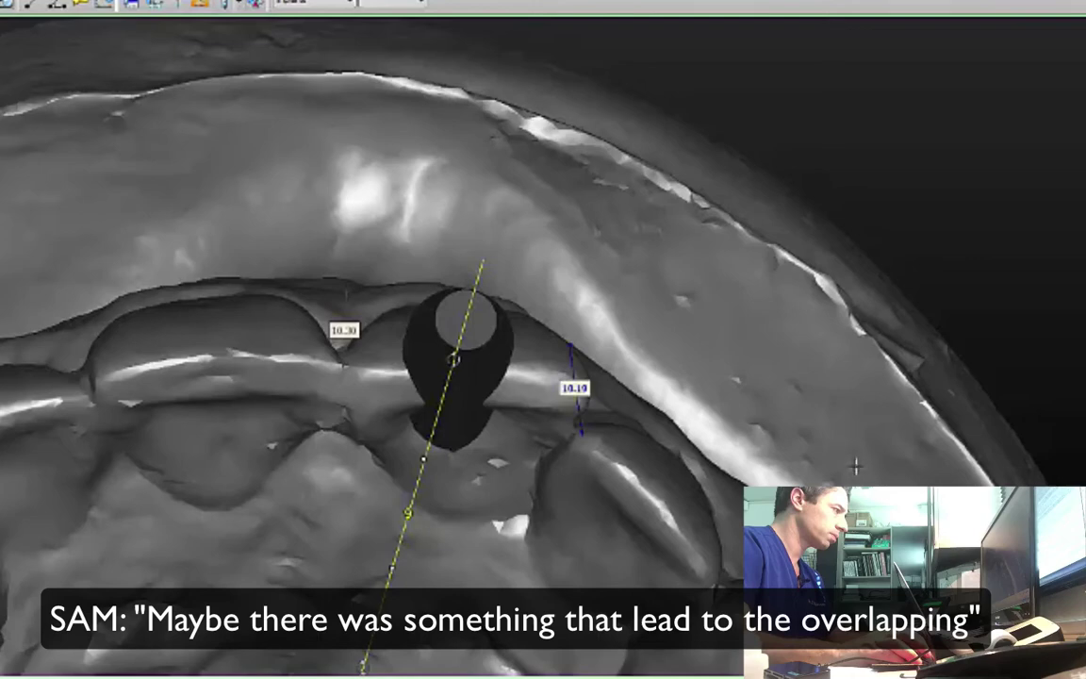
- Check the implant's emergence from the lateral side of the grey model and return to the occlusal view in the multi-view layout
scroll(791, 468, down, 4)
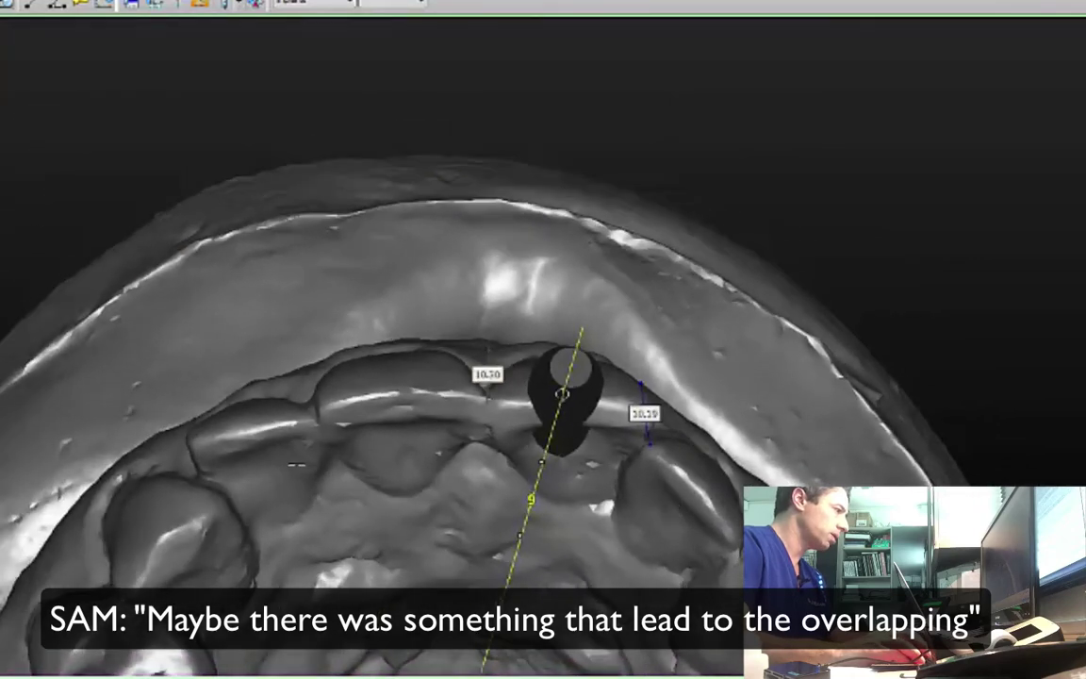
drag(272, 412, 475, 632)
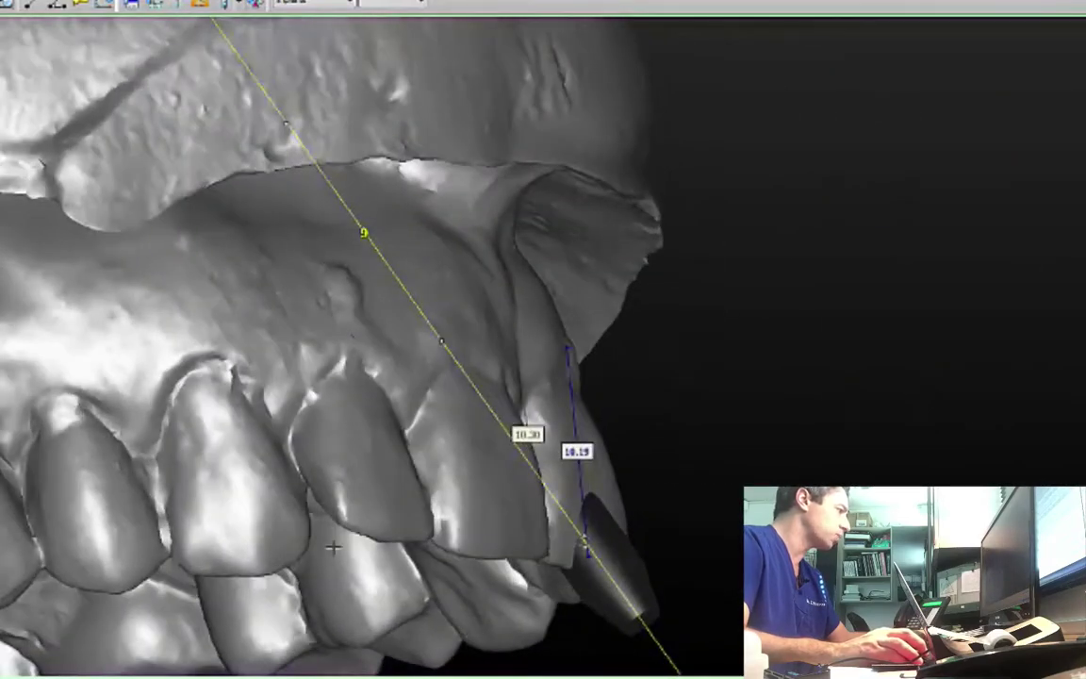
drag(688, 608, 624, 387)
double_click(674, 415)
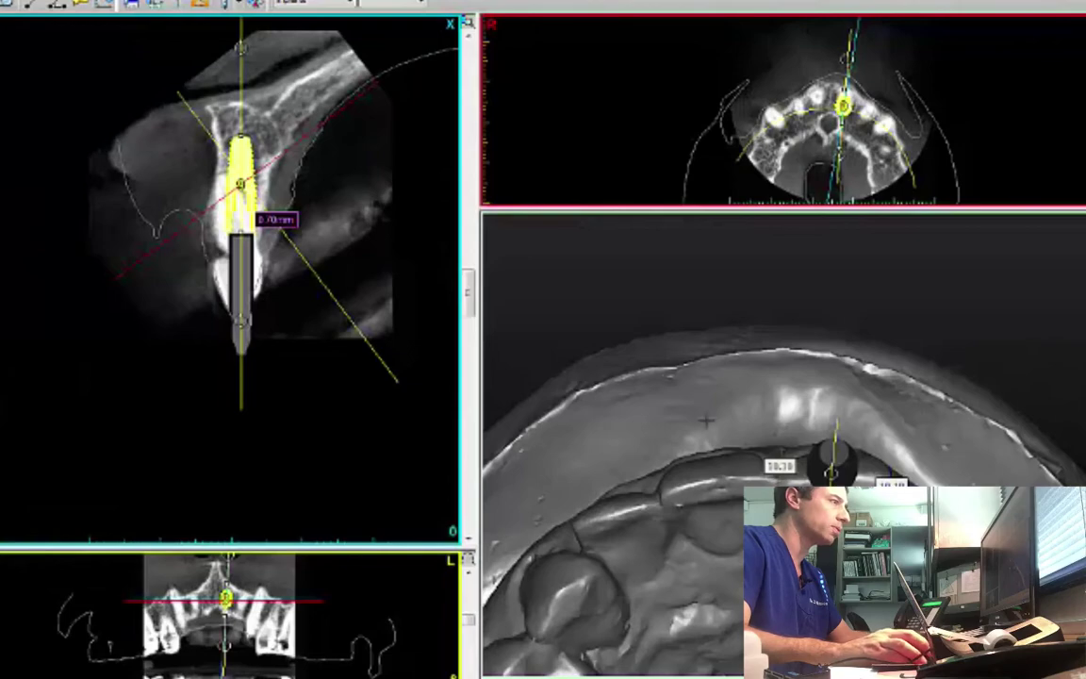
- Examine the bone around the implant at site 9 in full-screen axial slices, from the apex up to the implant head
double_click(621, 166)
right_drag(657, 514, 658, 436)
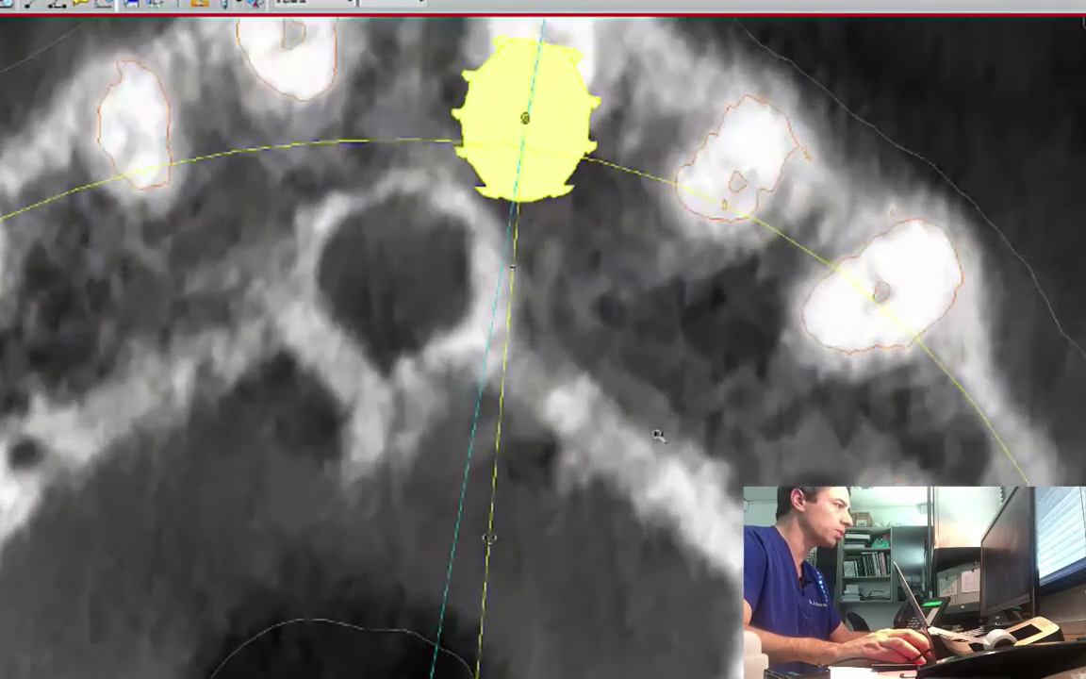
middle_drag(633, 370, 601, 507)
scroll(581, 456, down, 8)
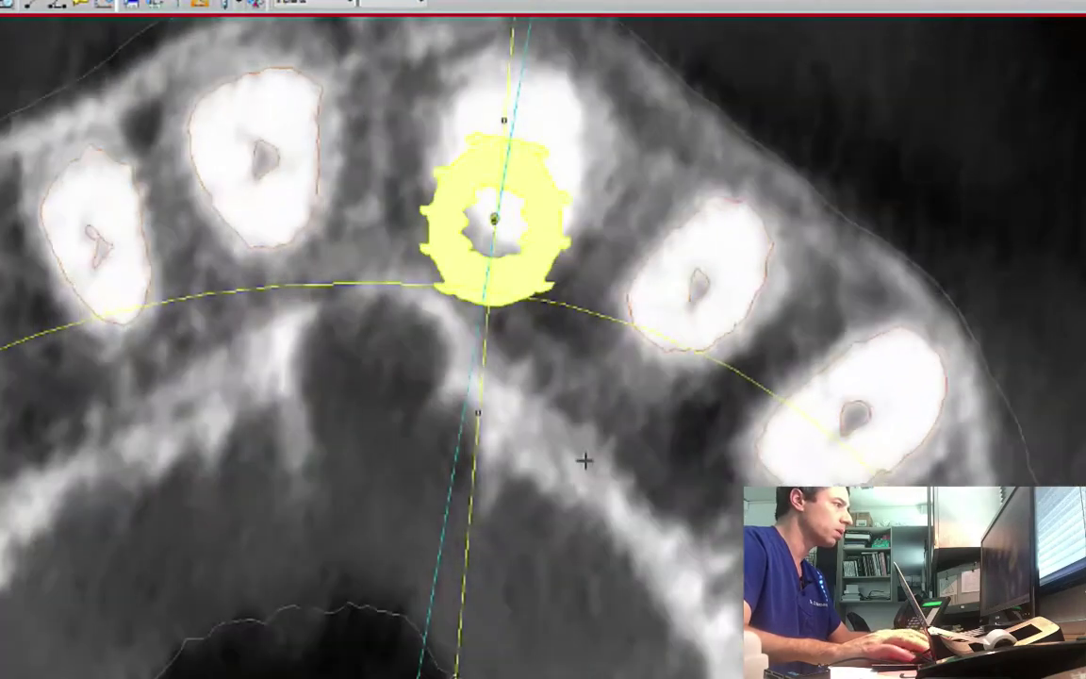
scroll(587, 459, up, 4)
scroll(587, 458, down, 10)
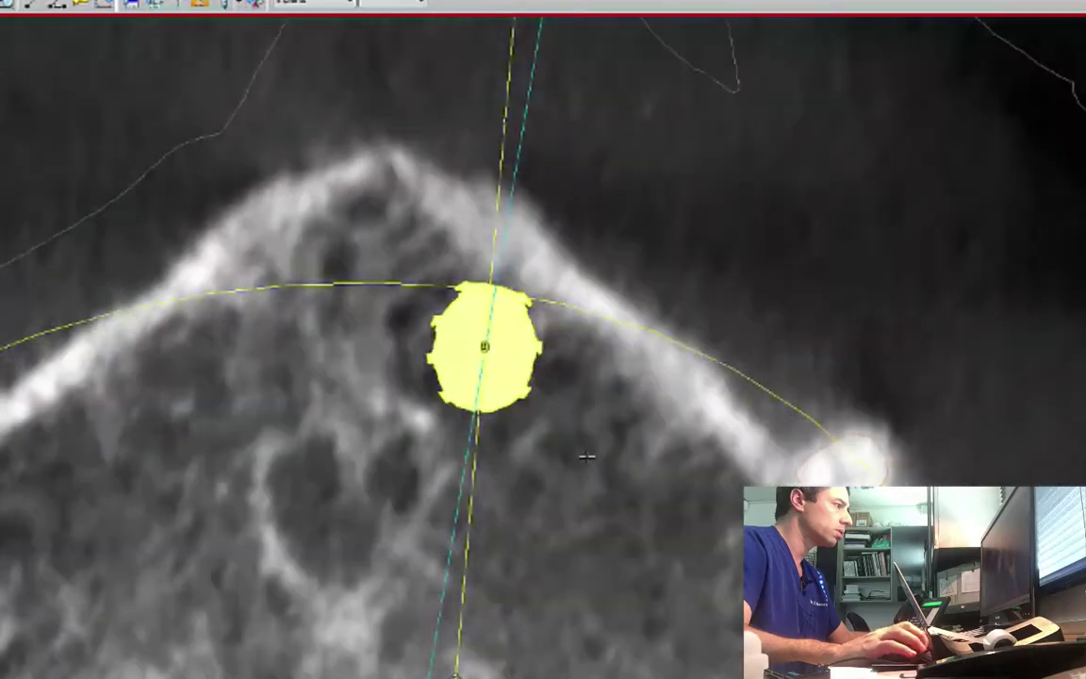
scroll(586, 459, up, 10)
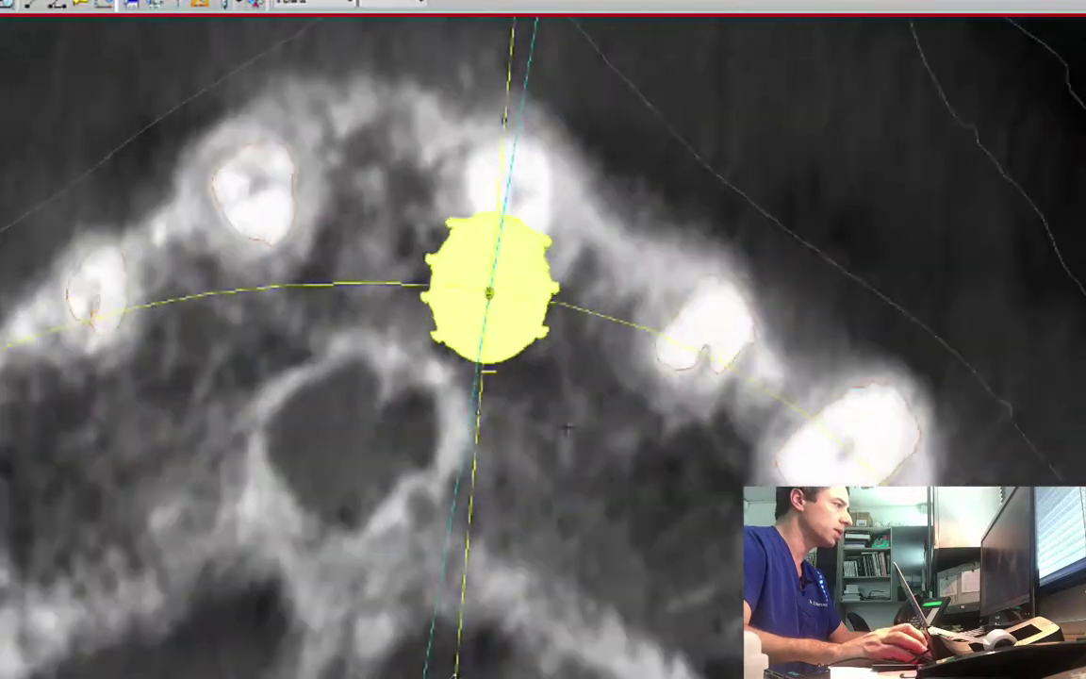
scroll(563, 426, up, 8)
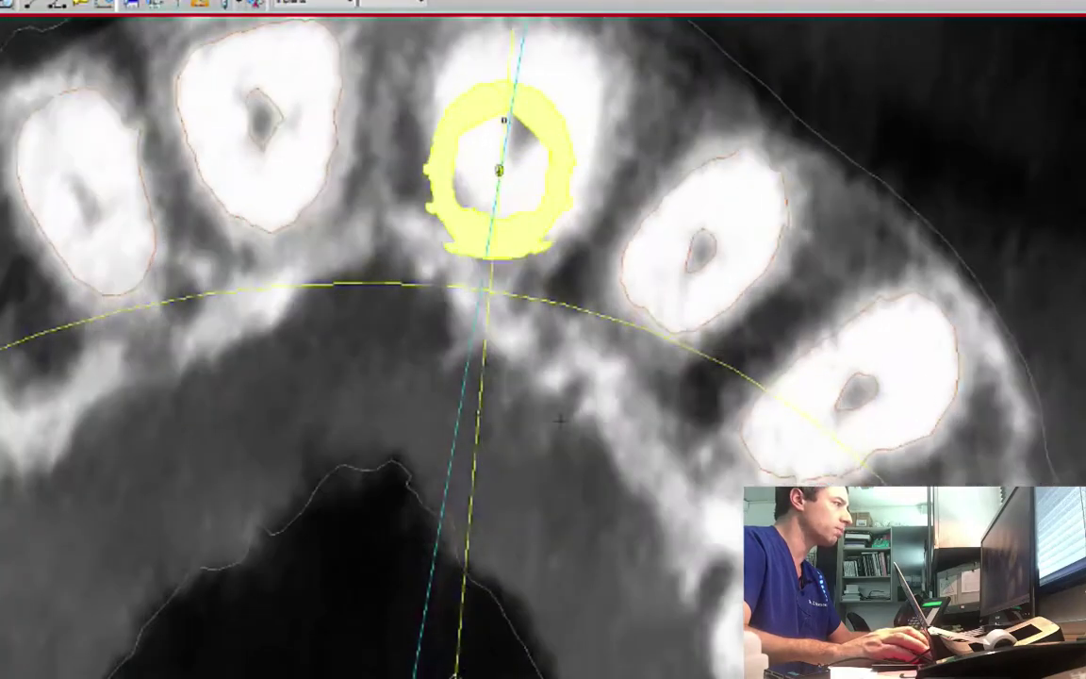
scroll(554, 418, up, 2)
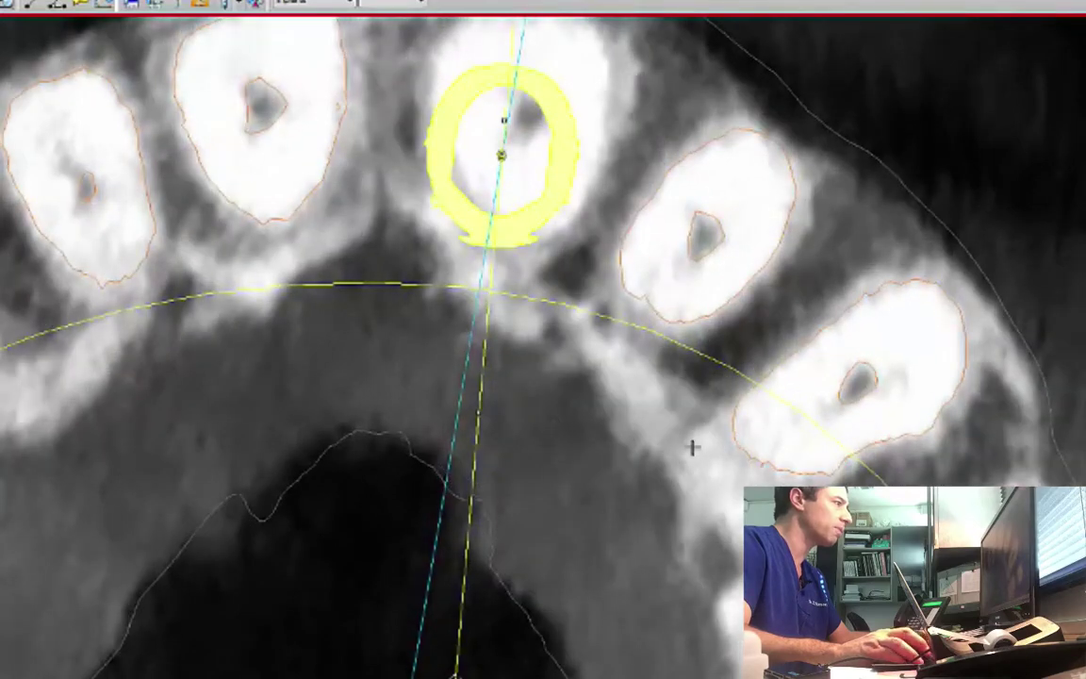
- Measure the distances from the implant head at site 9 to both neighbouring tooth roots on the axial slice
middle_drag(691, 448, 659, 570)
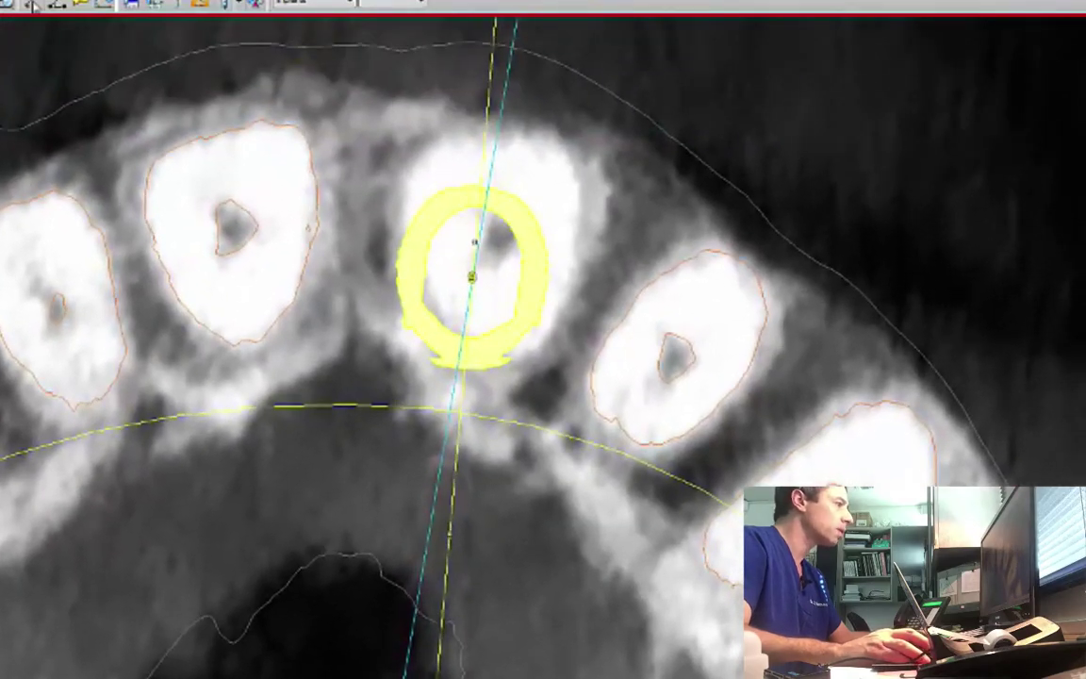
drag(545, 323, 574, 334)
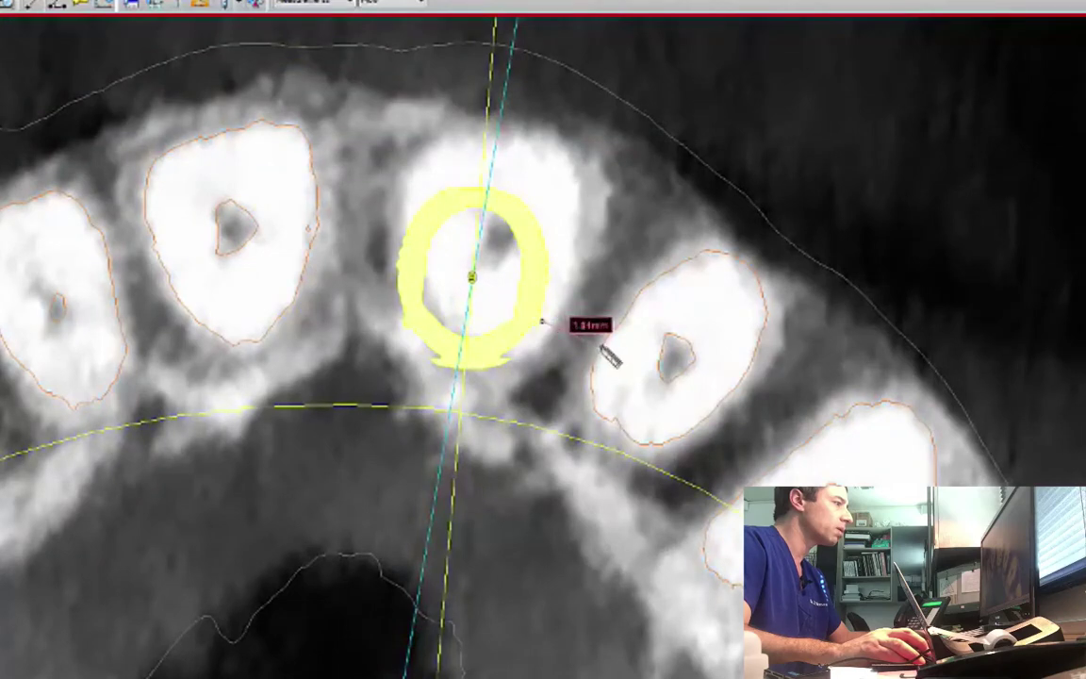
click(32, 4)
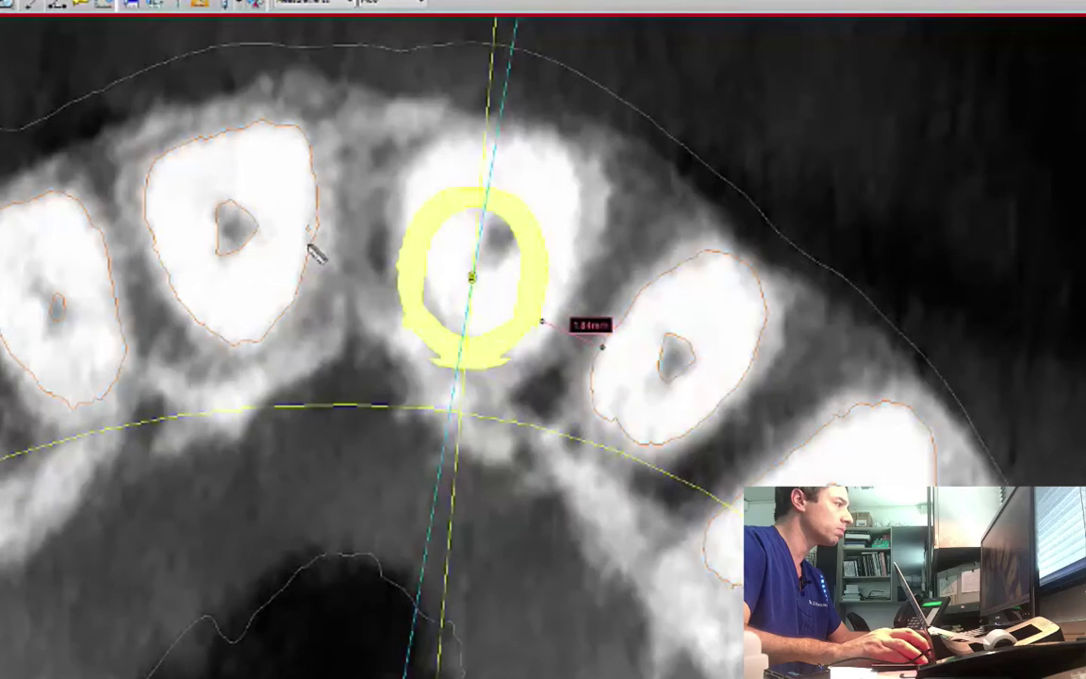
drag(311, 243, 390, 271)
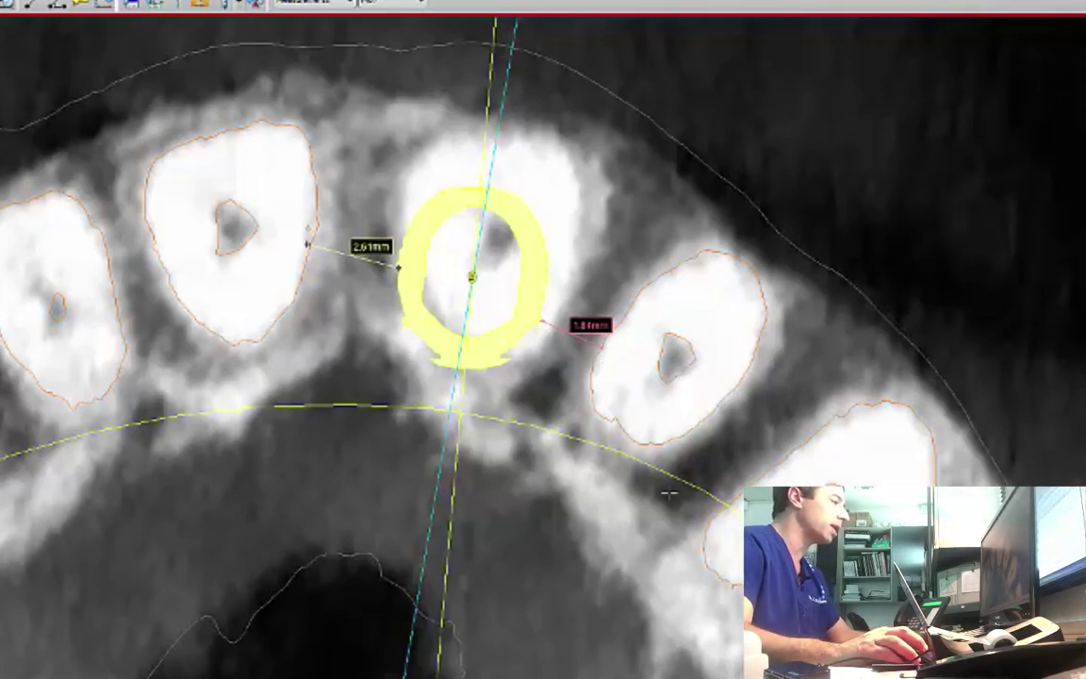
- Restore the multi-view layout and show the pink arch model again, checking site 9 from the facial side
key(space)
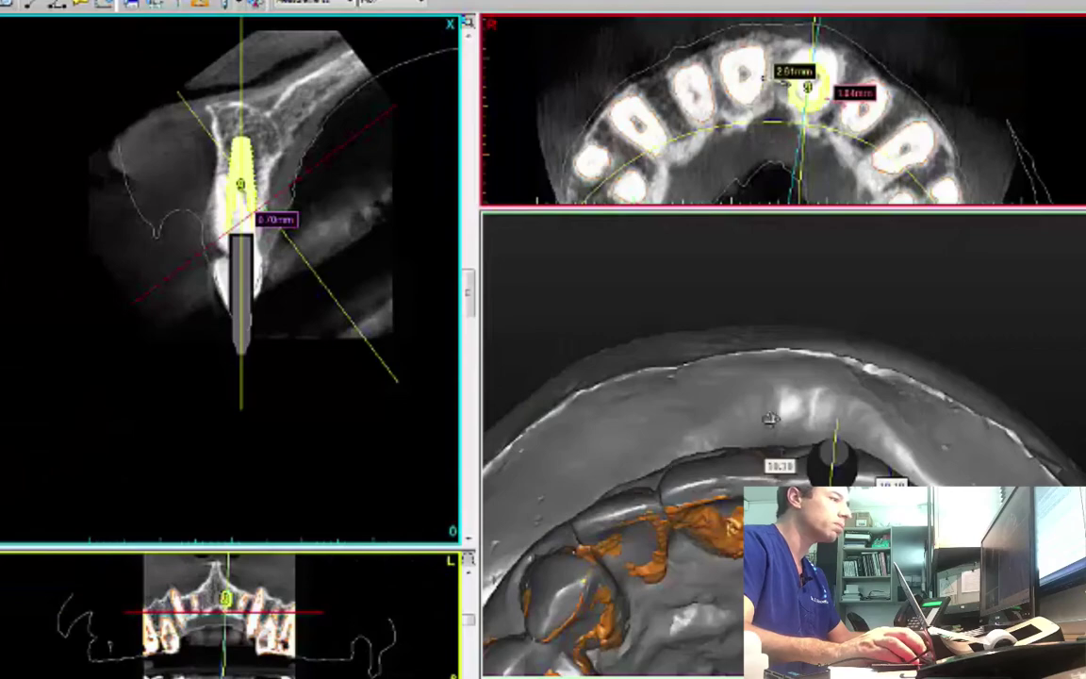
drag(770, 418, 793, 593)
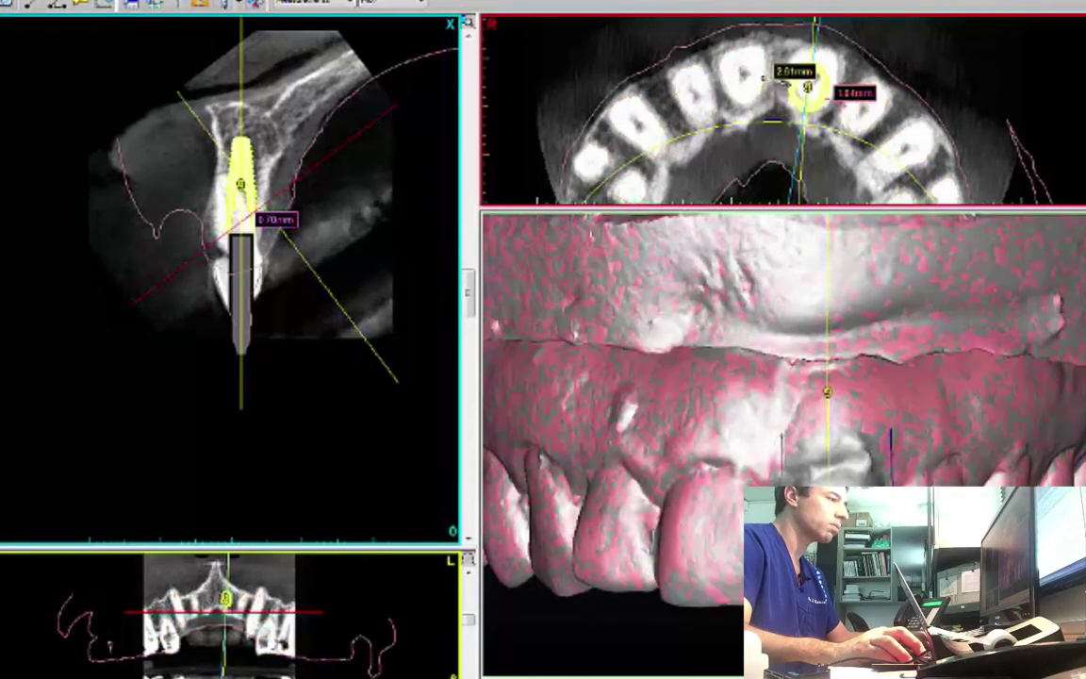
drag(745, 352, 747, 215)
- Enlarge the 3D view and examine the implant at site 9 on the pink arch model and beside the segmented teeth alone
double_click(746, 217)
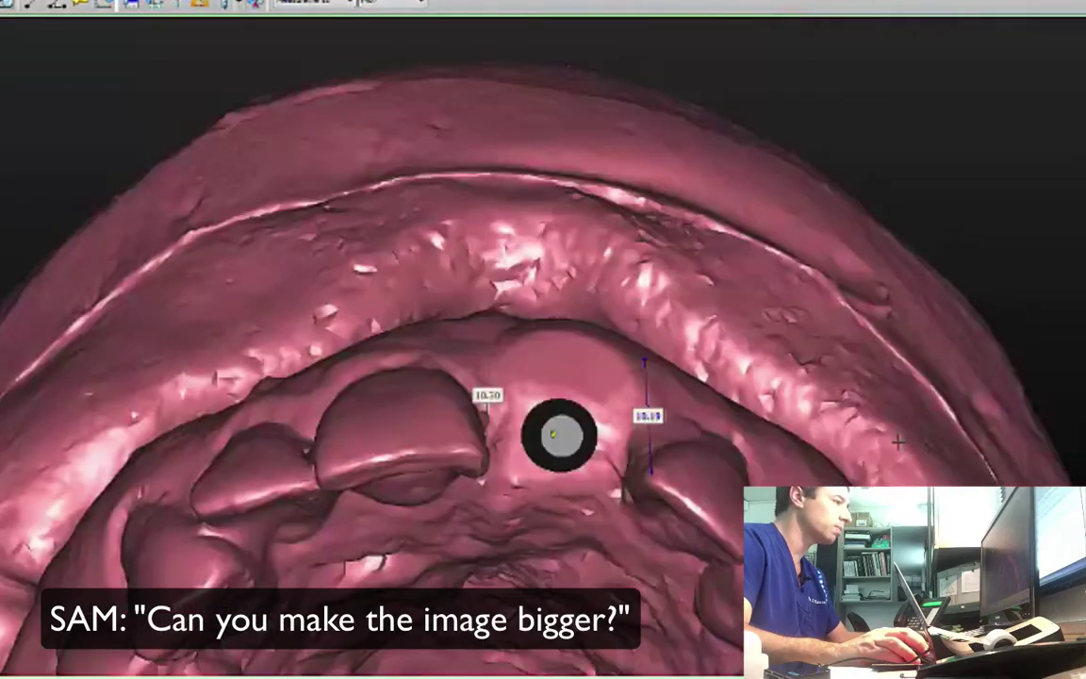
right_drag(882, 454, 879, 377)
middle_drag(625, 415, 869, 284)
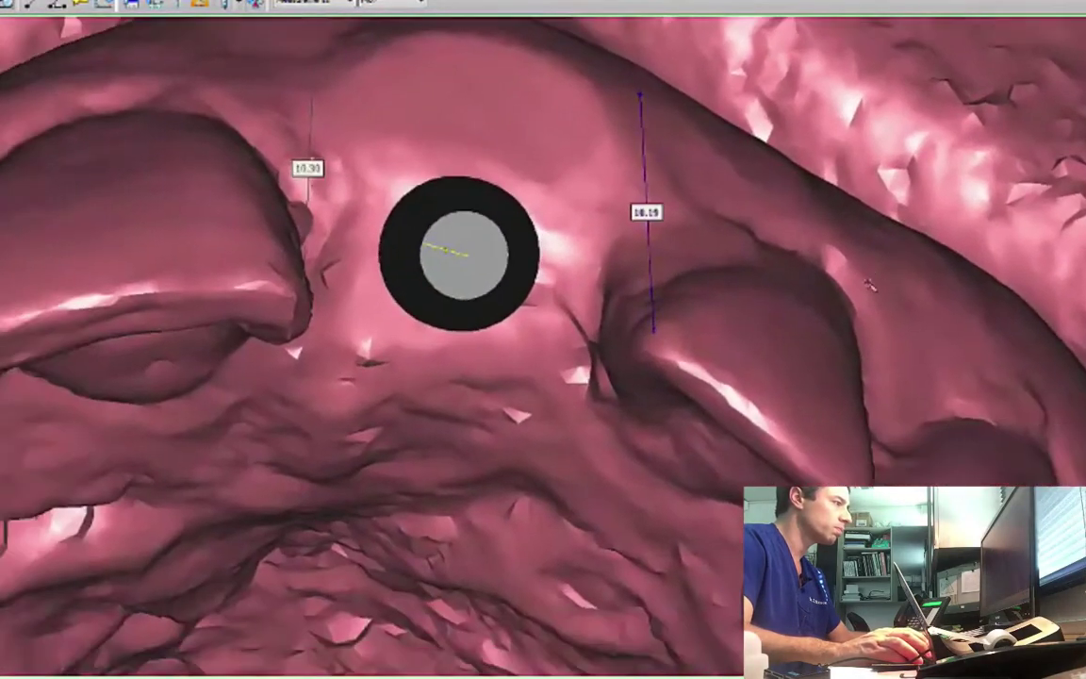
right_drag(869, 285, 859, 357)
drag(857, 358, 845, 520)
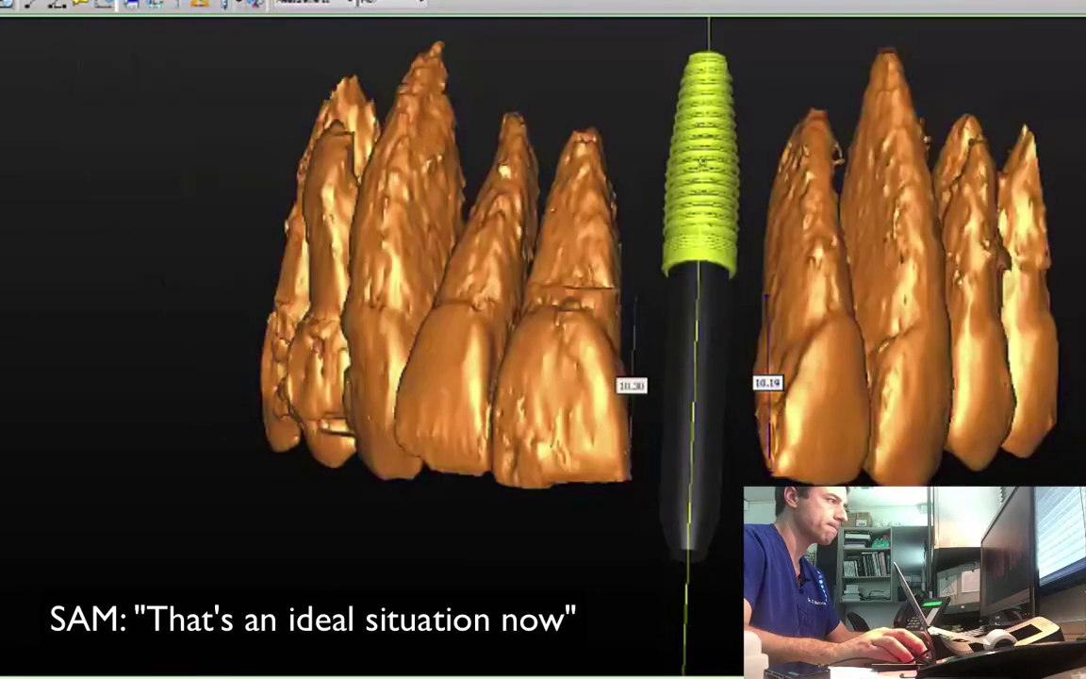
- Show the segmented tooth #9 over the implant in the 3D view and examine the resorption cavity on its facial surface up close
drag(604, 377, 546, 382)
drag(909, 556, 965, 571)
scroll(871, 471, up, 5)
drag(624, 388, 651, 487)
middle_drag(589, 290, 674, 463)
scroll(674, 463, up, 4)
middle_drag(616, 327, 688, 513)
scroll(688, 514, up, 6)
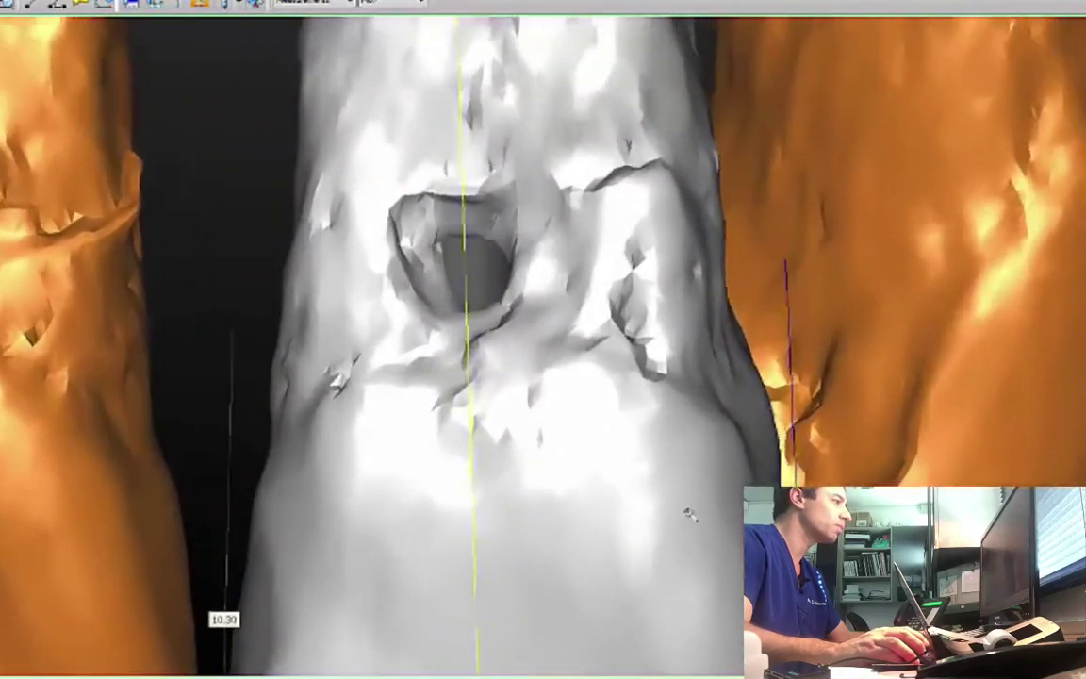
- Inspect the root of tooth #9 above the resorption cavity against the implant behind it, and restore the multi-view layout
middle_drag(417, 264, 650, 589)
drag(651, 589, 694, 604)
right_drag(694, 556, 750, 660)
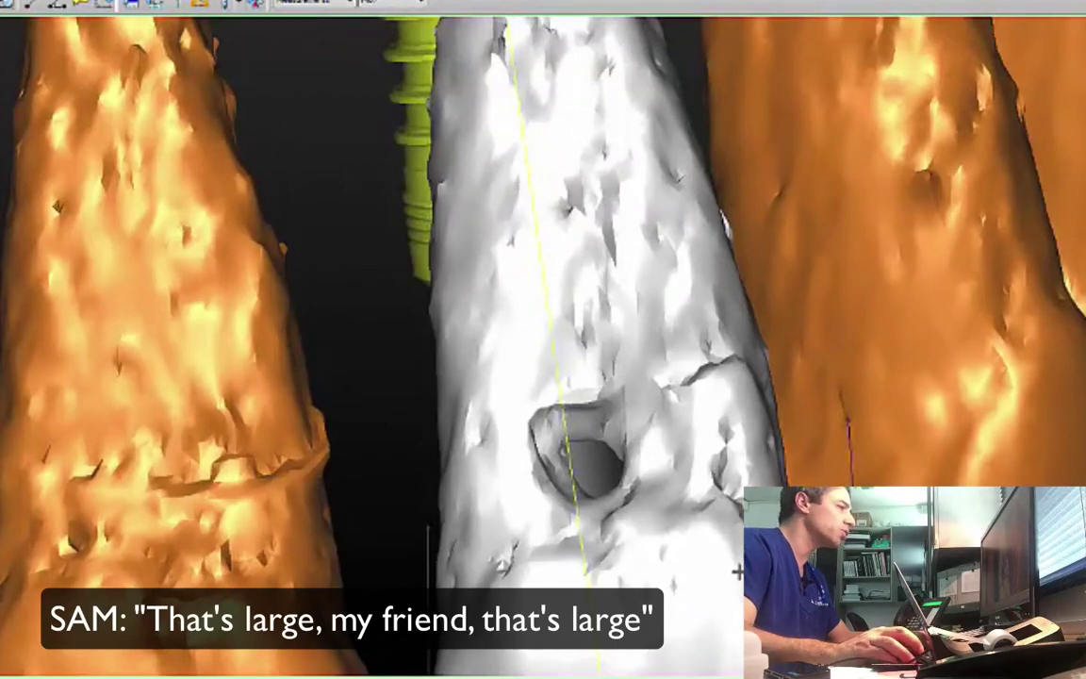
scroll(735, 565, down, 5)
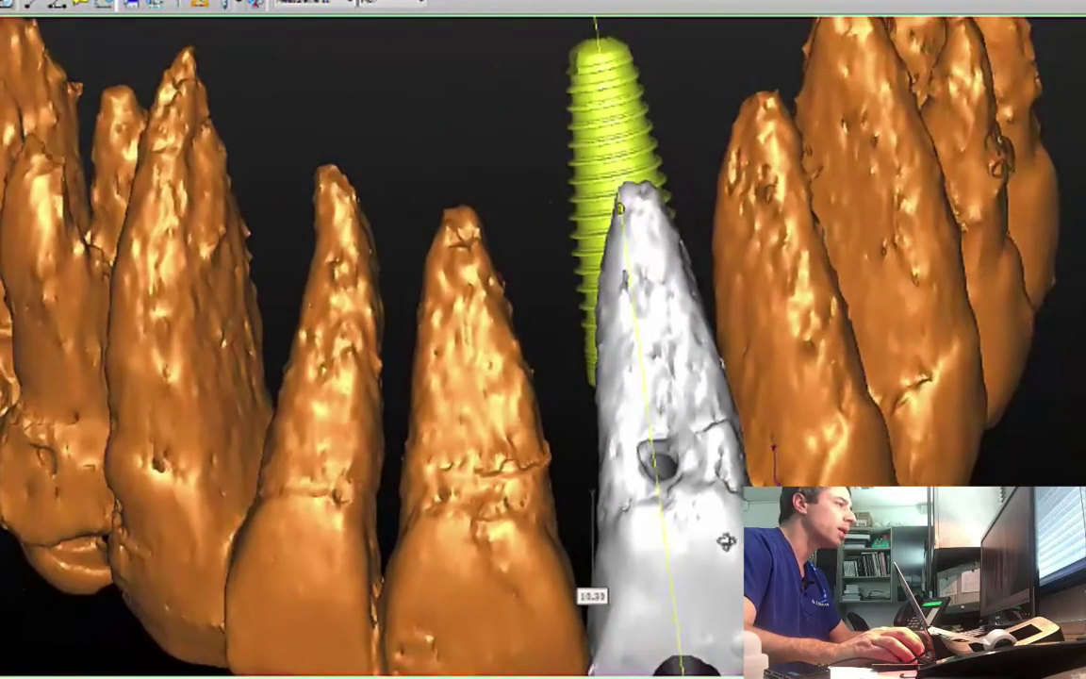
drag(726, 541, 696, 516)
double_click(696, 516)
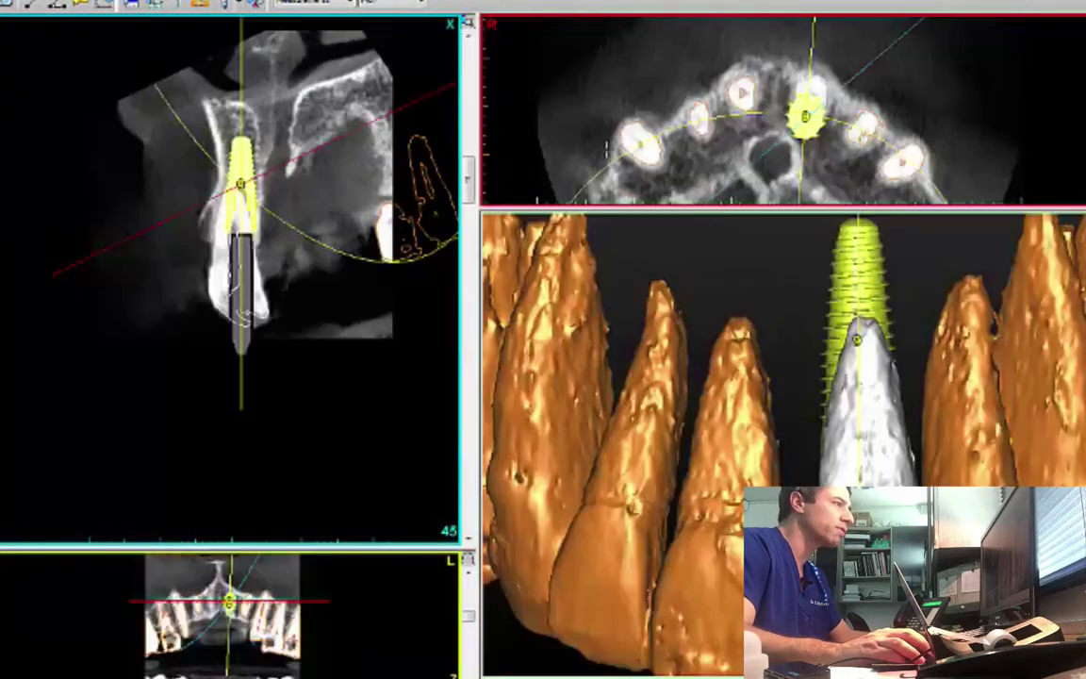
- Enlarge the axial view and examine the implant against the tooth #9 root, including the slice with the neighbouring-root distances
double_click(601, 136)
scroll(594, 396, up, 4)
scroll(576, 386, down, 12)
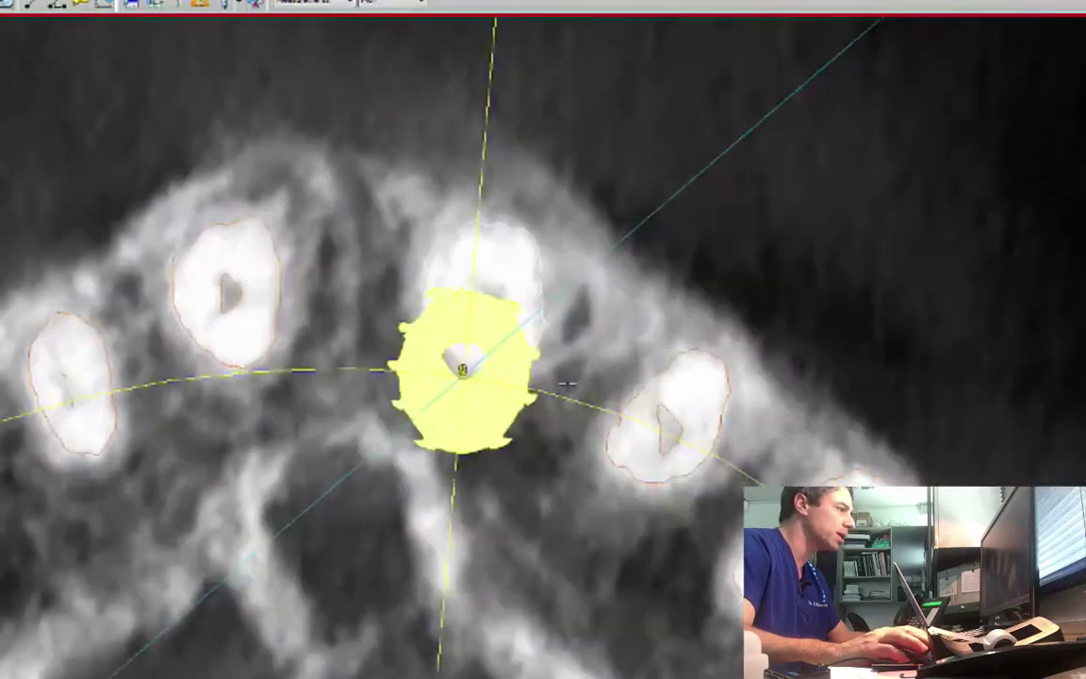
scroll(549, 366, up, 8)
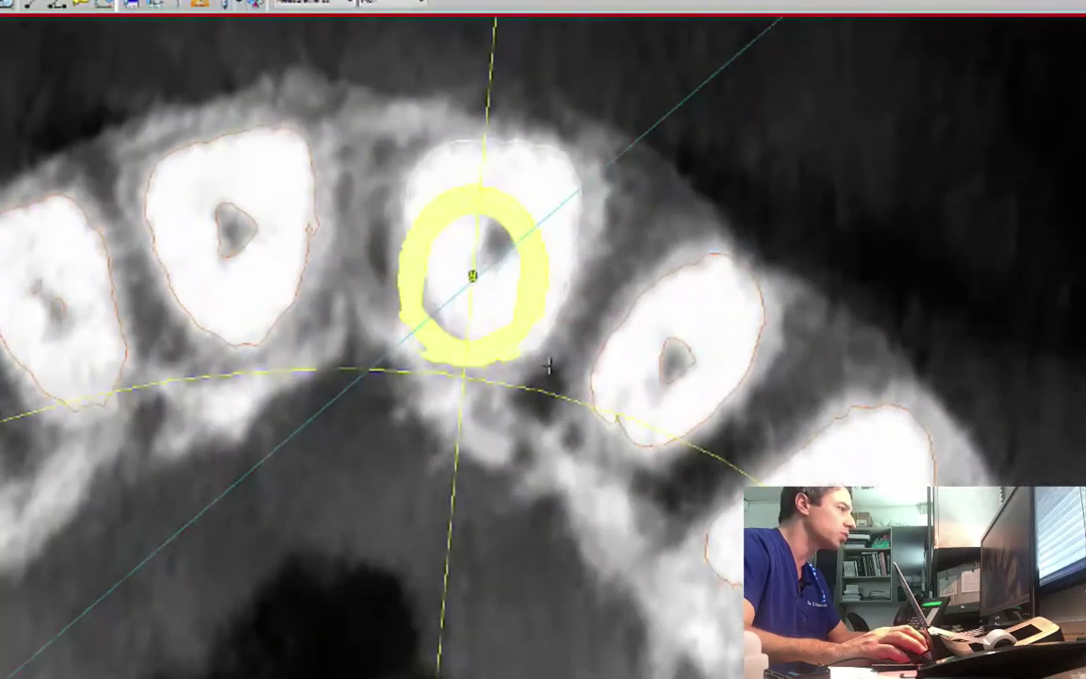
scroll(546, 359, up, 2)
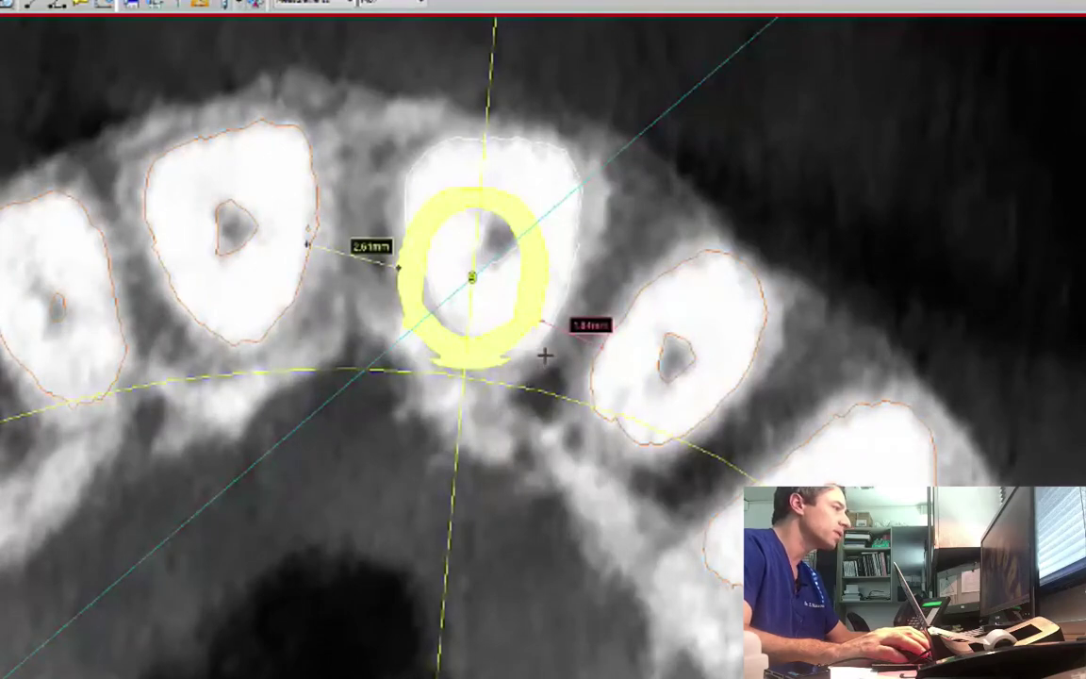
scroll(544, 357, down, 2)
scroll(544, 354, up, 9)
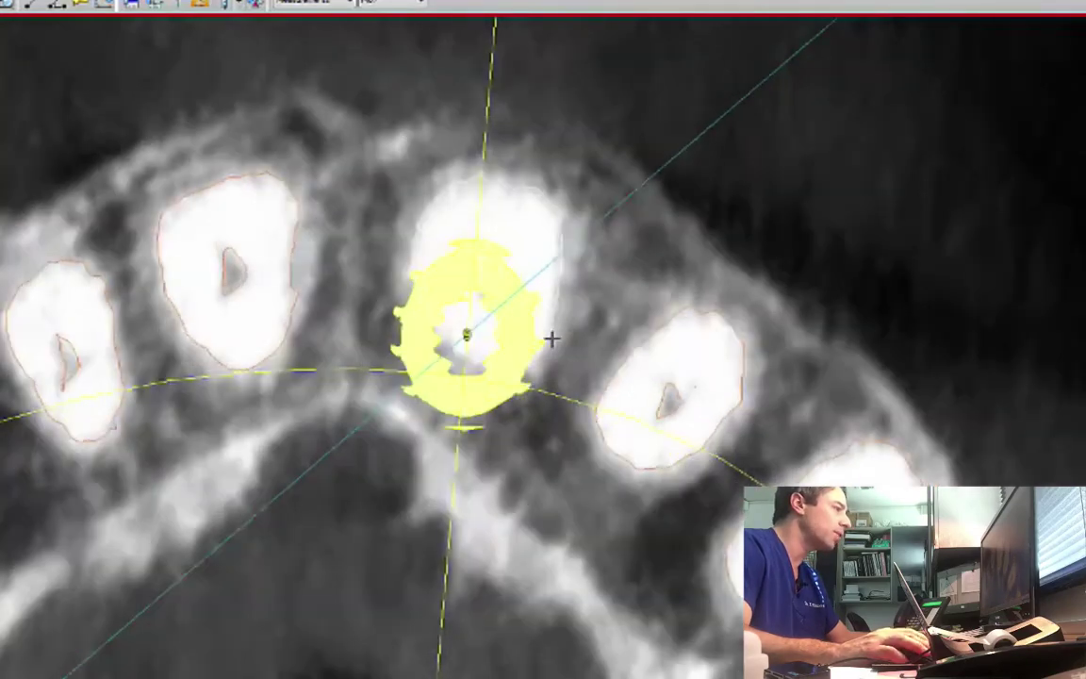
- Examine the axial slices along the implant body at site 9, checking the bone between the implant and the incisive canal
scroll(551, 338, down, 4)
scroll(552, 350, up, 5)
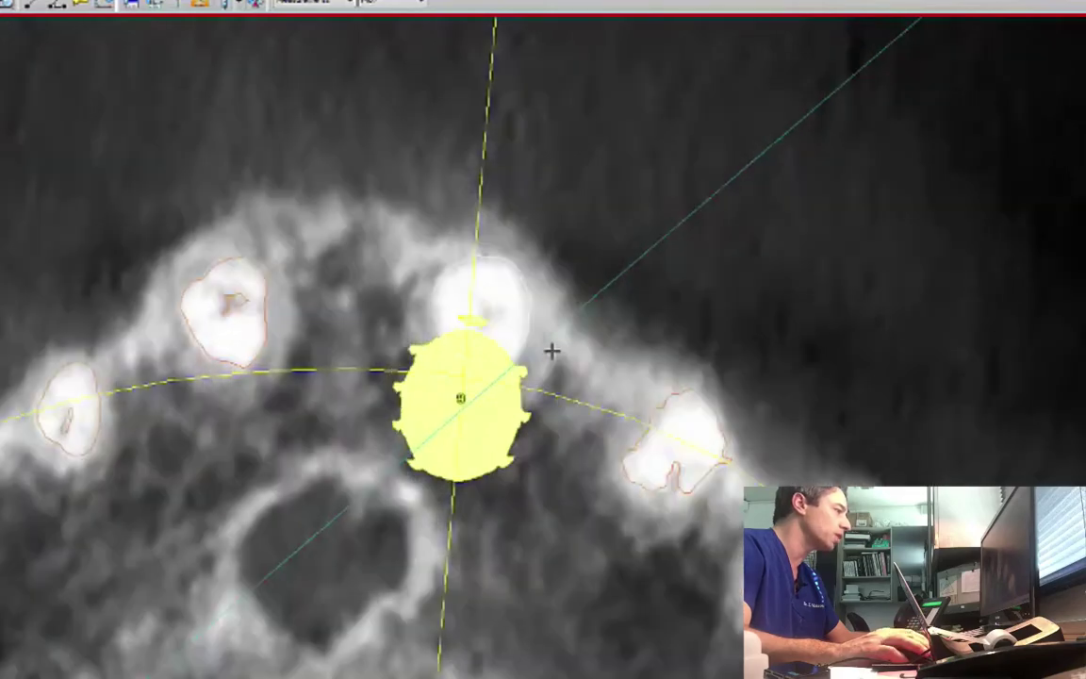
scroll(548, 358, down, 10)
scroll(531, 352, up, 4)
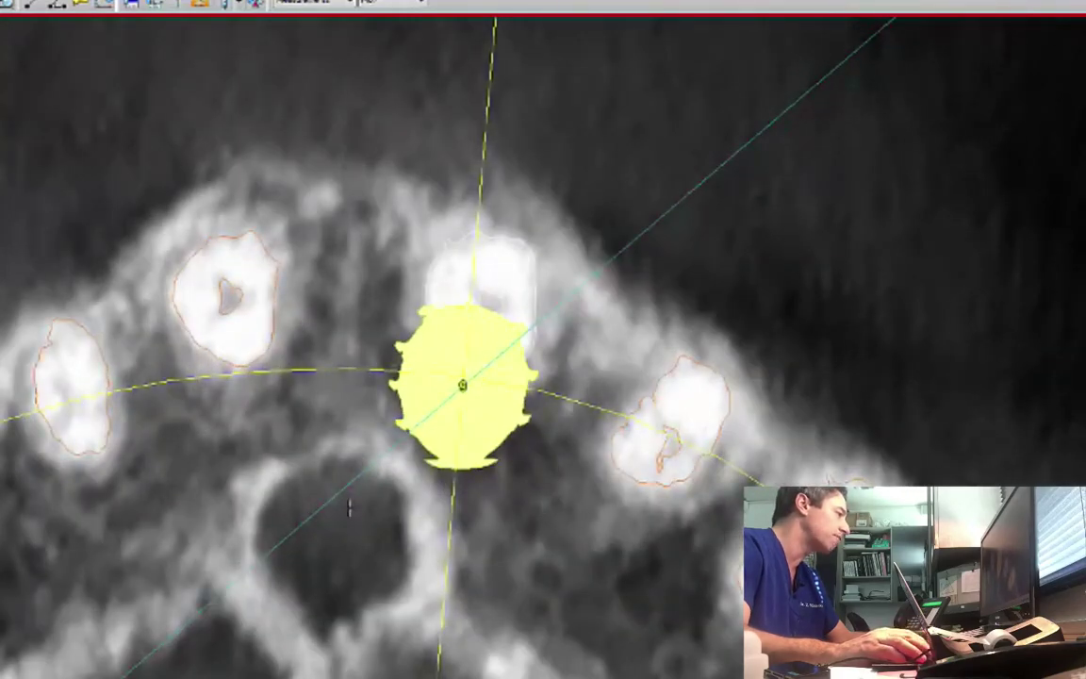
scroll(387, 489, up, 7)
scroll(389, 463, down, 6)
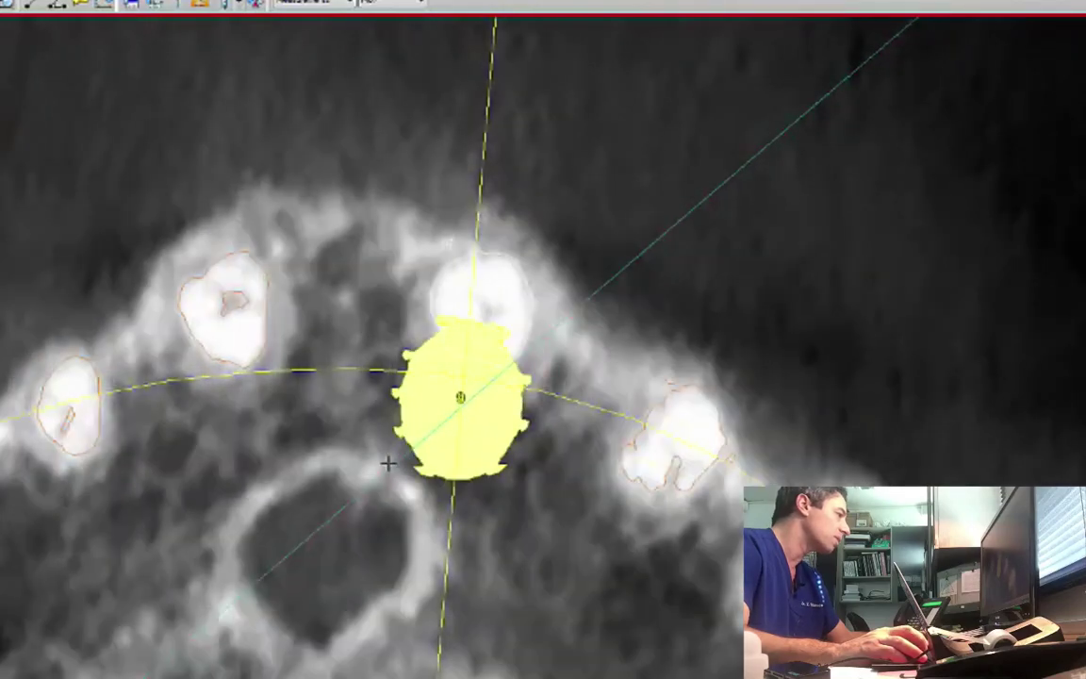
scroll(387, 462, up, 2)
scroll(387, 445, down, 3)
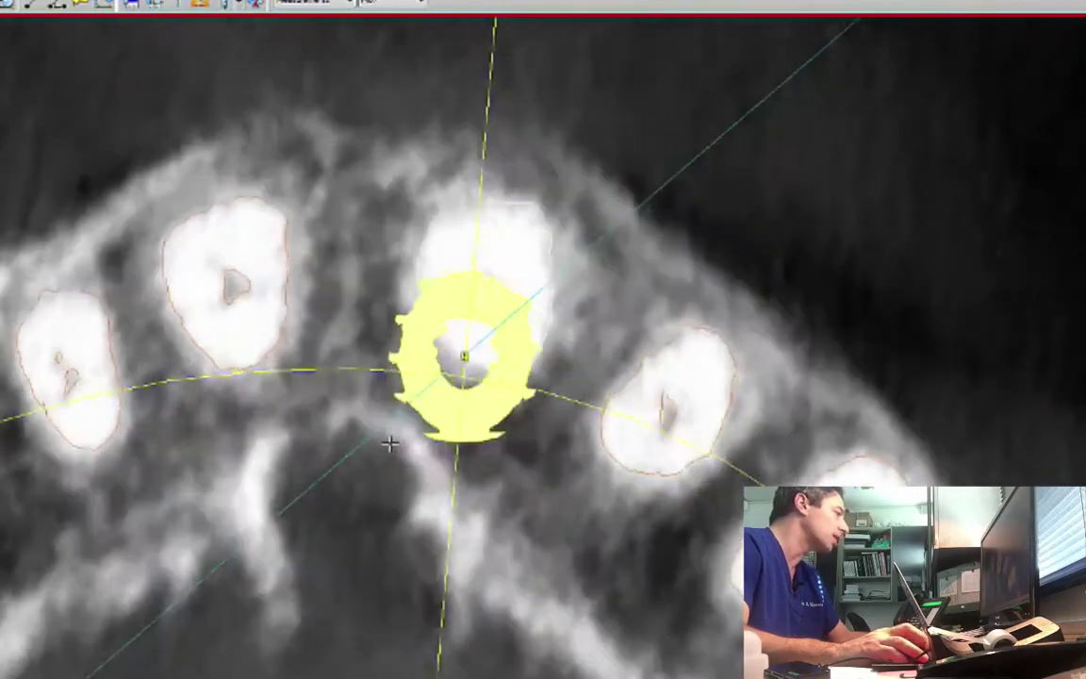
scroll(390, 438, up, 4)
scroll(396, 421, down, 2)
scroll(396, 421, up, 2)
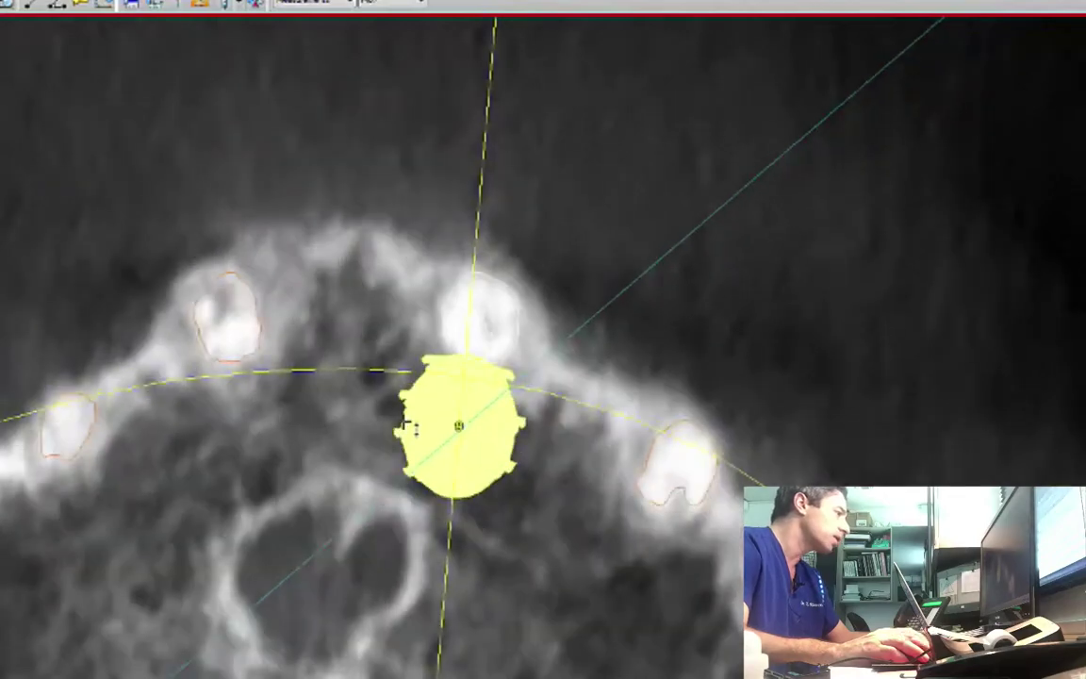
scroll(398, 424, down, 3)
scroll(399, 425, up, 5)
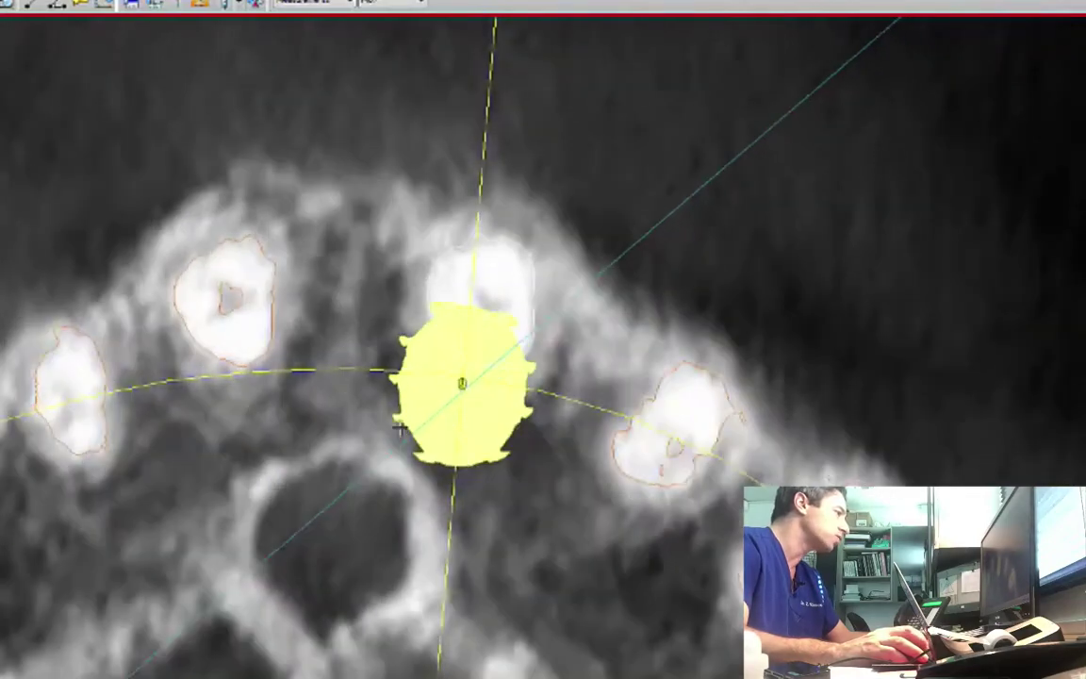
- Compare the axial slices at the implant head and mid-body at site 9, ending with an overview of the whole anterior arch
scroll(400, 425, up, 5)
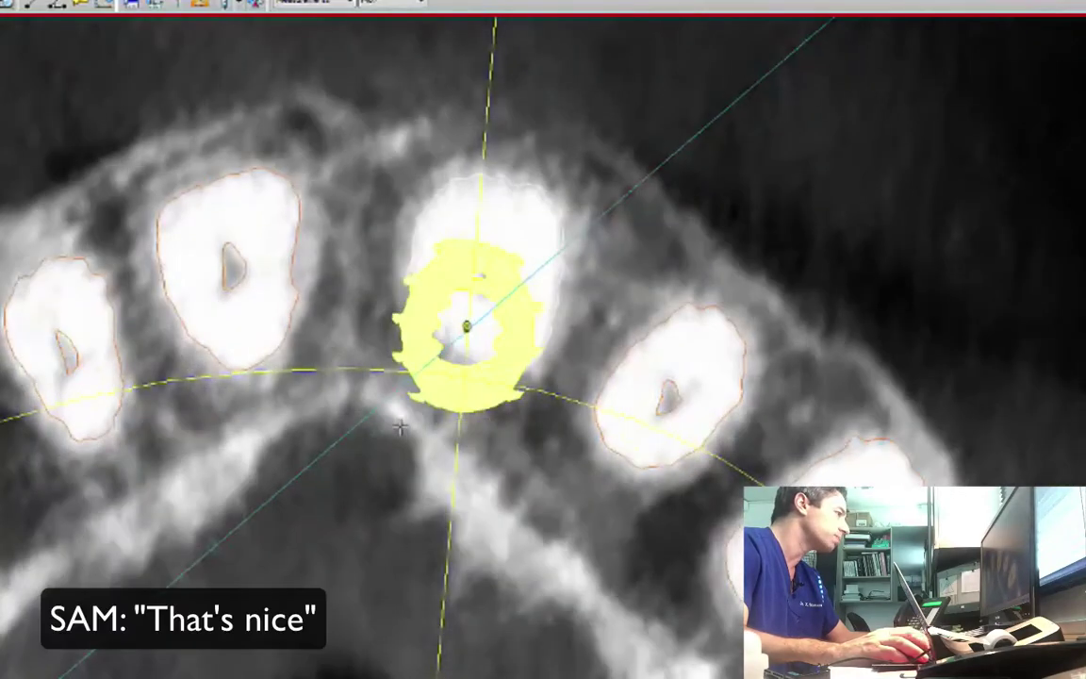
scroll(392, 417, down, 2)
scroll(393, 415, up, 2)
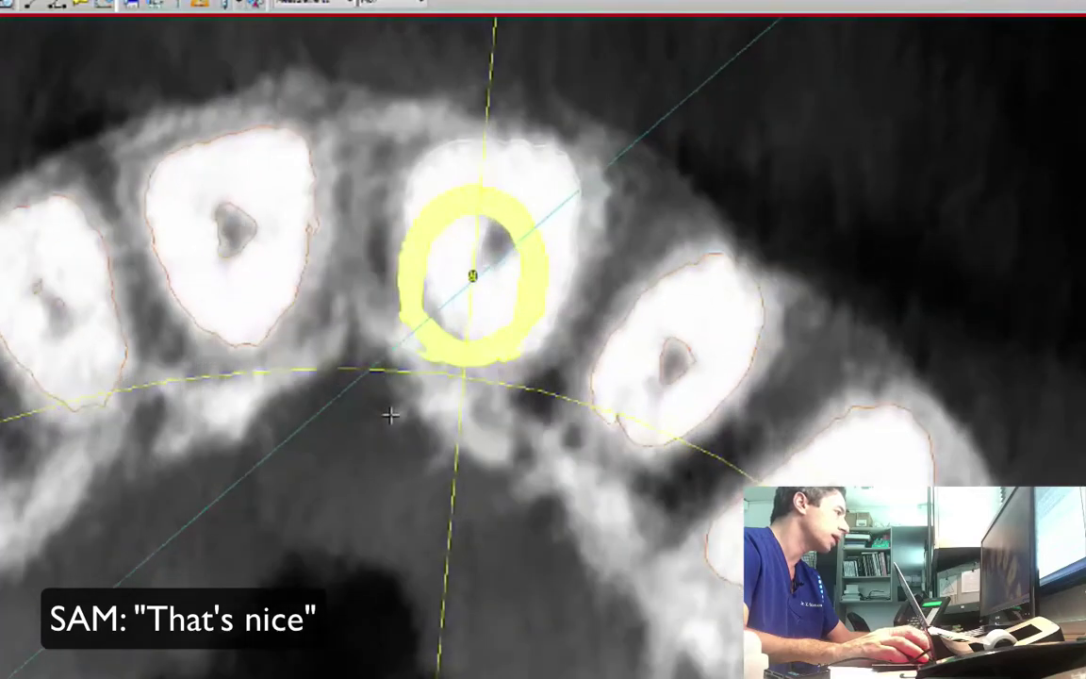
scroll(393, 415, down, 3)
scroll(449, 365, down, 3)
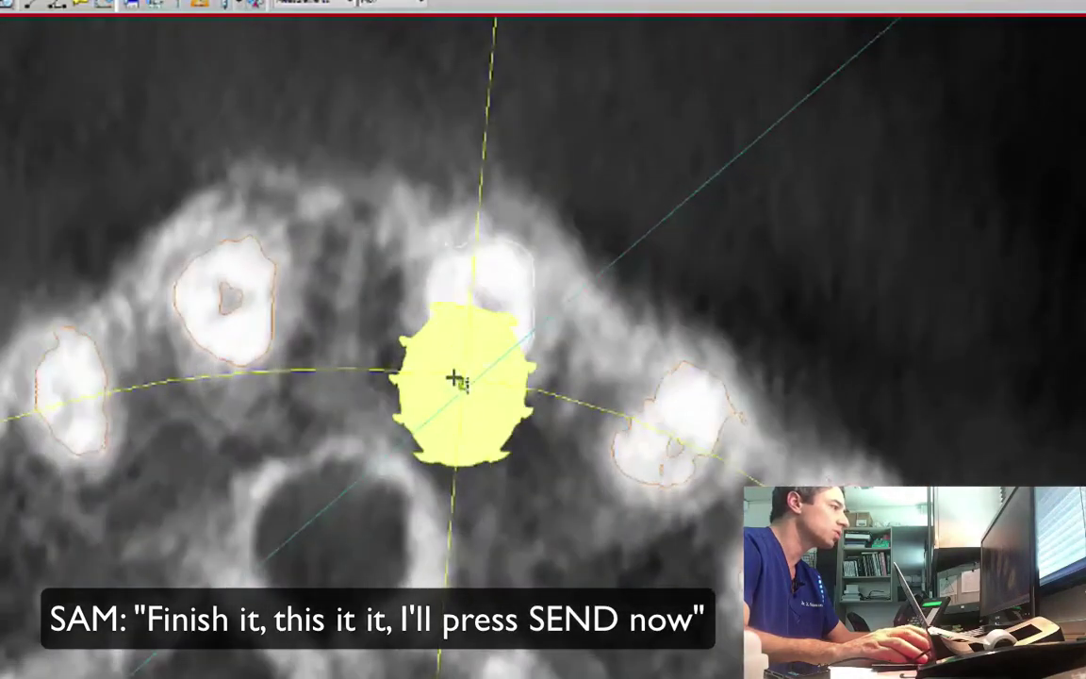
mouse_move(659, 341)
right_down()
mouse_move(645, 395)
mouse_move(649, 310)
mouse_move(673, 350)
right_up()
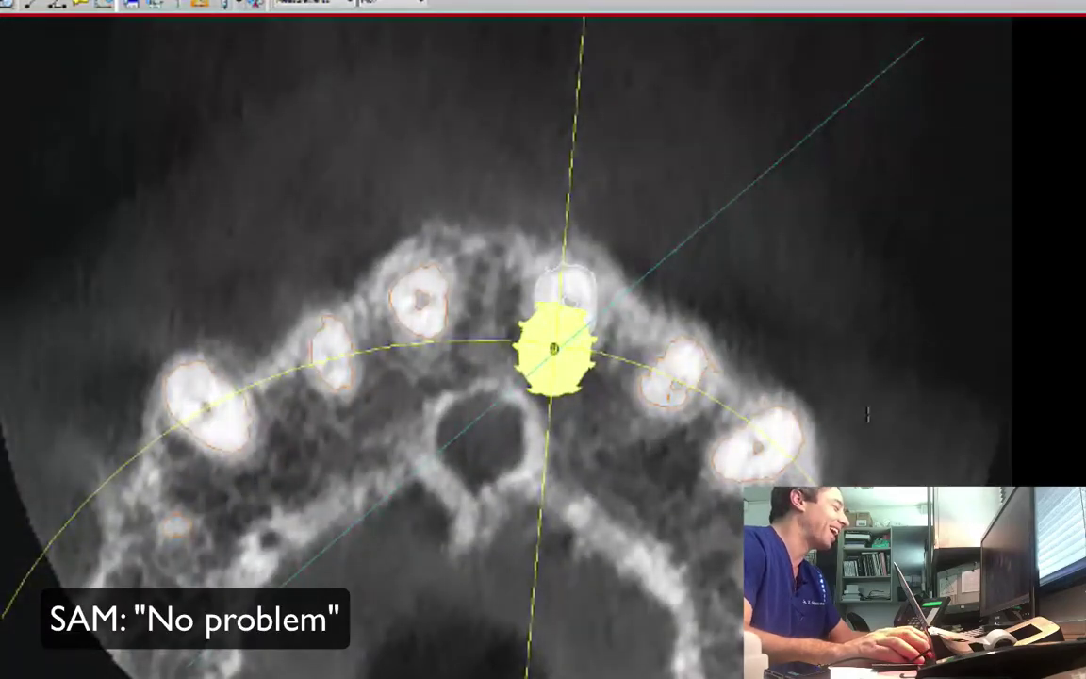
- Restore the multi-view layout and inspect the implant and tooth #9 in 3D from the facial and incisal sides
key(space)
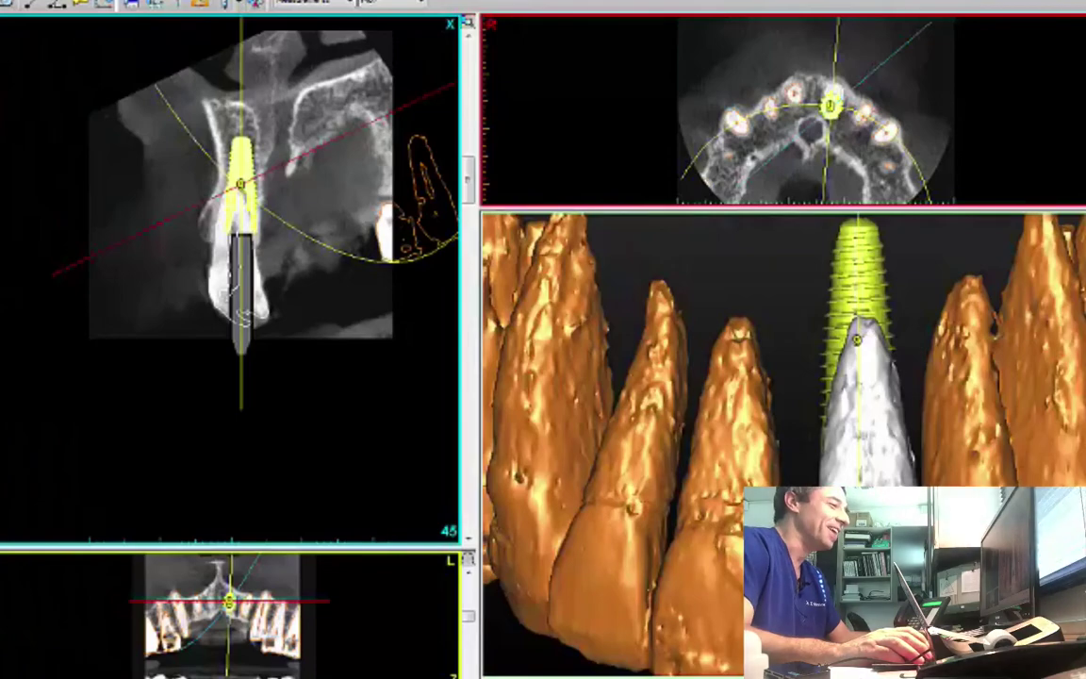
drag(852, 387, 826, 388)
drag(858, 499, 845, 430)
drag(980, 500, 991, 528)
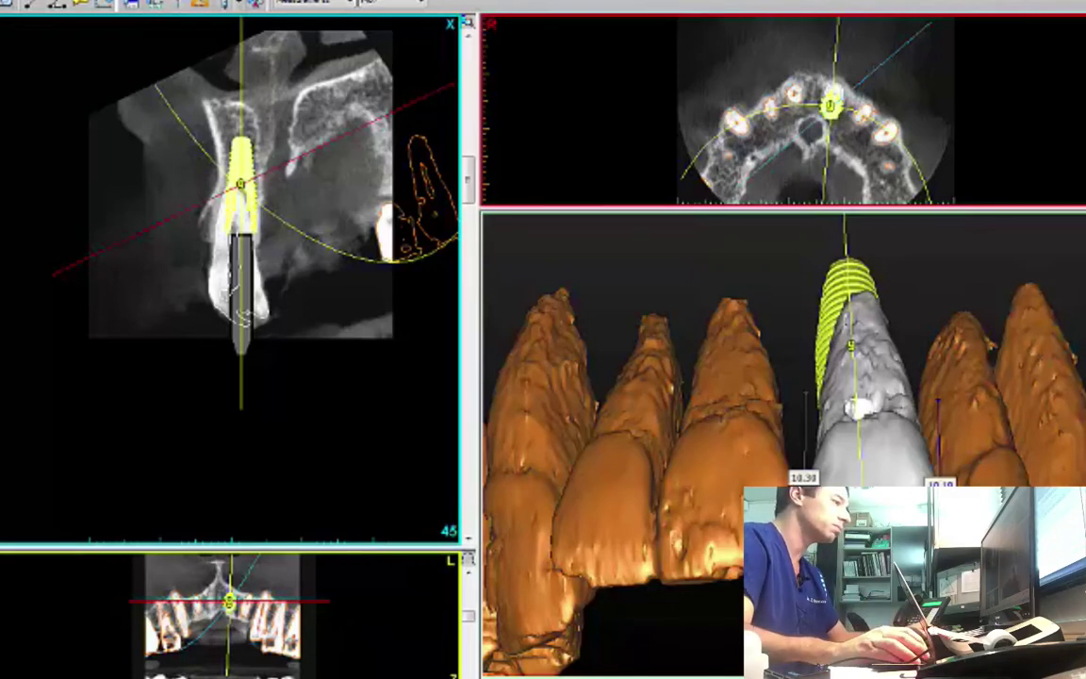
right_drag(719, 491, 719, 365)
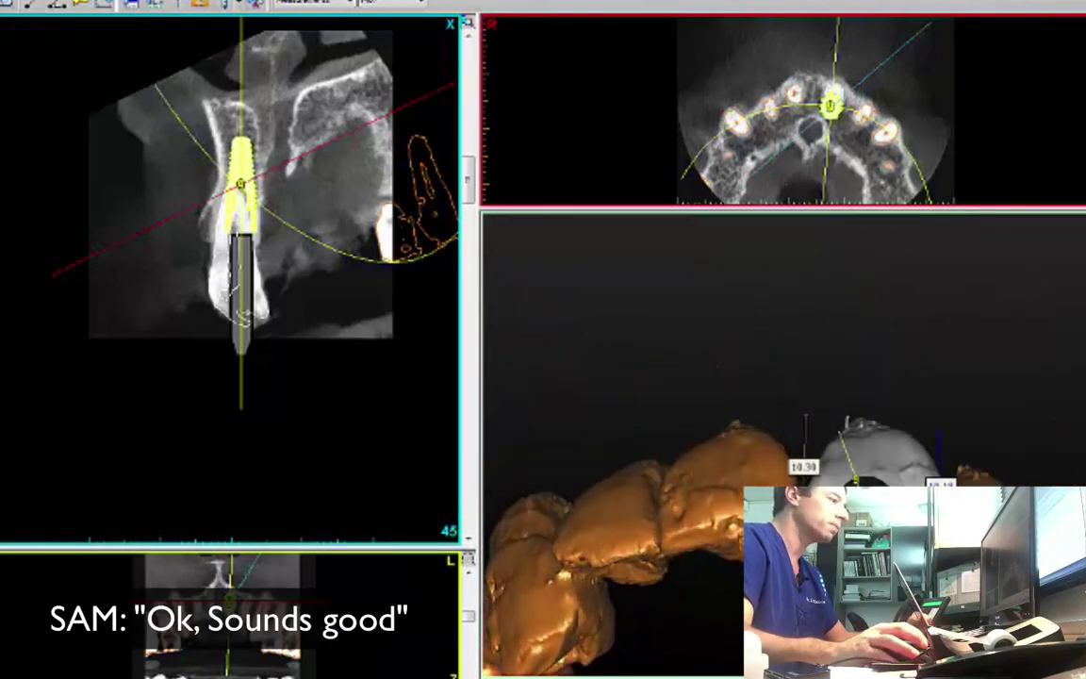